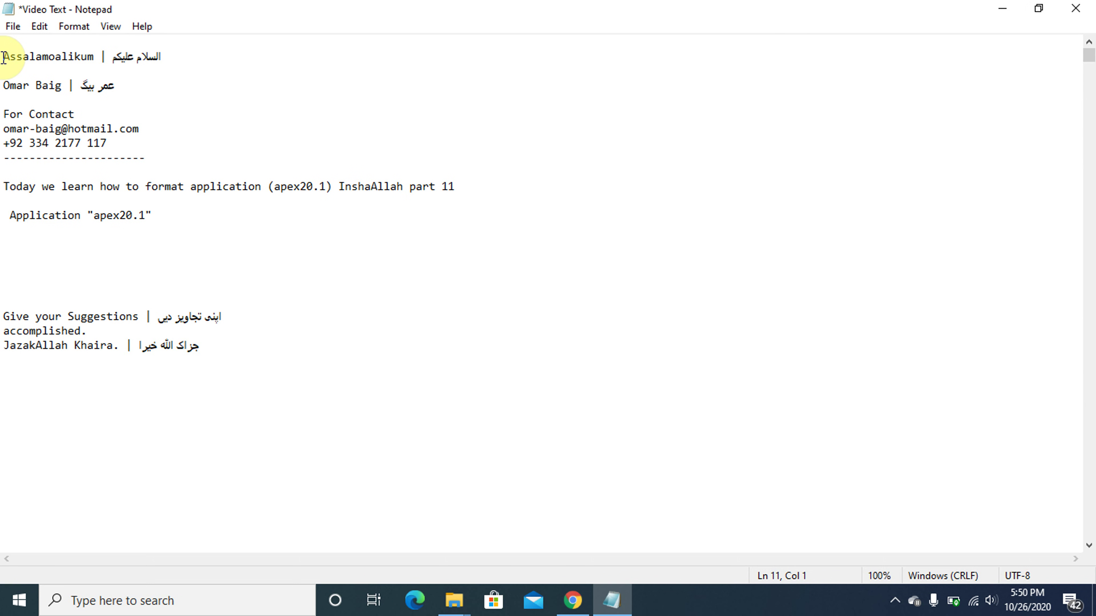
Highlight the lesson topic line and the Application "apex20.1" line in the notes one after another
key(shift+End)
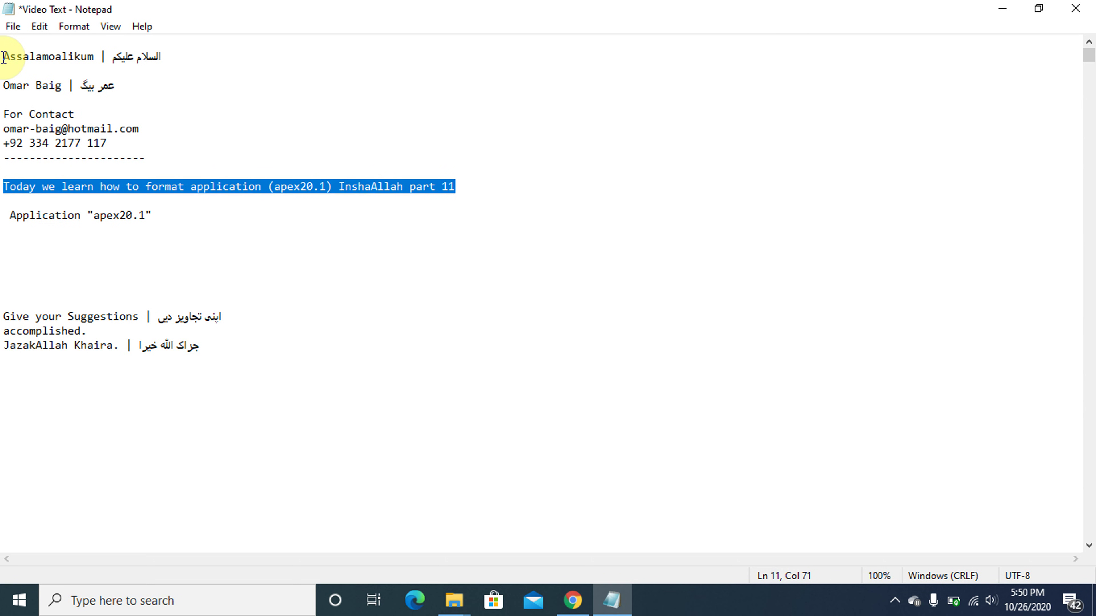
key(Down)
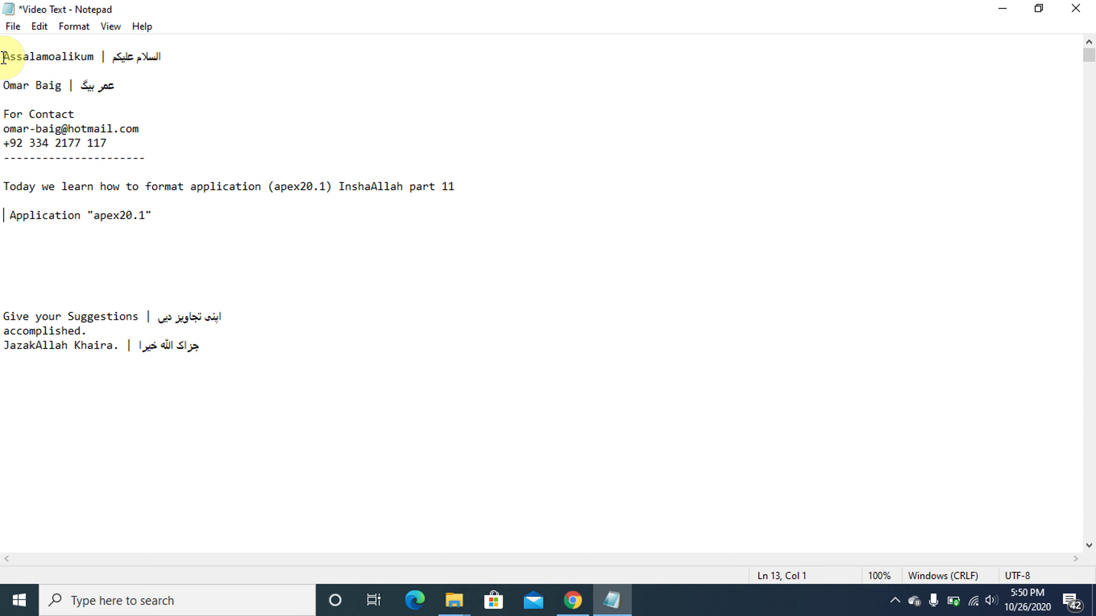
key(shift+End)
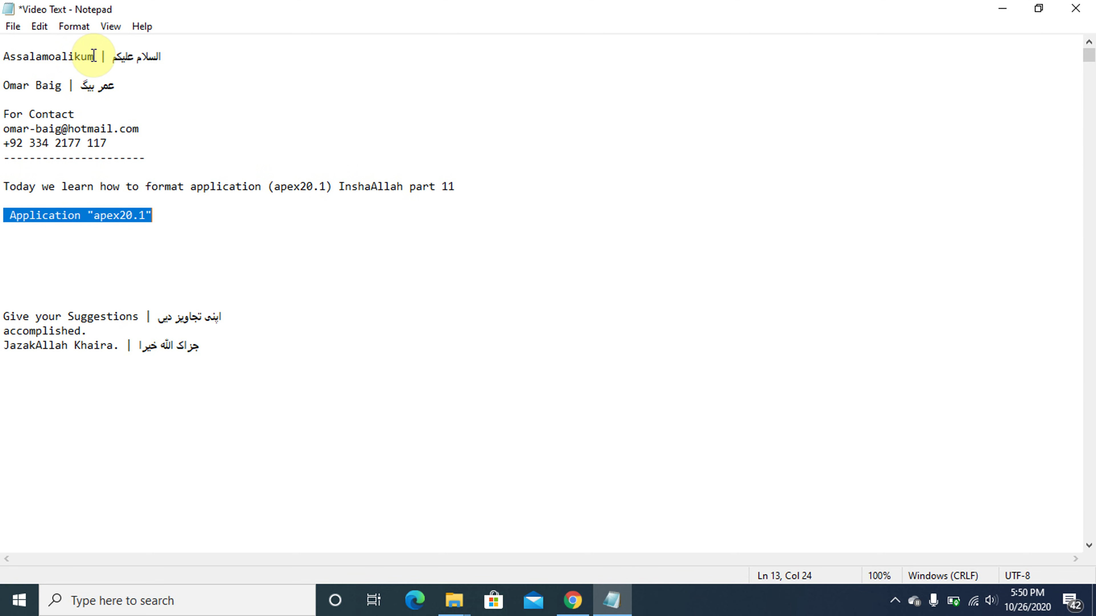
Switch to Chrome, run the apex20.1 application, and return to App Builder
click(573, 601)
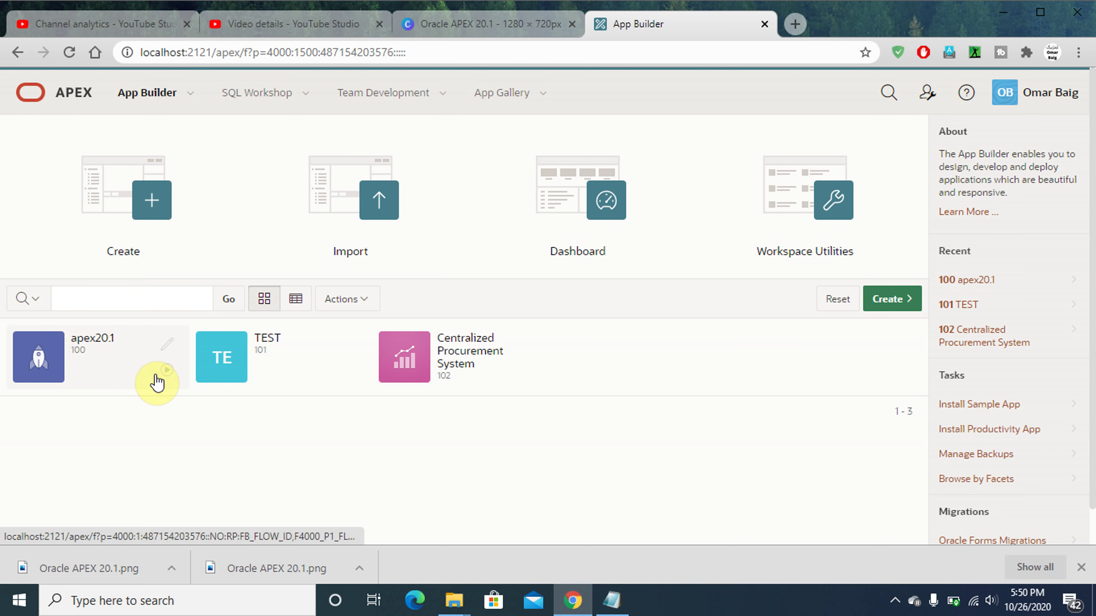
click(168, 383)
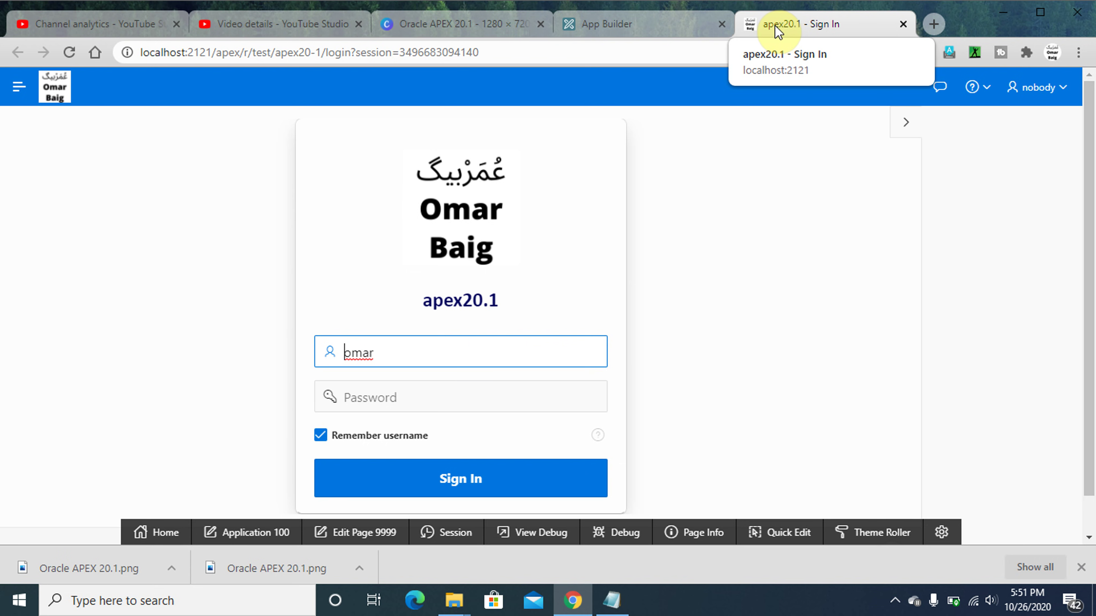
click(668, 23)
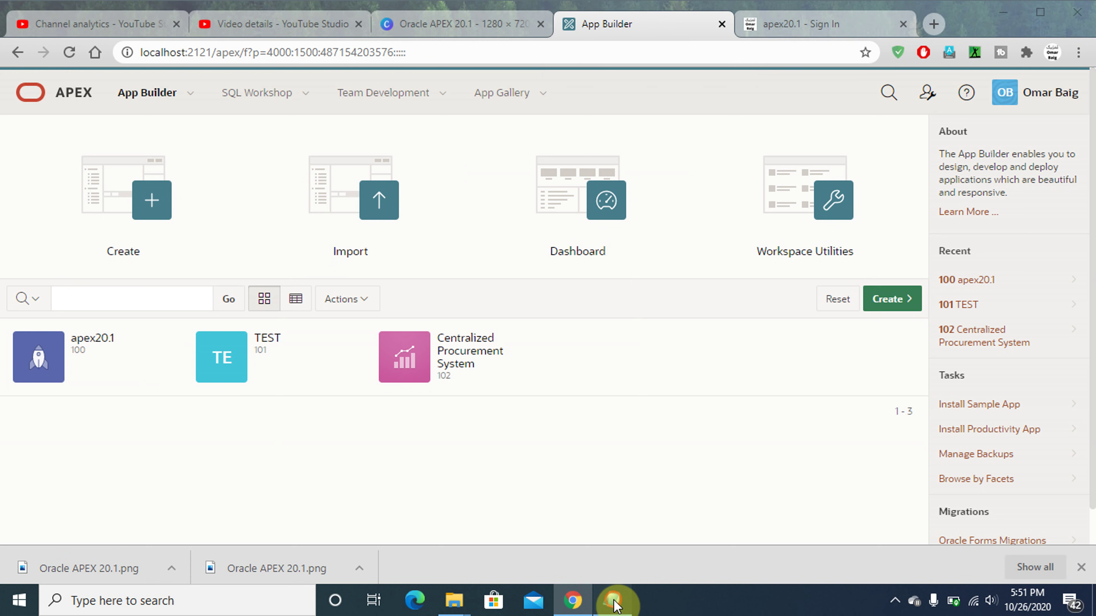
Switch to Notepad and start a new line "we learn how to" below the Application "apex20.1" line, separated by a blank line
click(621, 604)
click(9, 236)
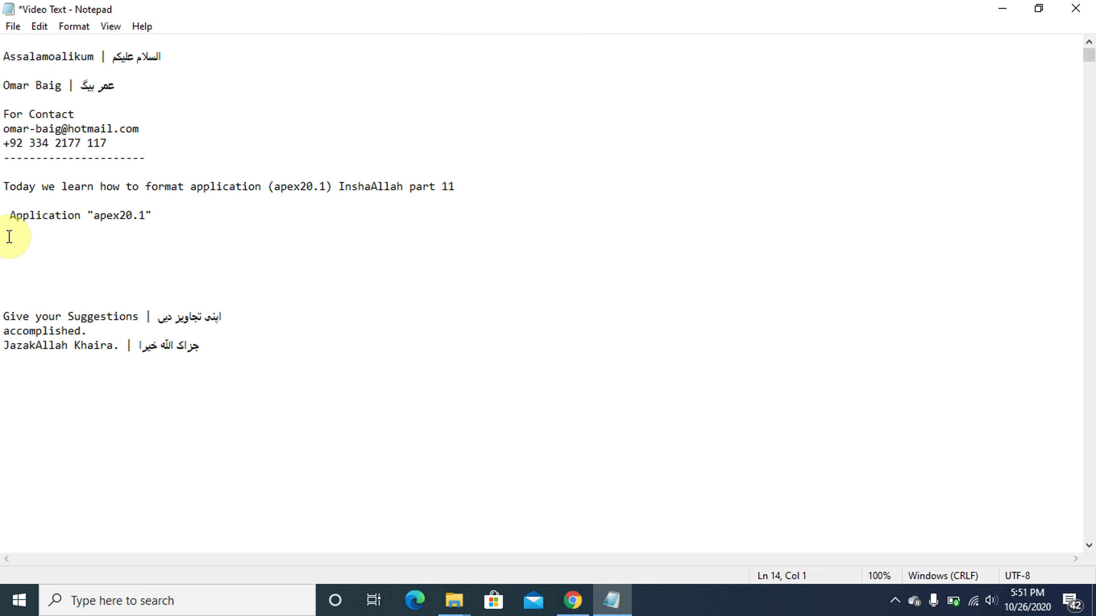
key(Return)
text(we lea)
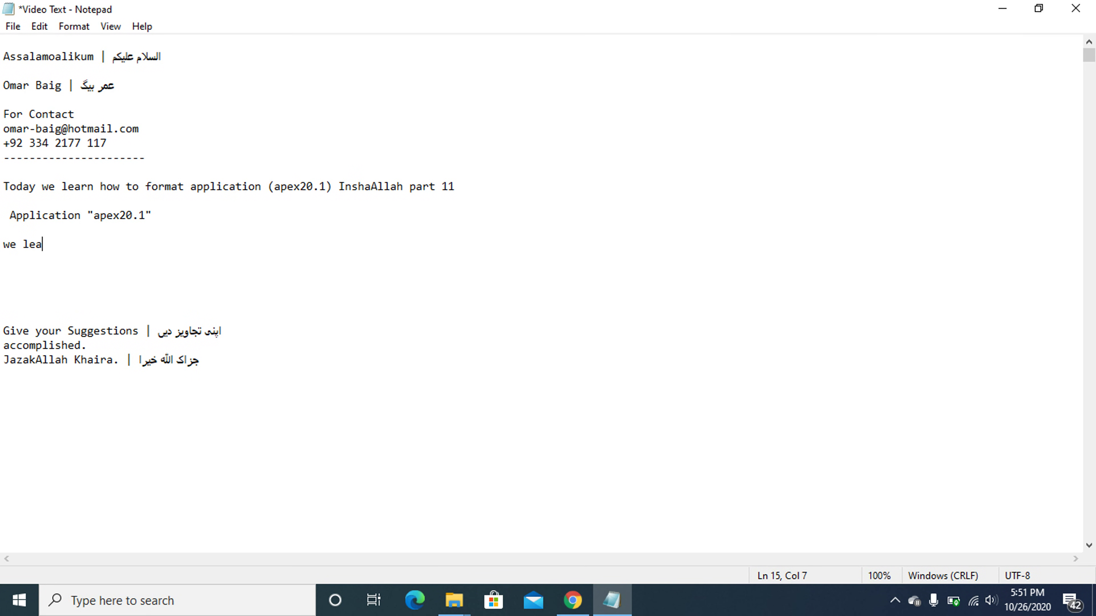
text(rn hot)
key(BackSpace)
text(w to)
Switch to Chrome and highlight the application title apex20.1 on the running application's sign-in page
click(575, 603)
click(792, 23)
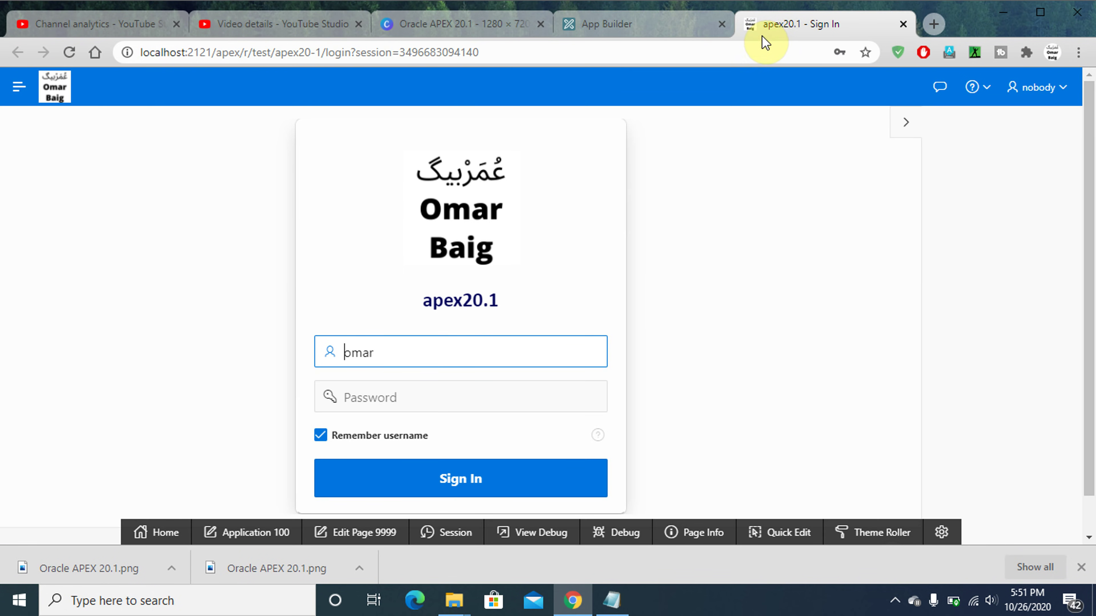
click(425, 304)
drag(426, 303, 501, 301)
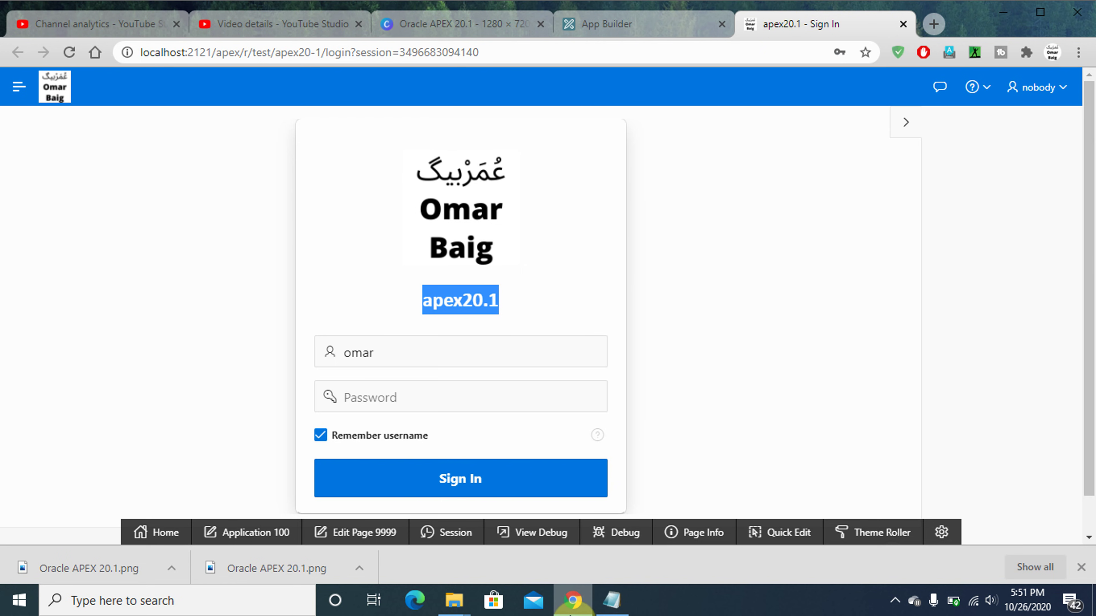
Switch to Notepad and continue the "we learn how to" line with: change application title in "Login Page"
click(624, 607)
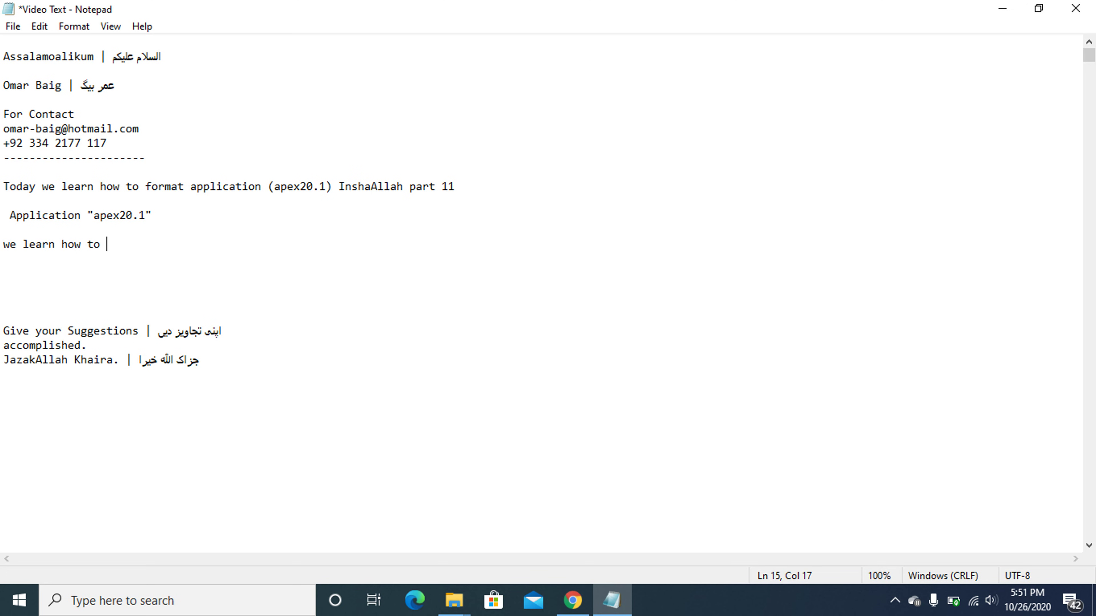
text(change applicatioon )
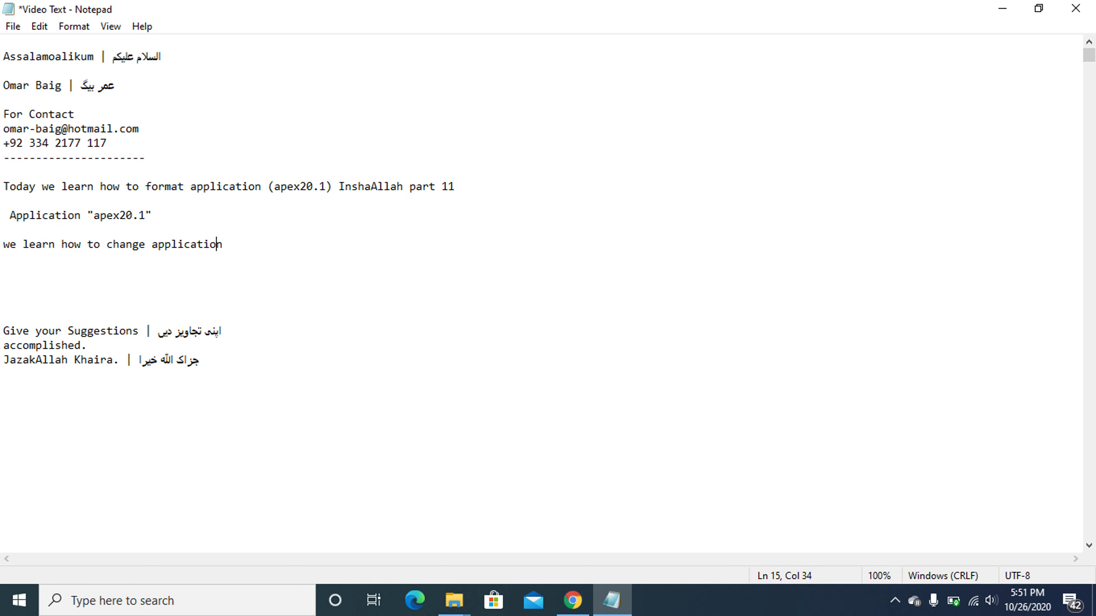
text( title in)
key(Left)
key(Caps_Lock)
text(L)
key(Caps_Lock)
text(ogin)
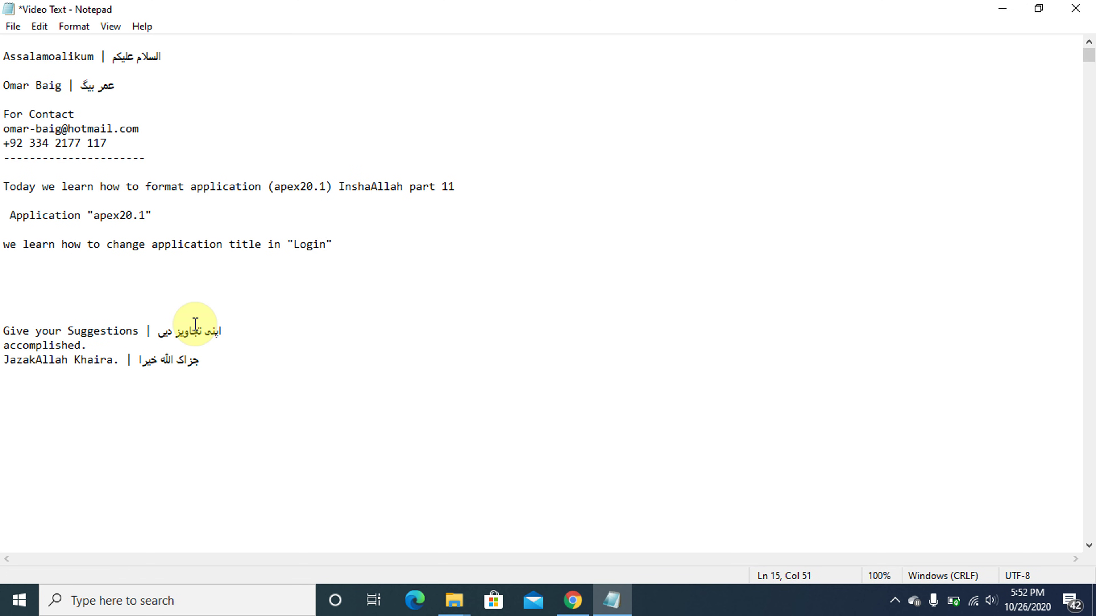
key(Caps_Lock)
text(P)
key(Caps_Lock)
text(age")
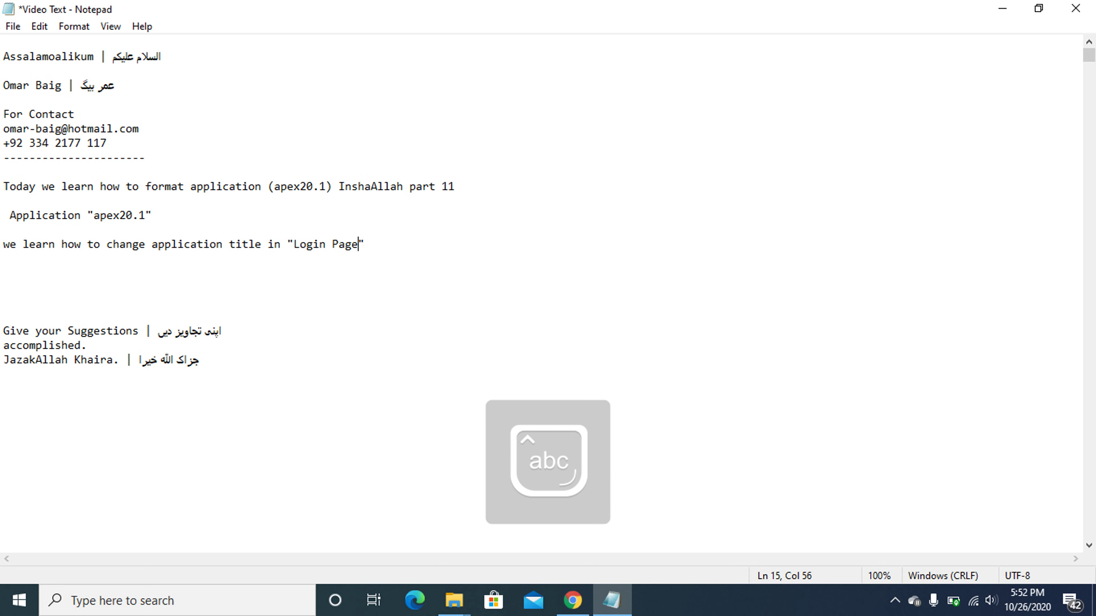
Complete the sentence with: and in "Browsing Tab", and highlight the whole line
text( and in)
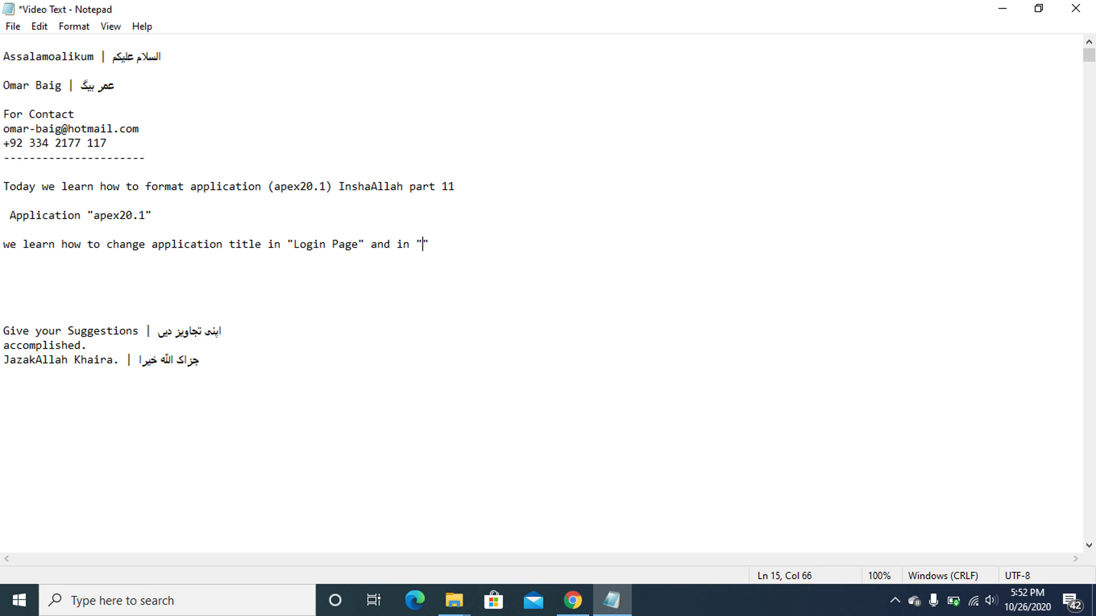
key(Caps_Lock)
text(B)
key(Caps_Lock)
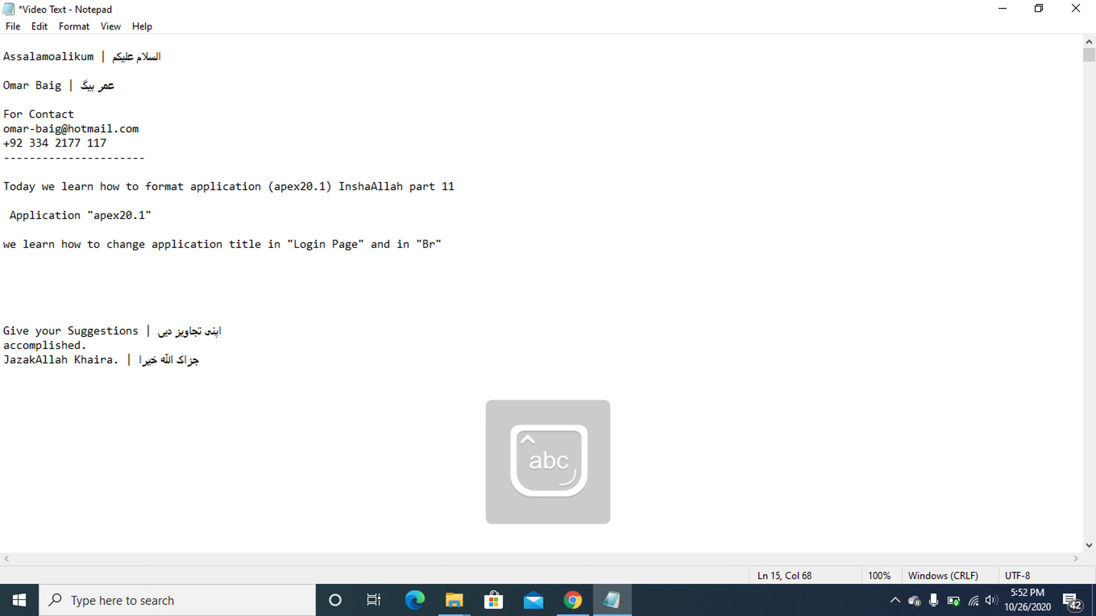
text(rowsing)
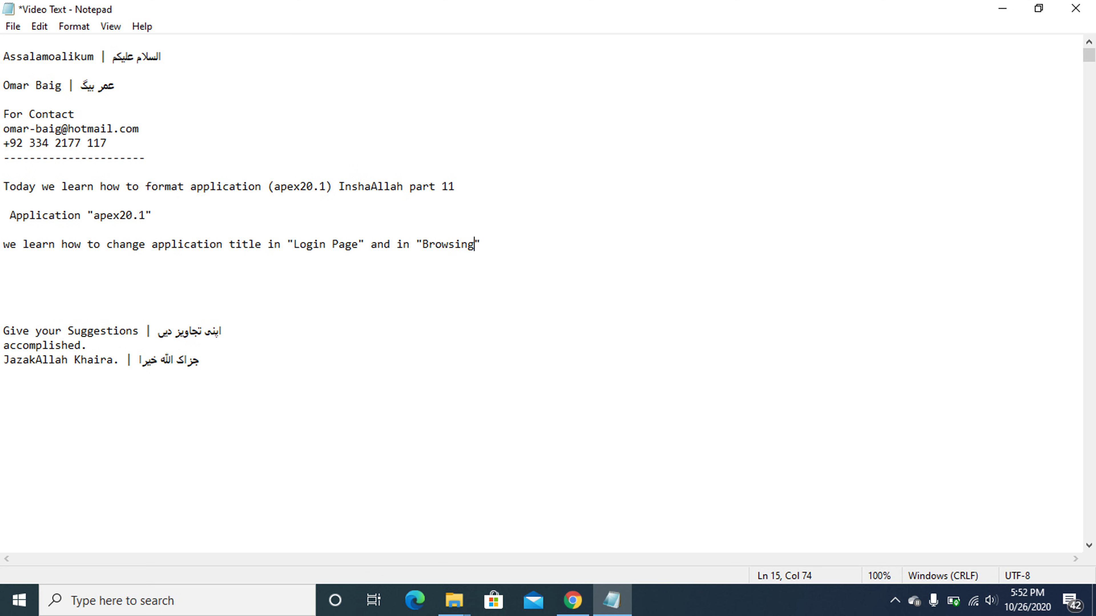
key(Caps_Lock)
text(T)
key(Caps_Lock)
text(ab)
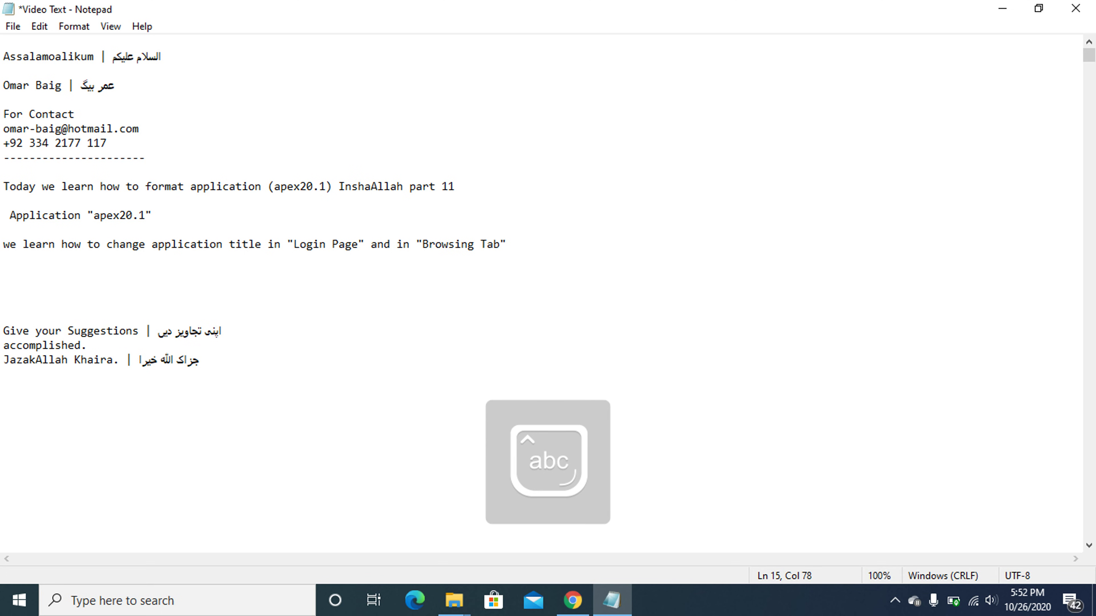
key(shift+Home)
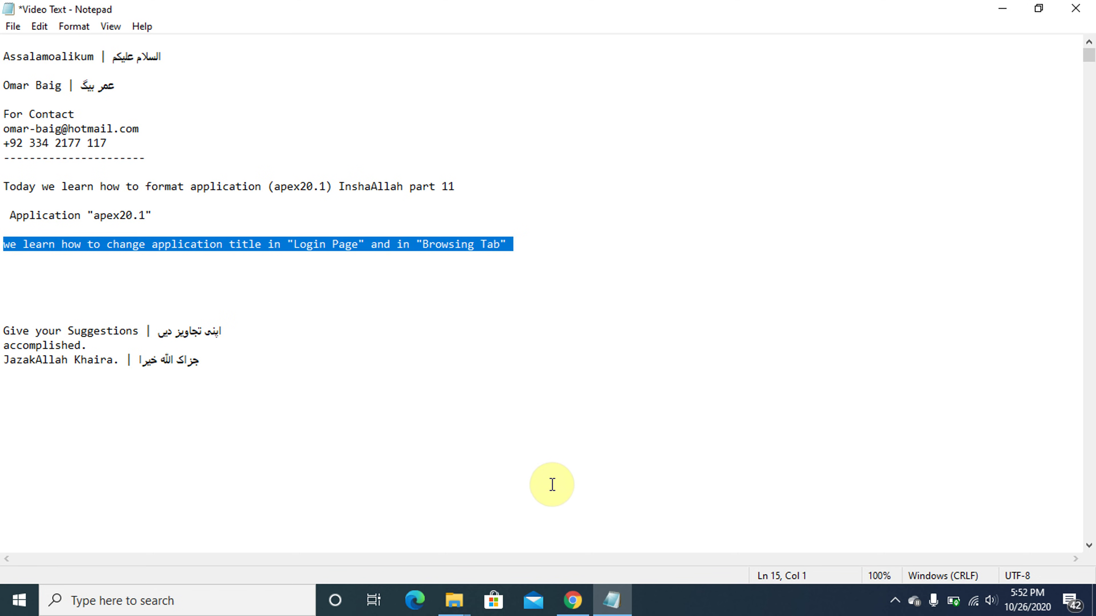
Switch to App Builder in Chrome and open the apex20.1 application for editing
click(573, 600)
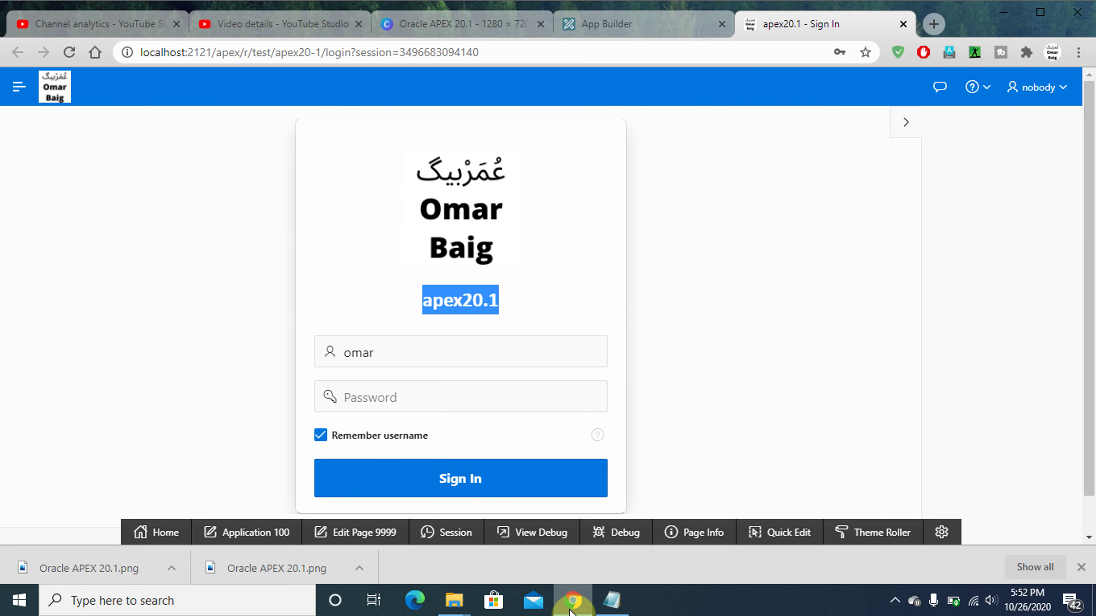
click(621, 26)
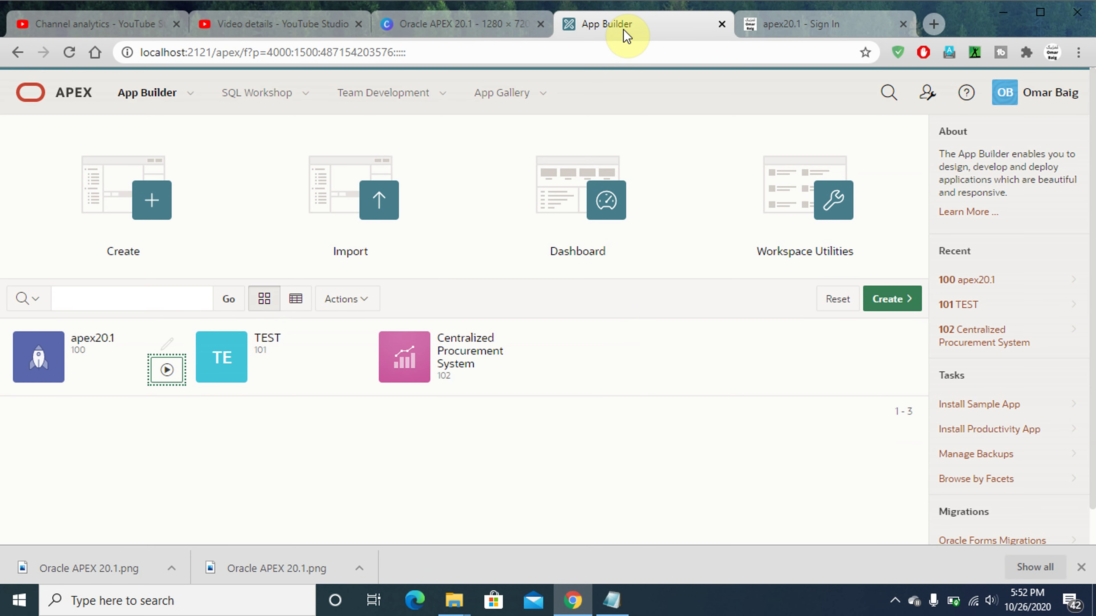
click(77, 356)
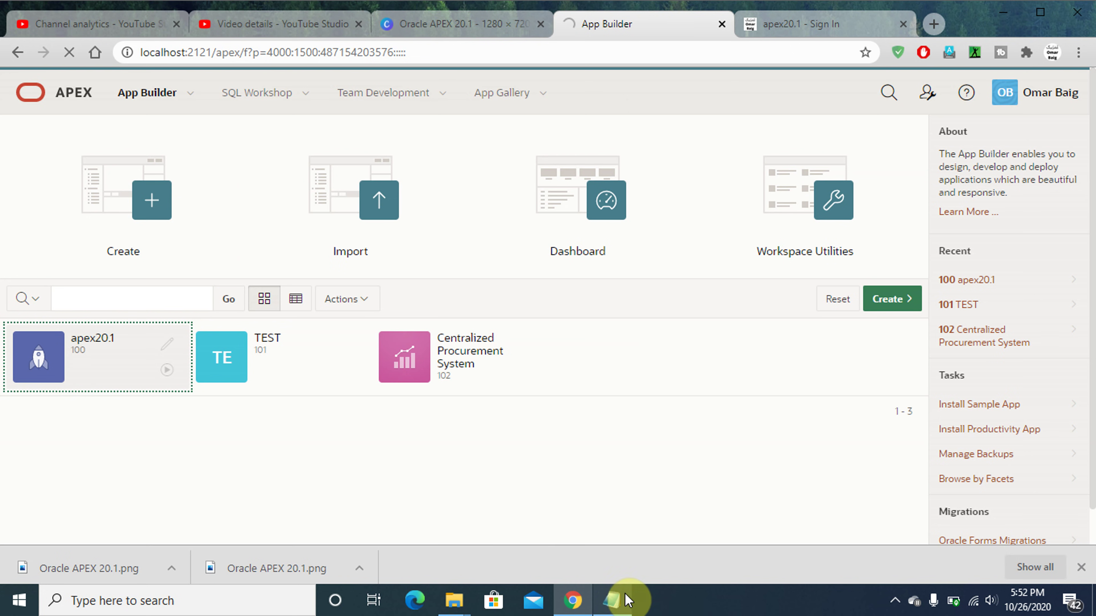
Switch to Notepad and add the instruction a. Click on "Shared Components" below the sentence, separated by a blank line
click(611, 604)
key(Right)
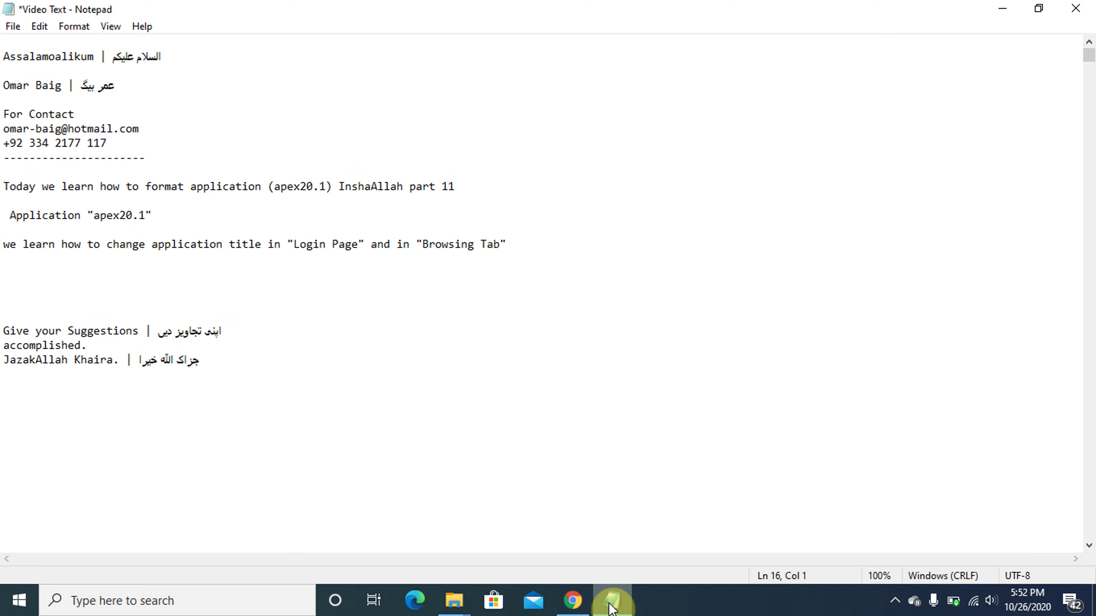
key(Return)
text(a. Cl)
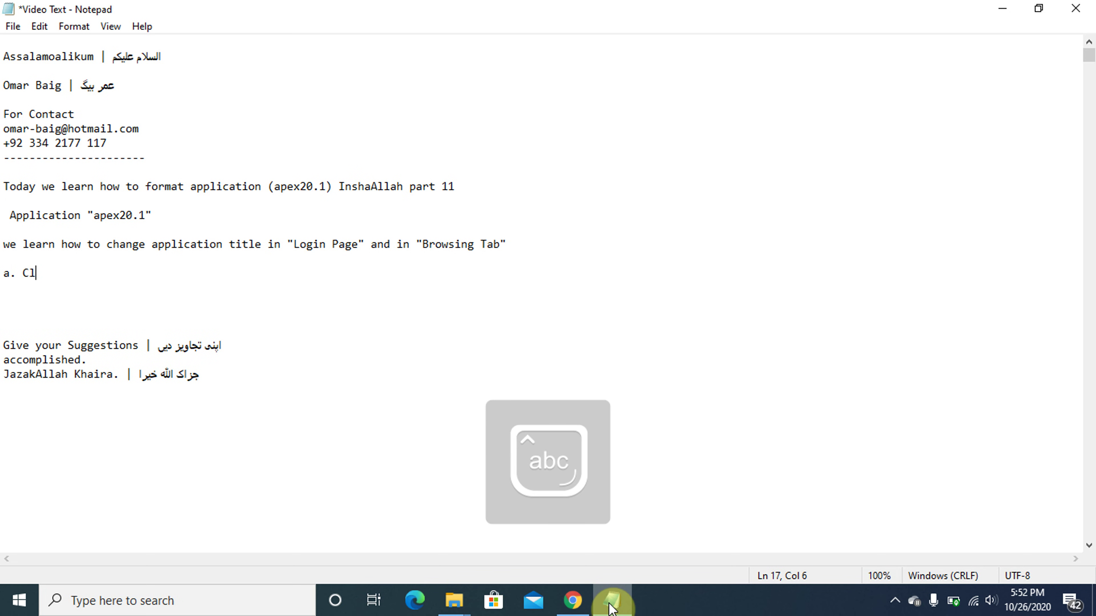
text(ick on "Sh")
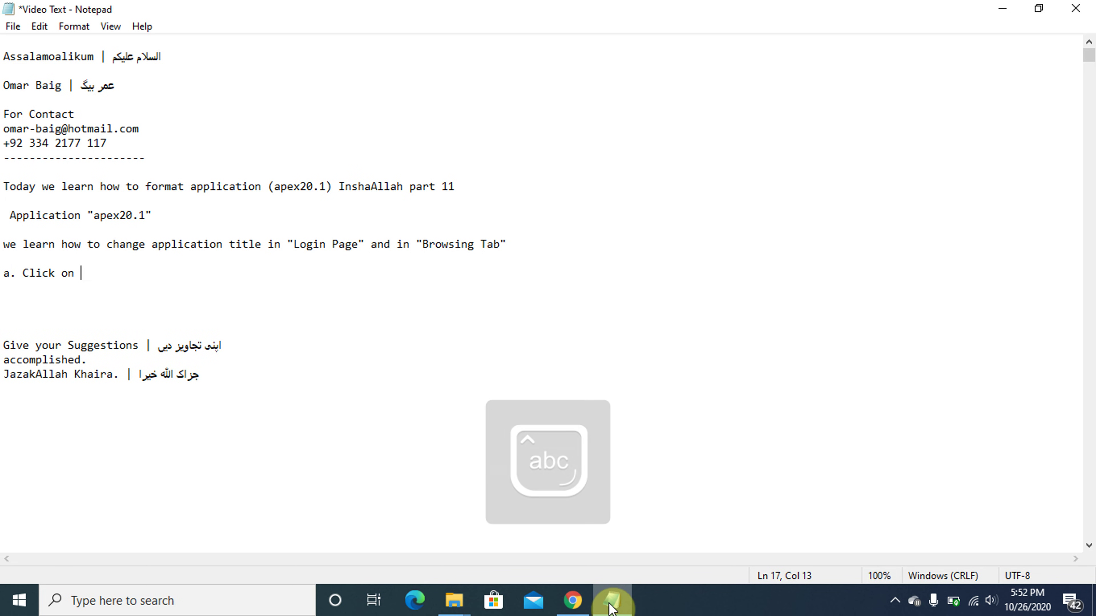
key(Left)
text(Shared)
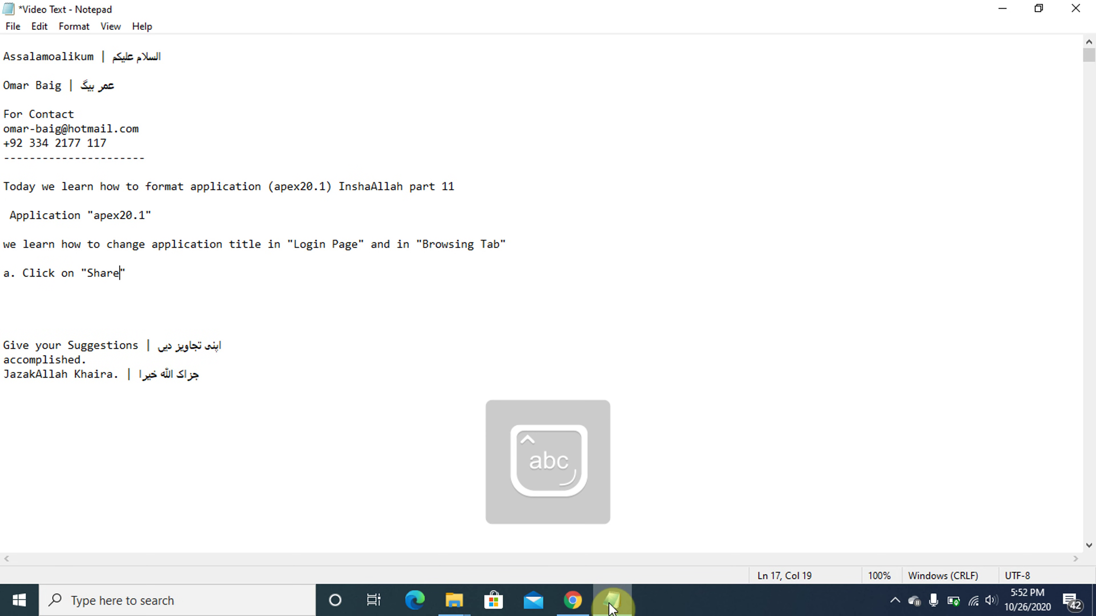
key(BackSpace)
key(Caps_Lock)
text(C)
key(Caps_Lock)
text(omponents)
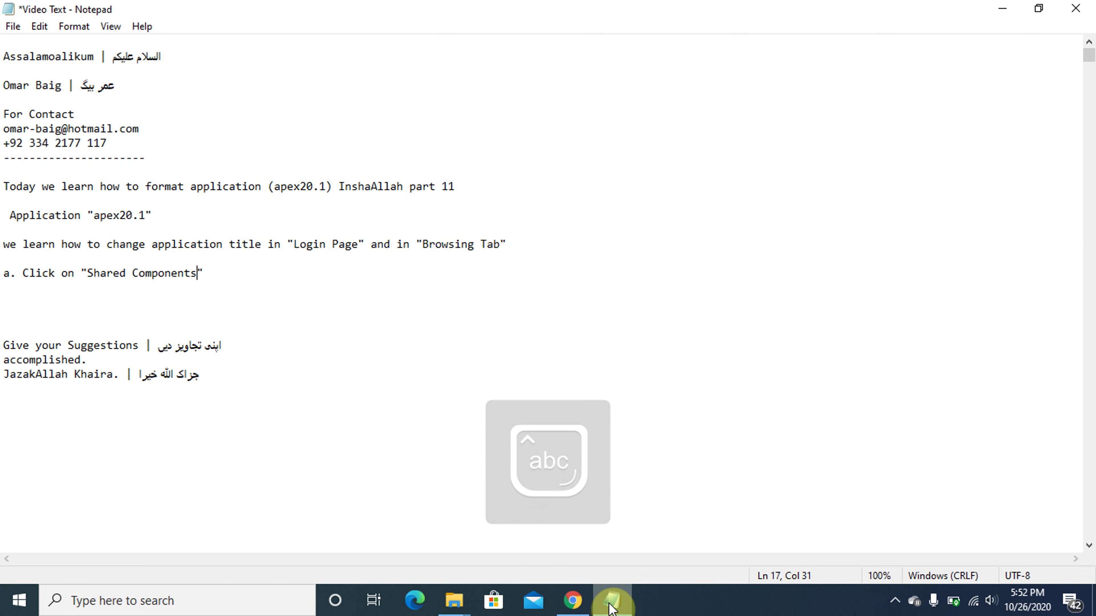
Switch to Chrome and open the Shared Components of the apex20.1 application
click(610, 601)
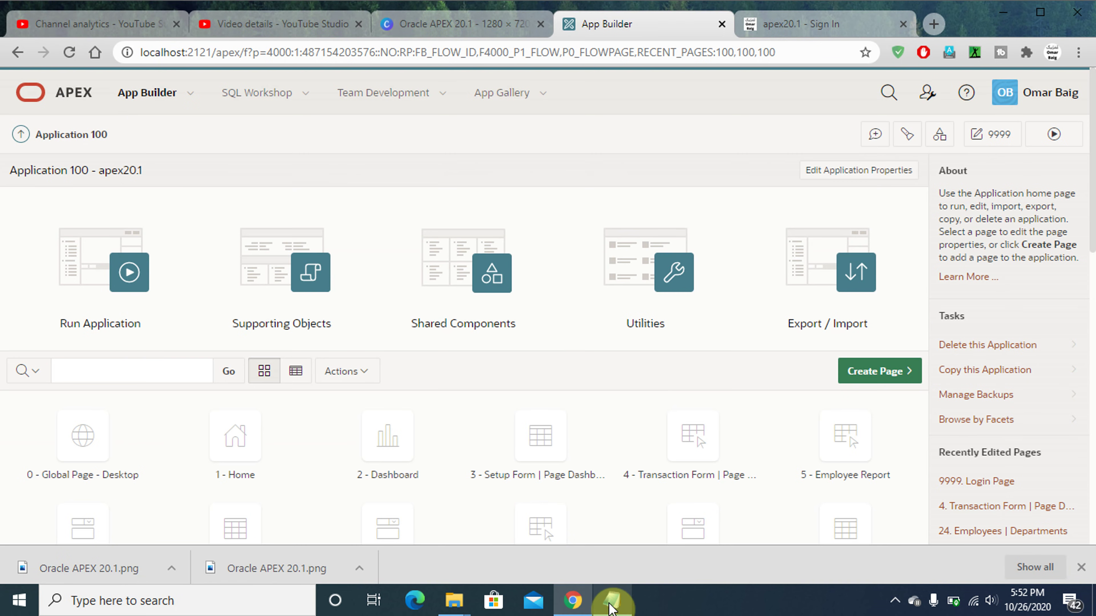
click(455, 285)
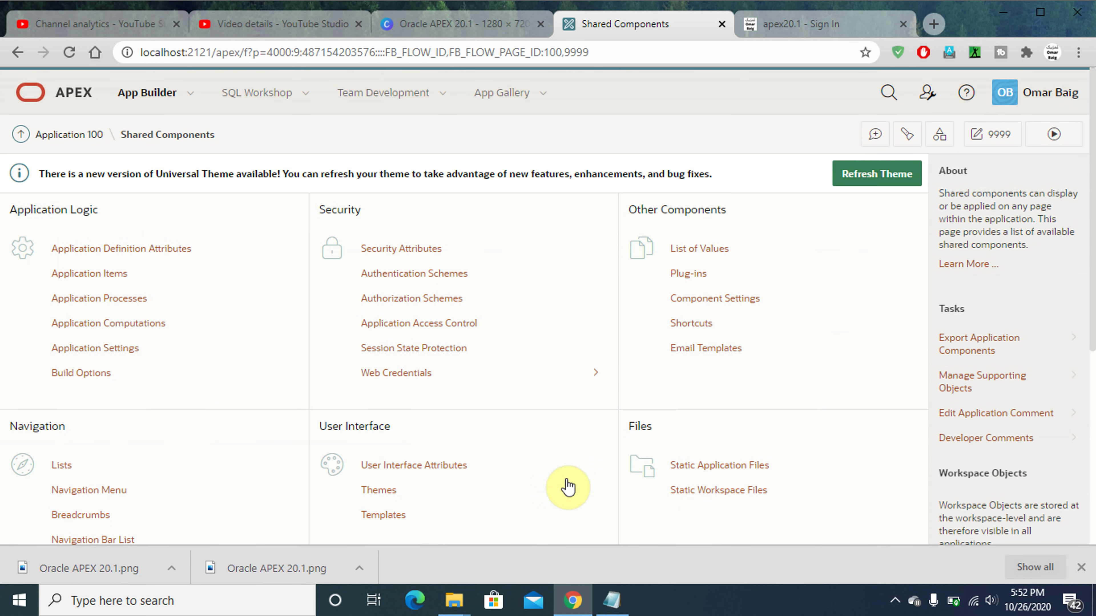
Switch to Notepad and add the instruction b. Click on "Application Definition Attributes" below instruction a
click(611, 605)
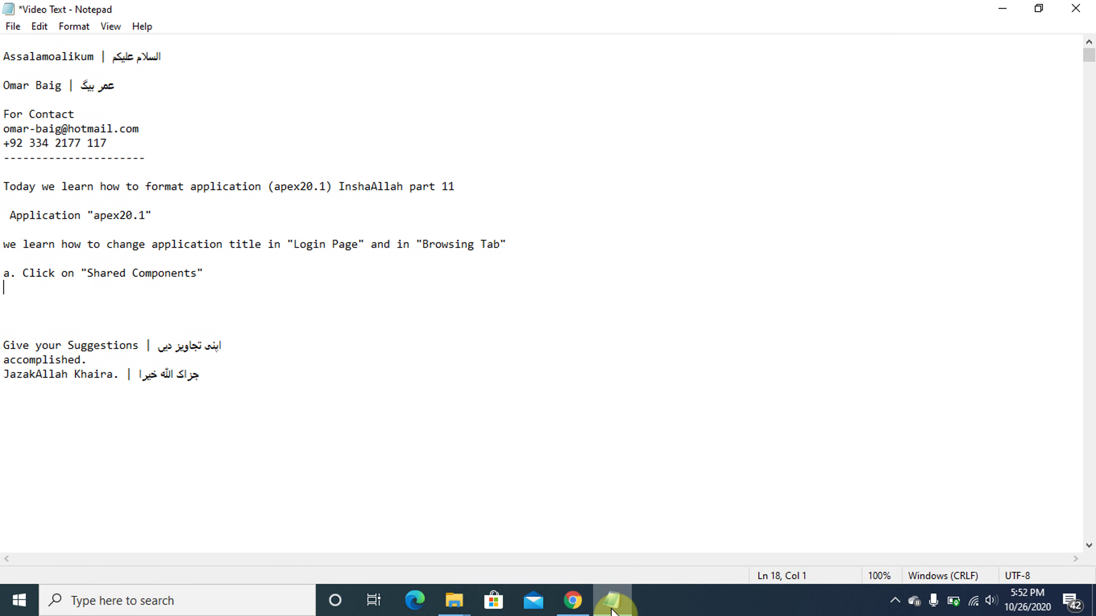
text(Cli)
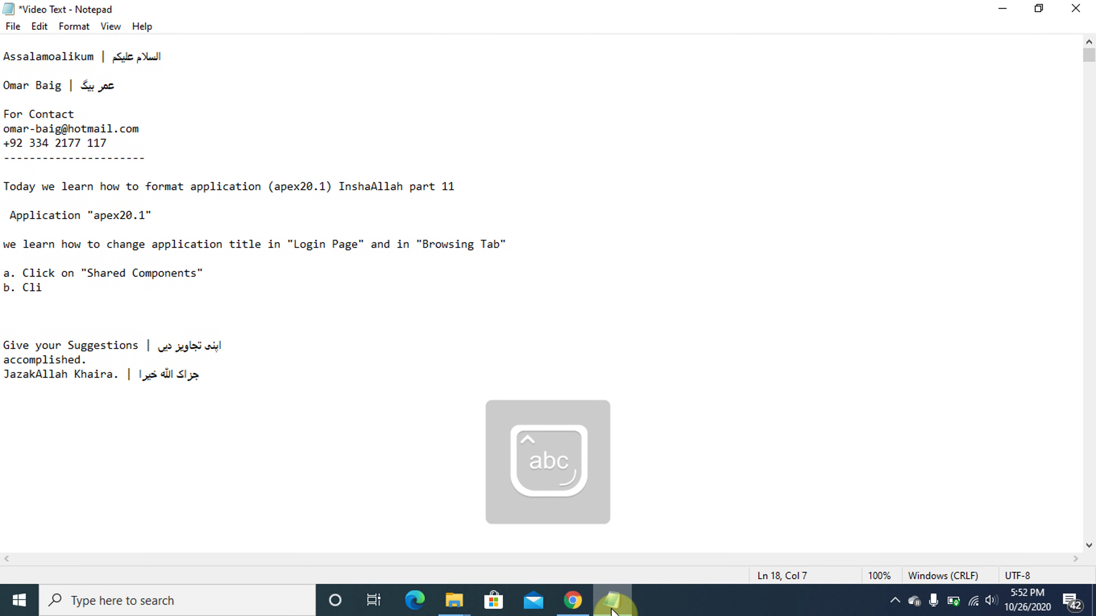
text(ck on "")
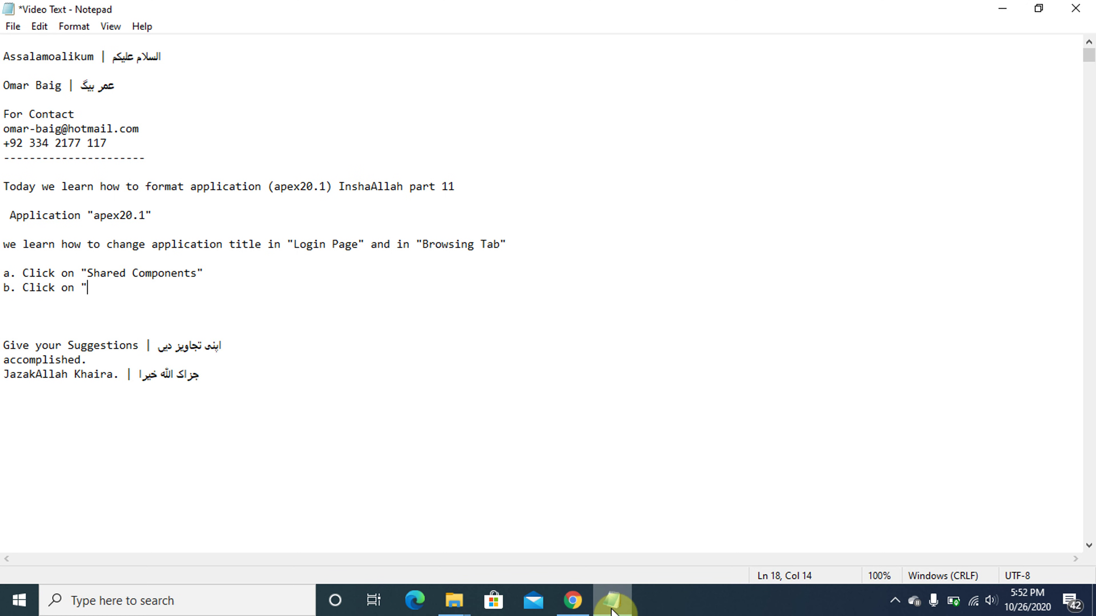
key(Left)
text(Applicati)
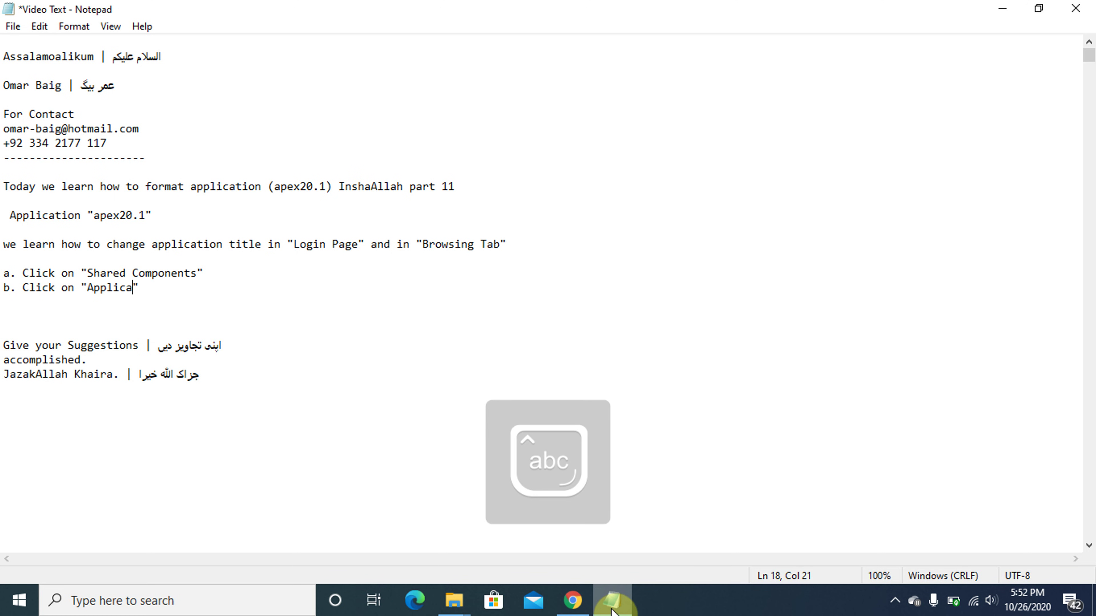
text(on)
key(Caps_Lock)
text(DEF)
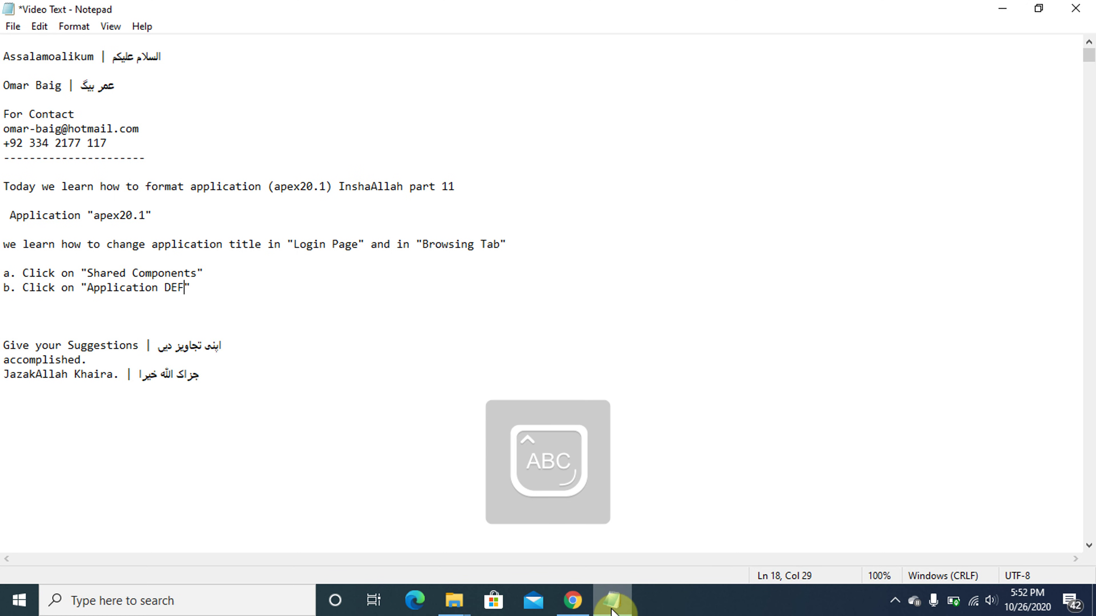
key(BackSpace)
key(Caps_Lock)
text(efinition)
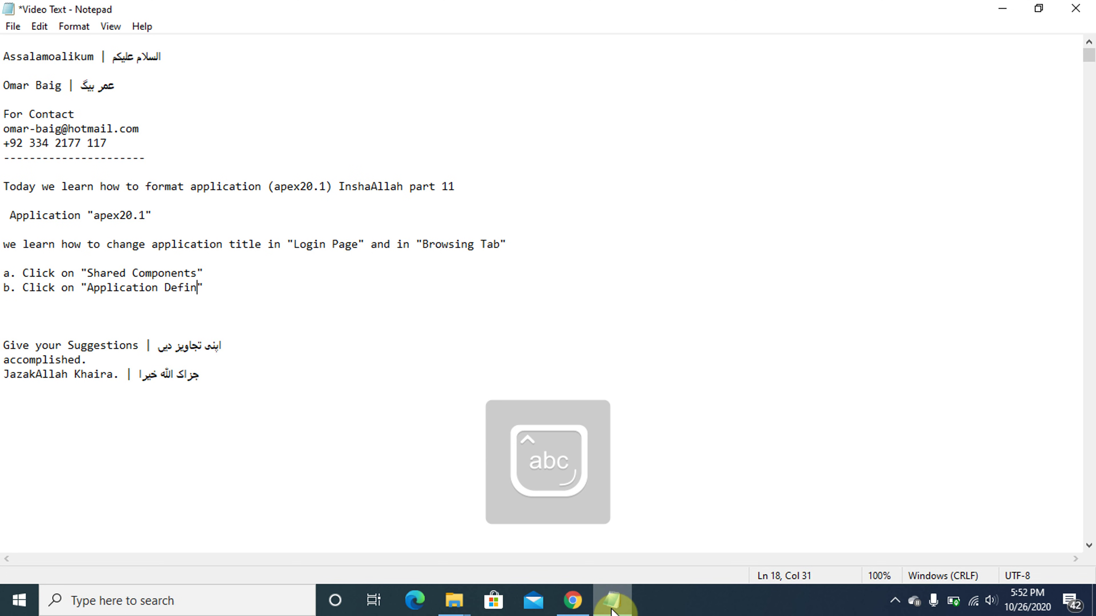
key(Caps_Lock)
text(A)
key(Caps_Lock)
text(ttrib)
text(u)
key(Left)
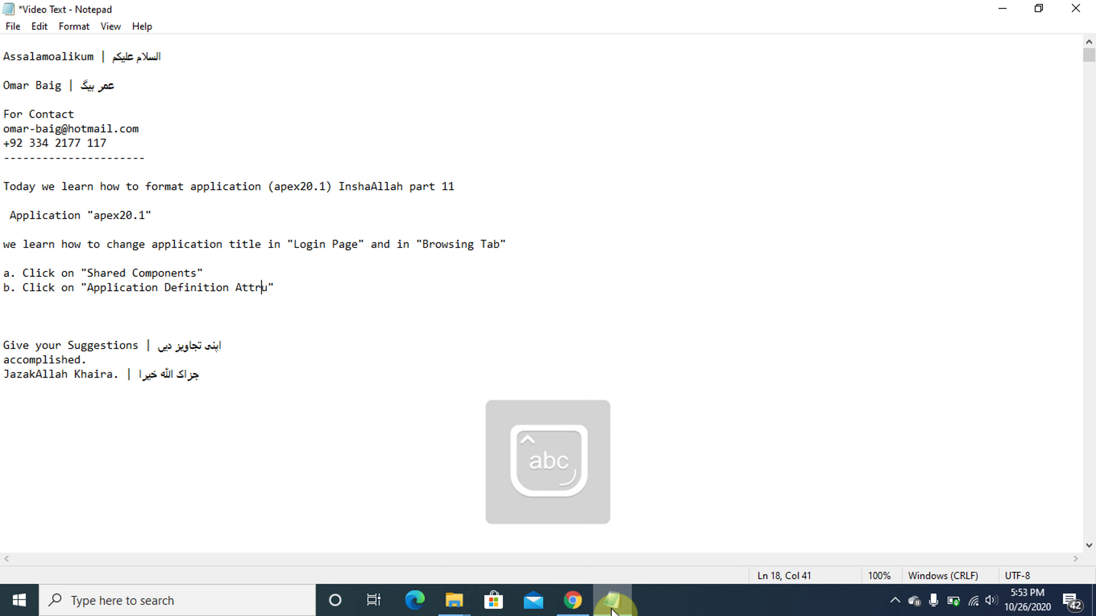
text(ibutes)
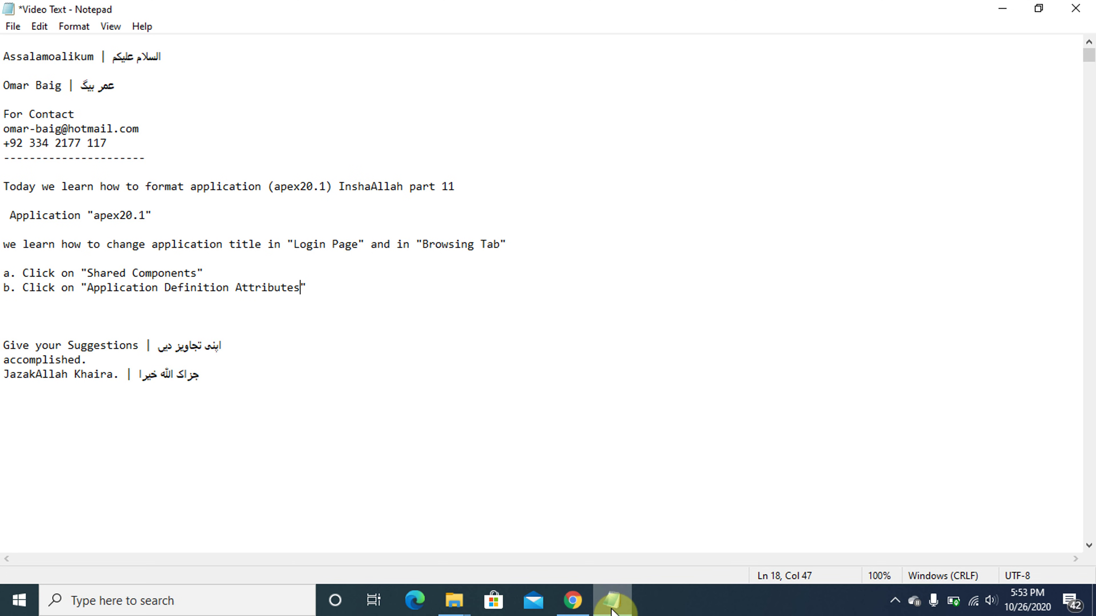
Complete instruction b with: under "Application Logic"
text(" under)
click(612, 610)
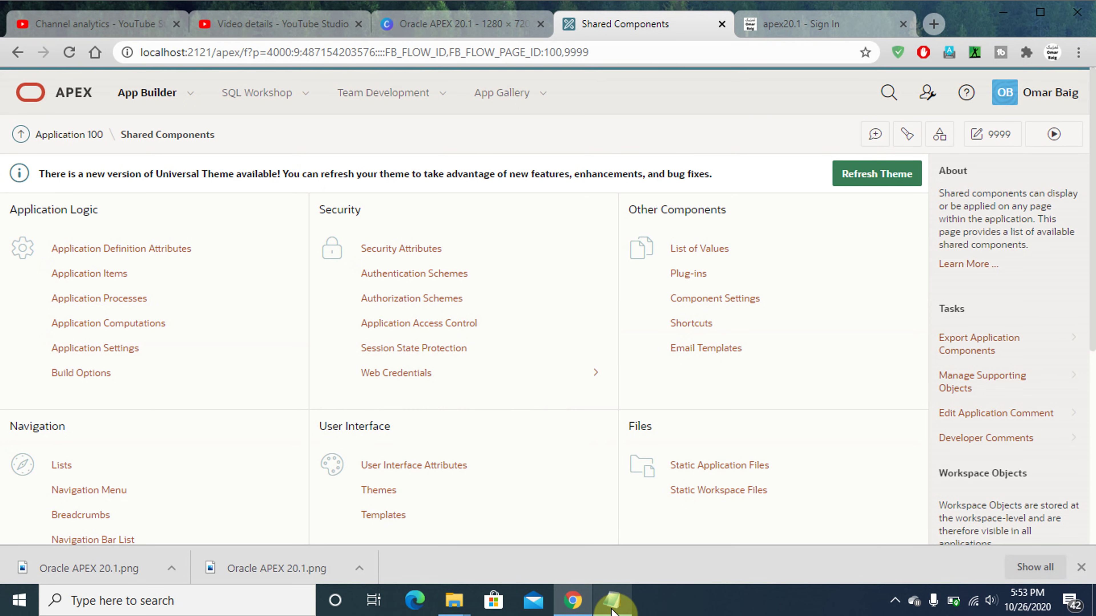
click(612, 610)
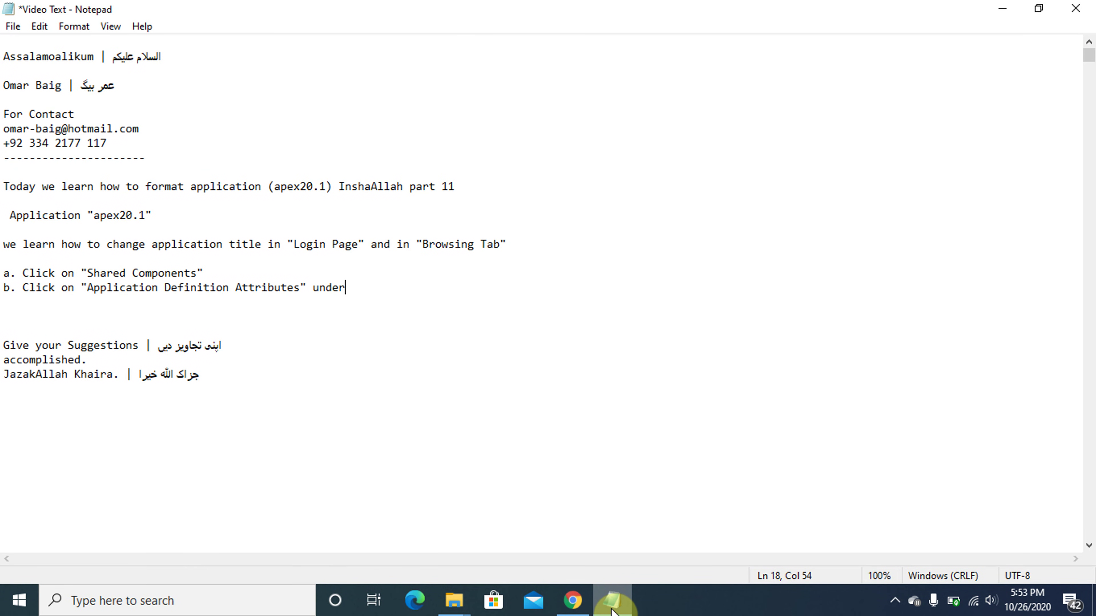
text("")
key(Left)
key(Caps_Lock)
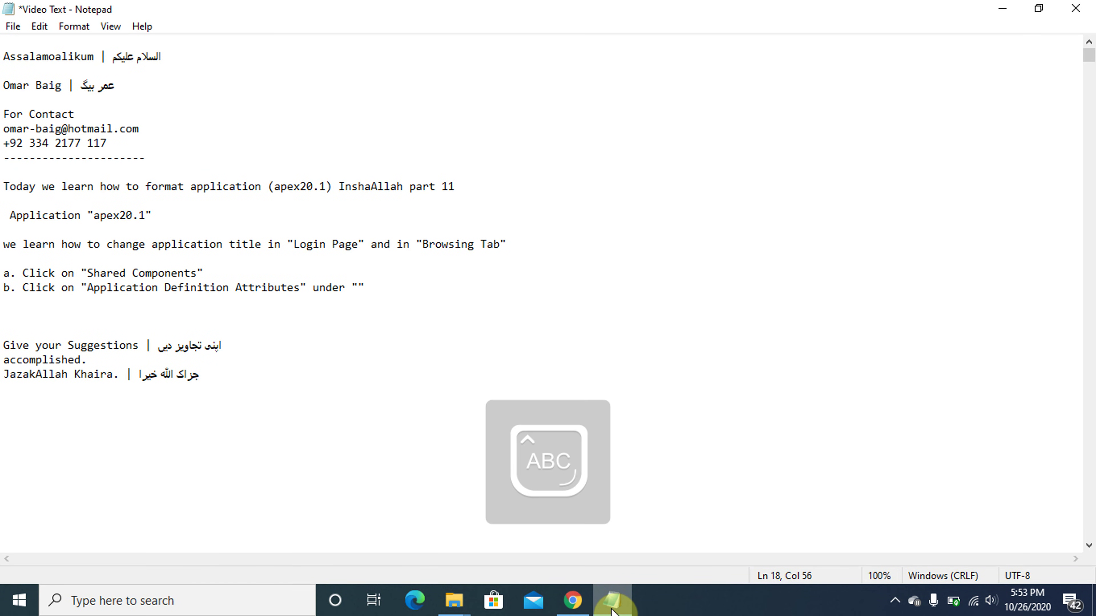
text(A)
key(Caps_Lock)
text(pplicatin)
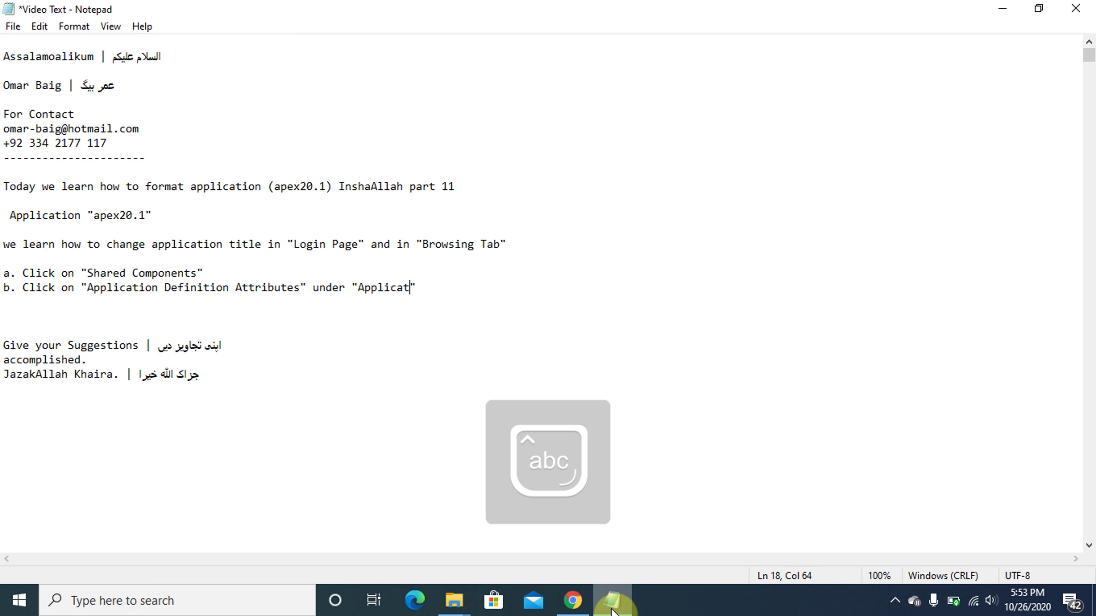
key(Left)
key(Left)
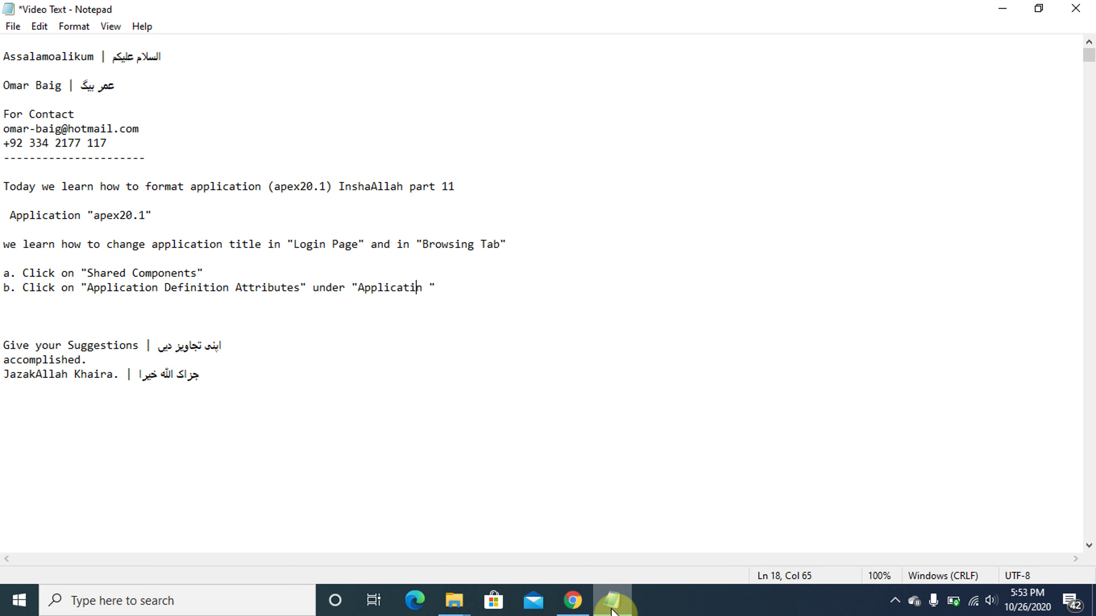
text(o)
key(Caps_Lock)
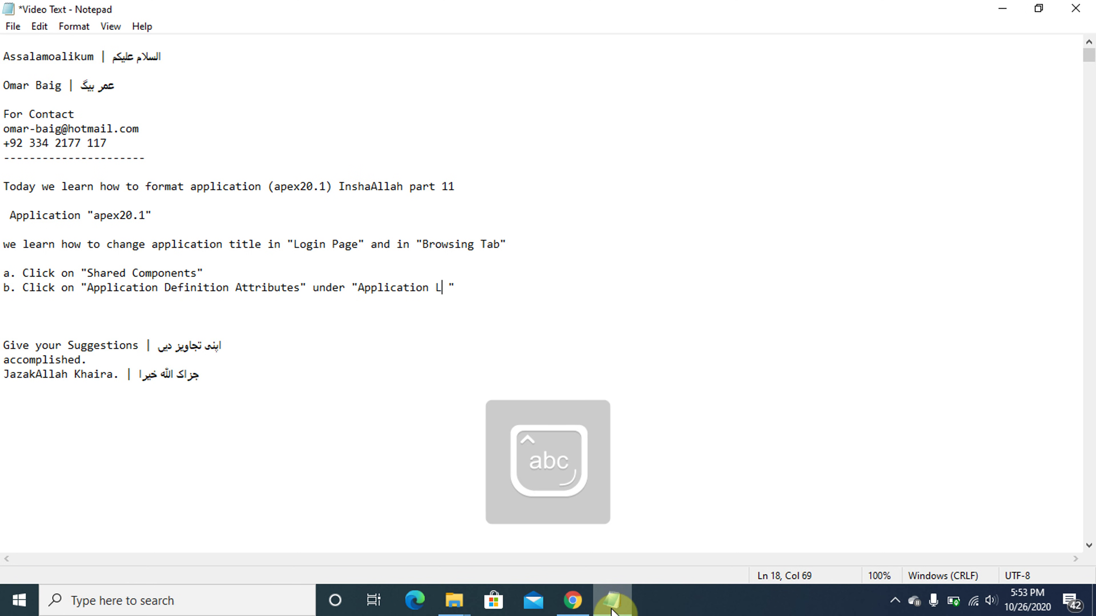
text(Logic)
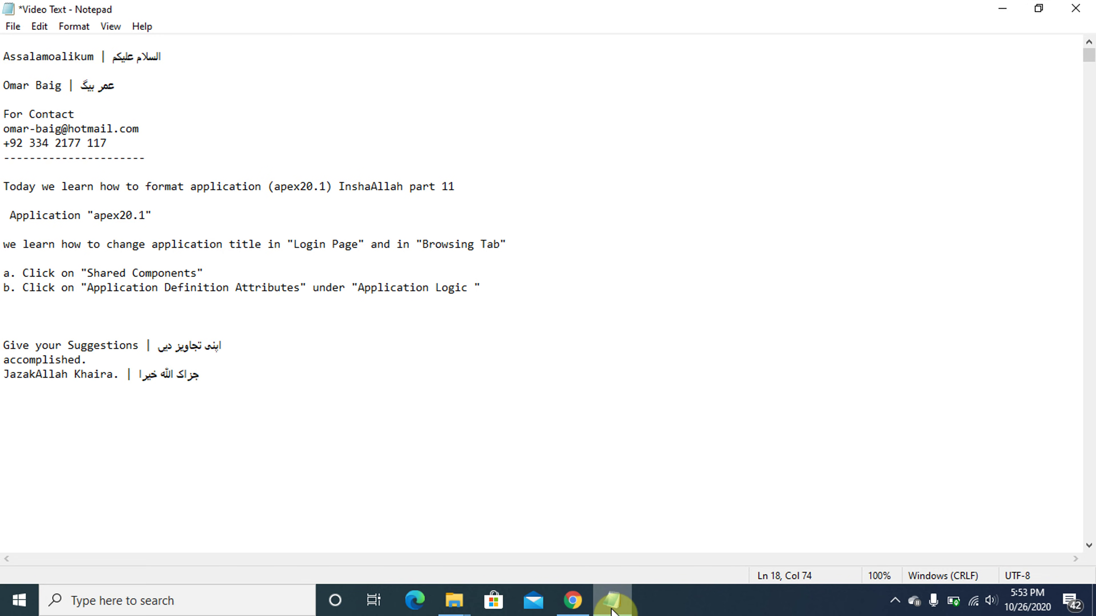
Switch to Chrome and open the Application Definition Attributes under Application Logic
click(572, 599)
click(113, 253)
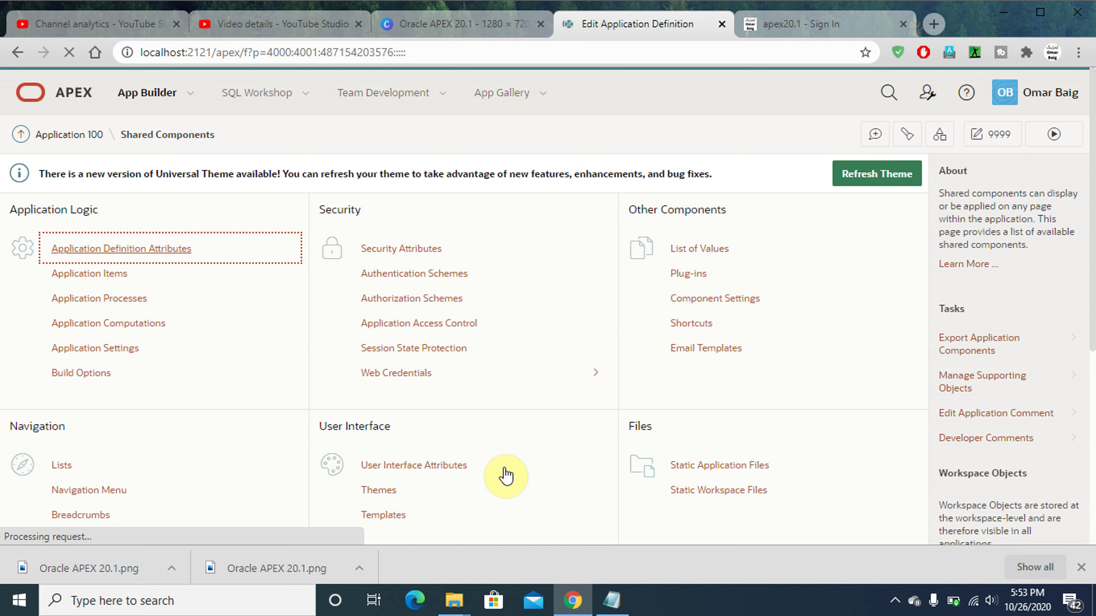
Switch to Notepad and add the instruction c. Click on "Substitution" tab below instruction b
click(613, 601)
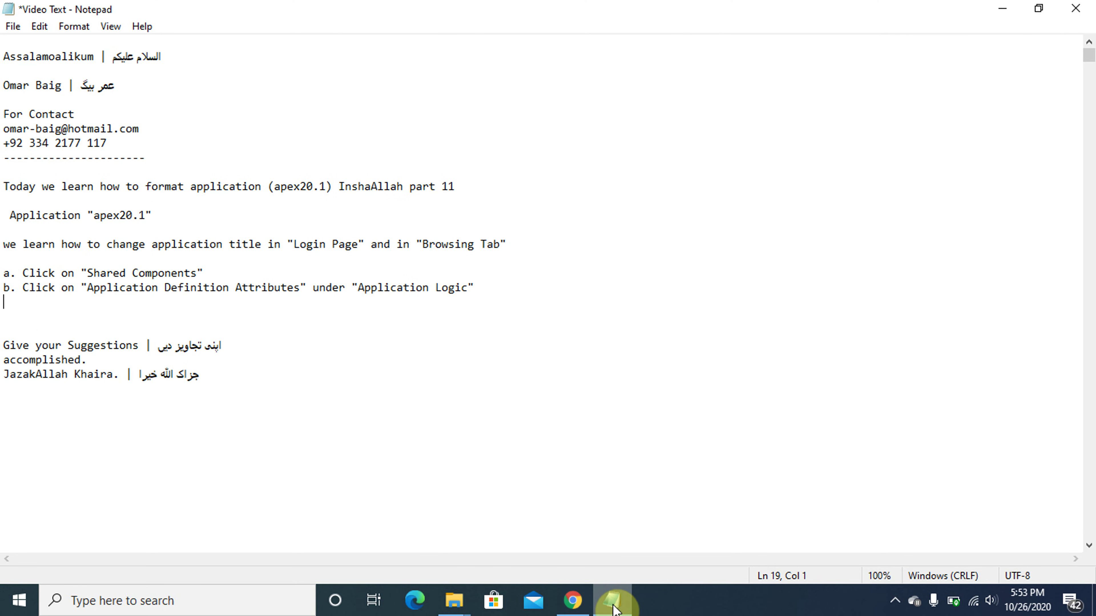
text(c.)
key(Caps_Lock)
text(C)
key(Caps_Lock)
text(l)
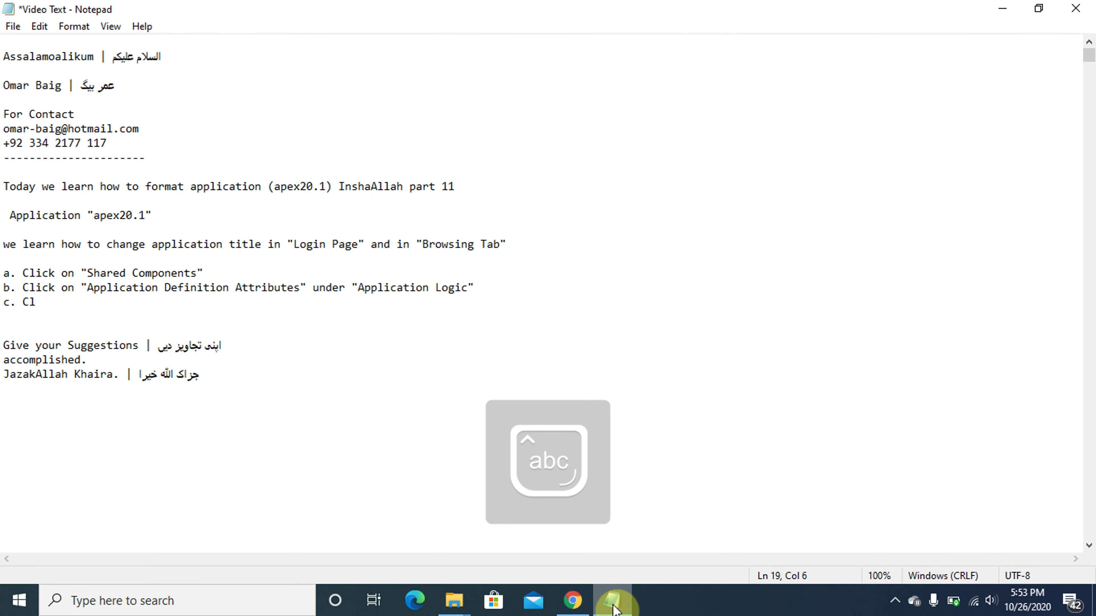
text(ick on )
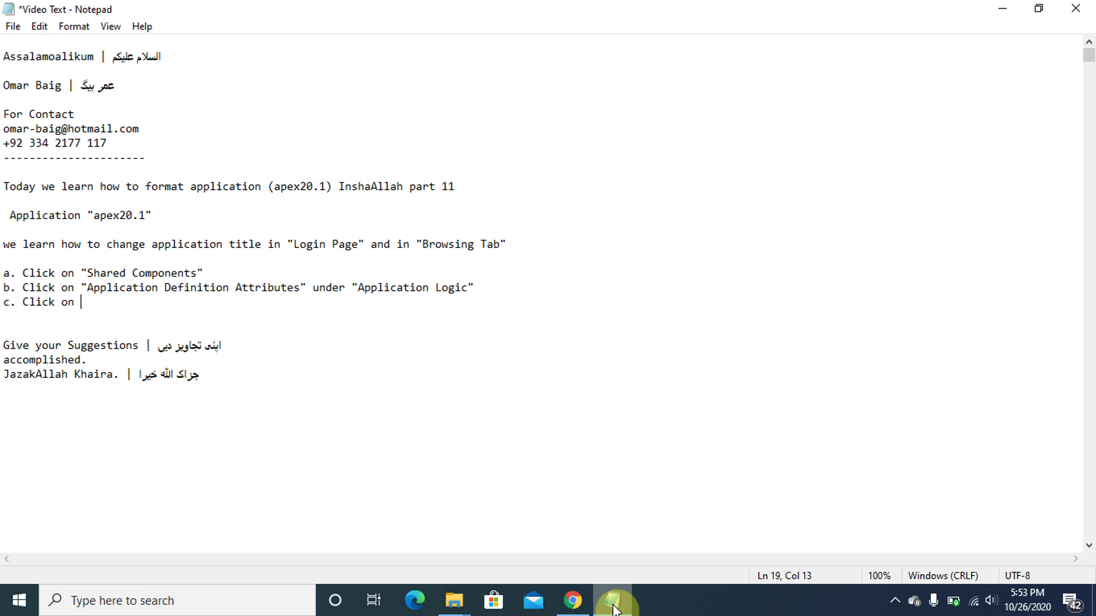
text("")
key(Left)
key(Caps_Lock)
text(S)
key(Caps_Lock)
text(ubs)
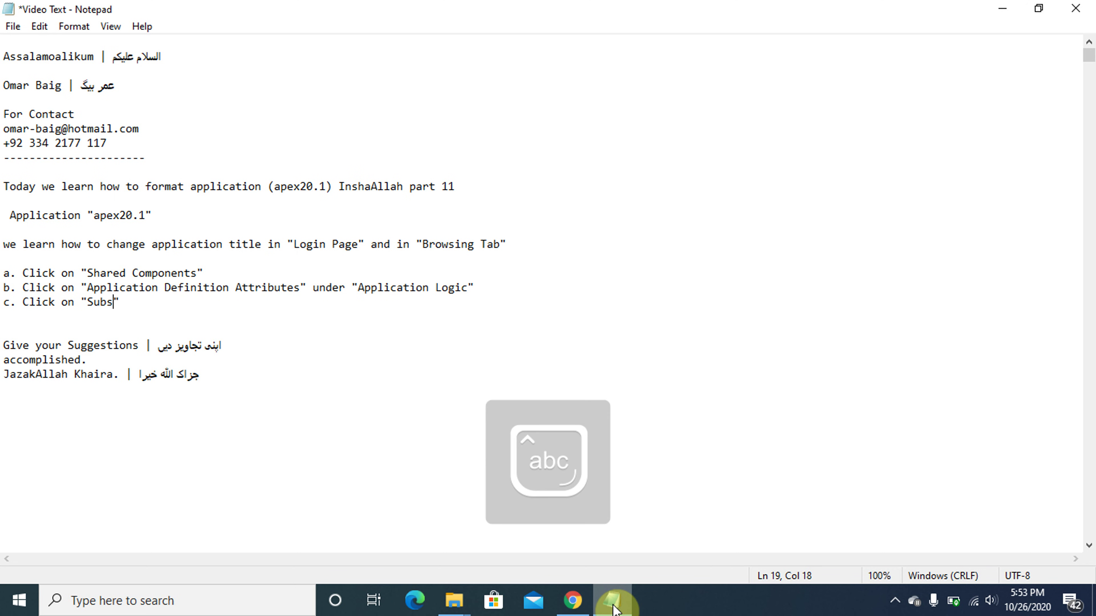
text(tituti)
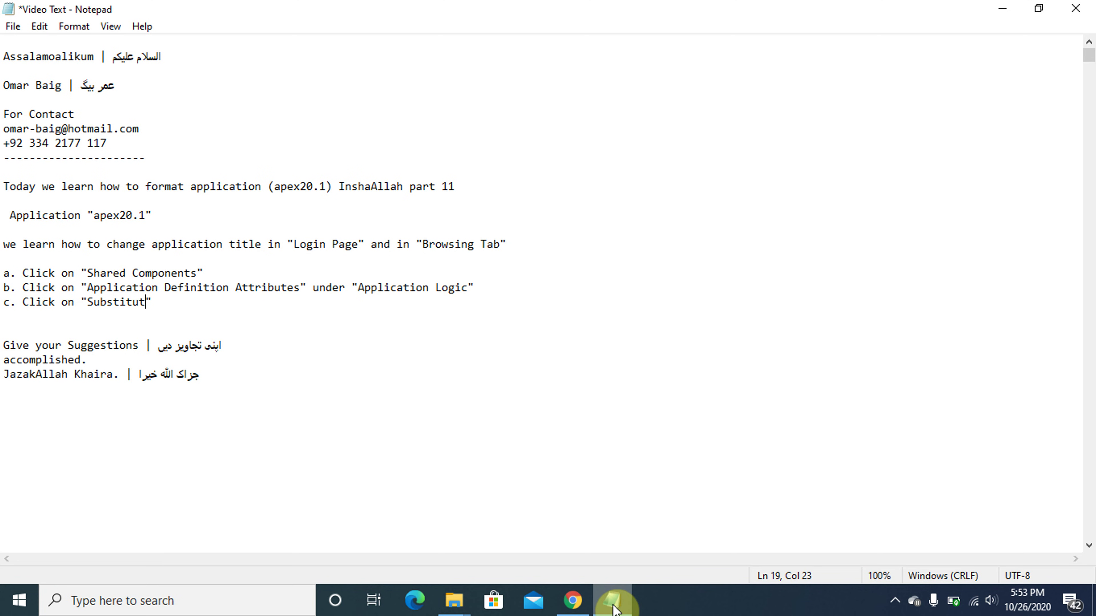
text(on" tab)
Check the tab's name in Chrome and correct it in Notepad's instruction c to "Substitutions"
click(612, 607)
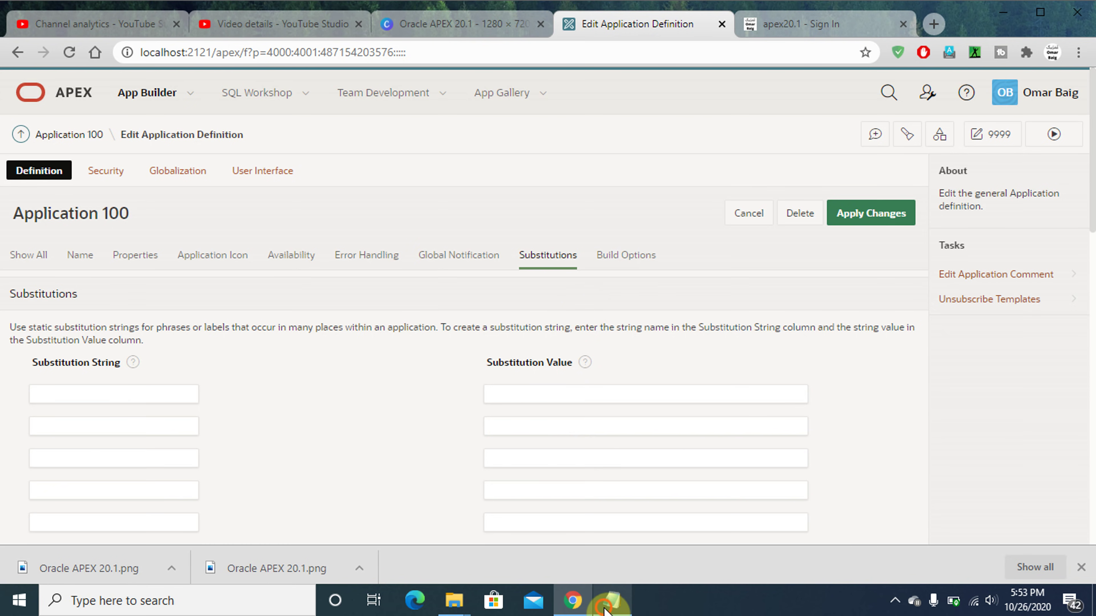
click(607, 610)
click(166, 304)
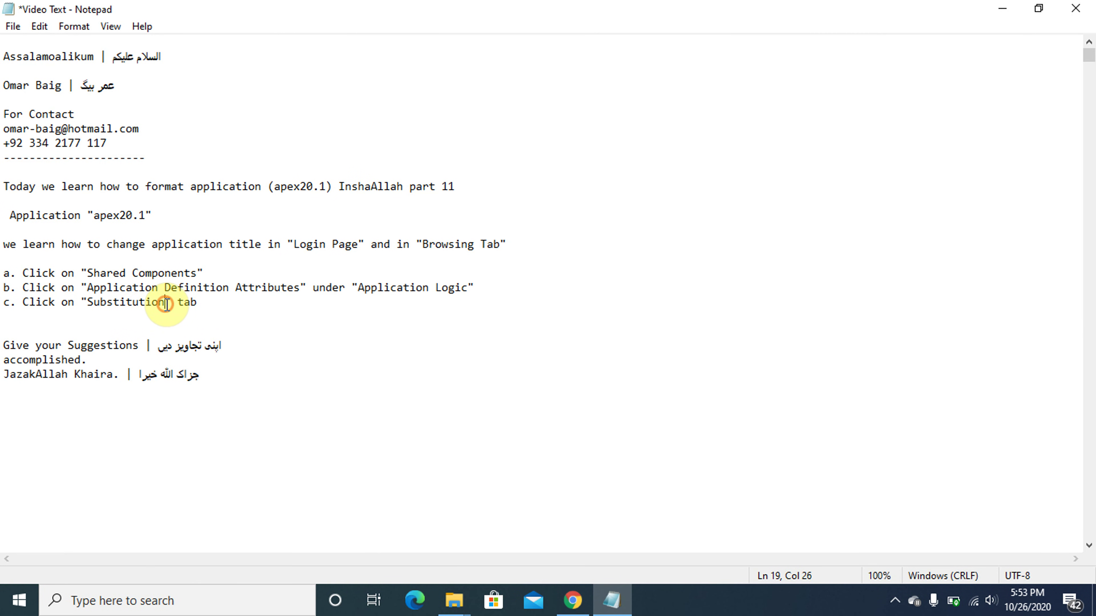
text(s)
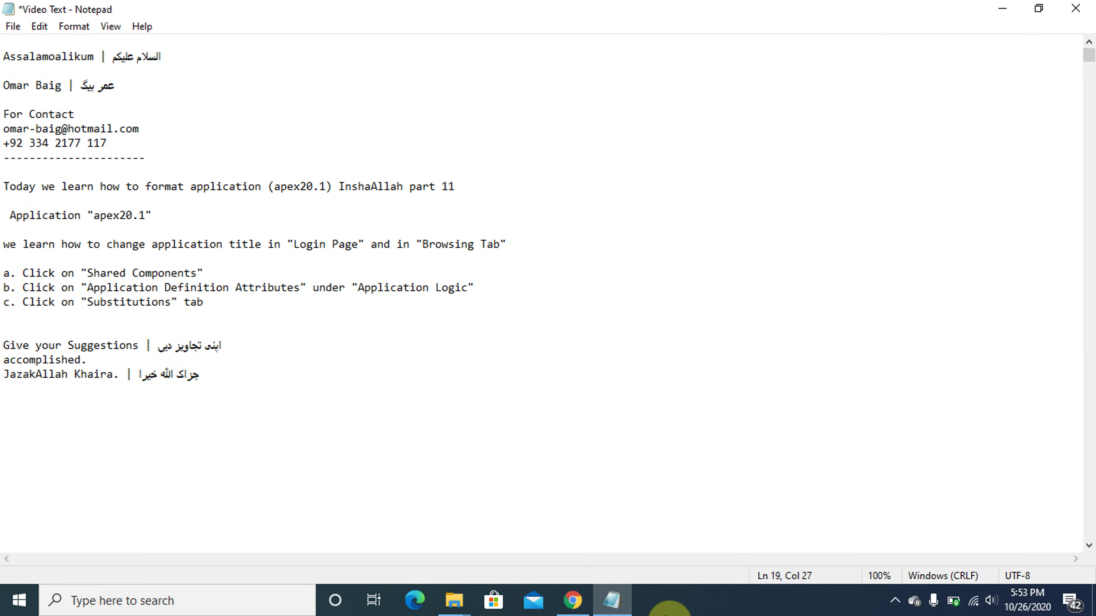
Return to Chrome, show all application definition sections and display only the Substitutions section again
click(610, 600)
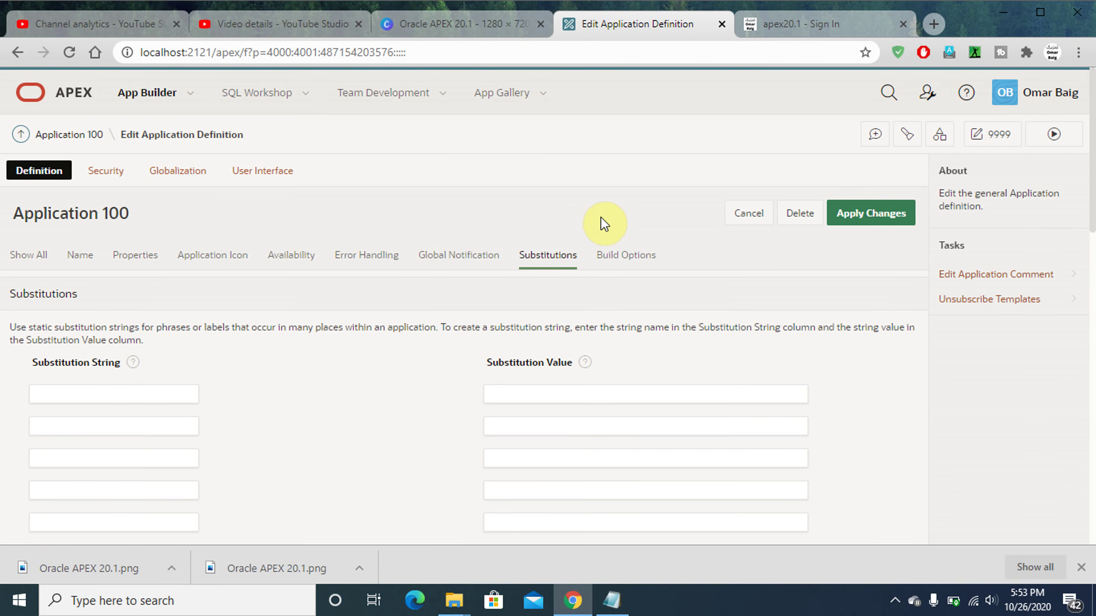
click(30, 255)
click(535, 264)
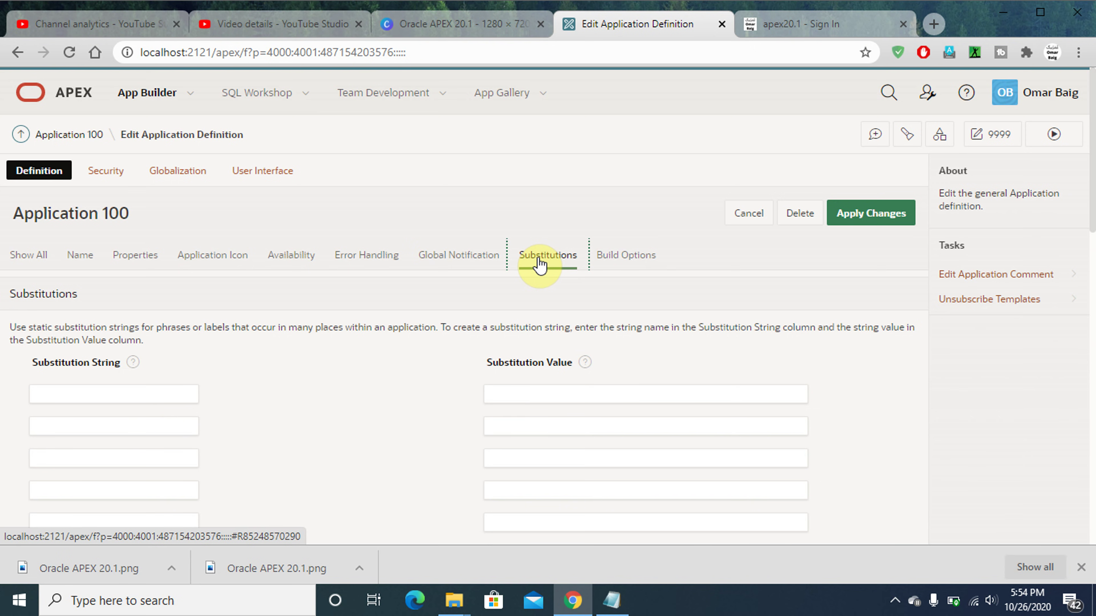
Switch to Notepad and add the instruction d. Define "Substitution String" below instruction c
click(608, 609)
key(Down)
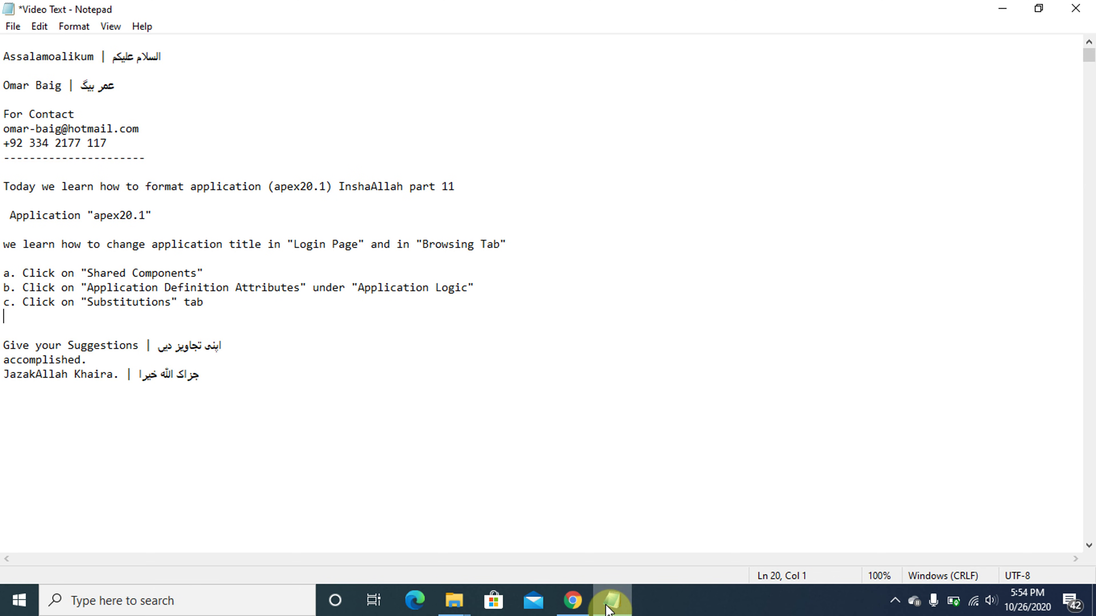
text(d. Defin)
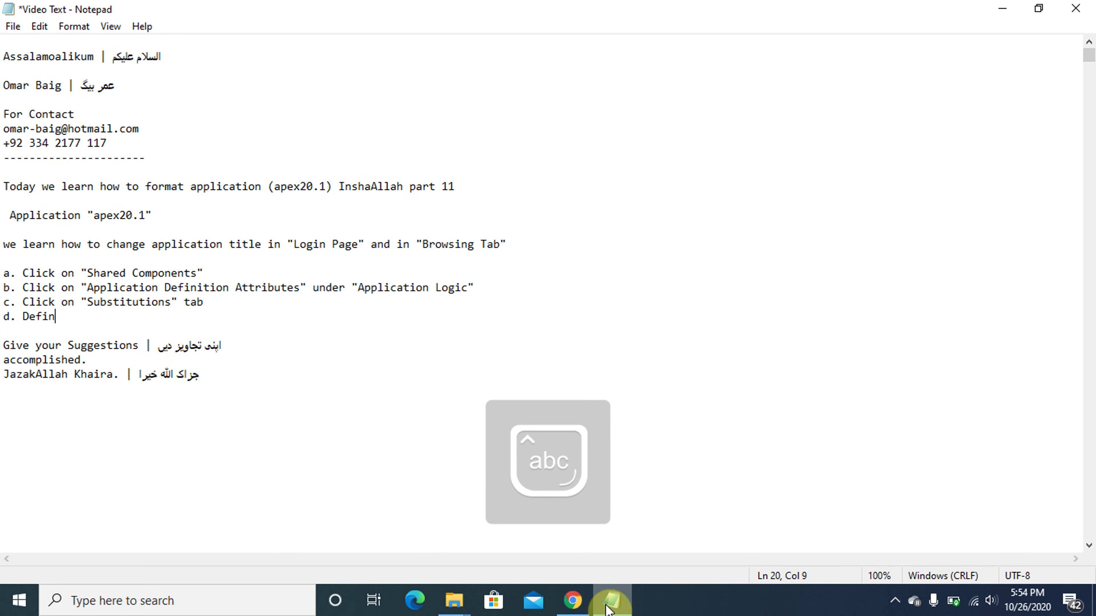
text(e "Subst")
key(Left)
key(Caps_Lock)
text(S)
key(Caps_Lock)
text(ubst)
text(ituti)
text(on)
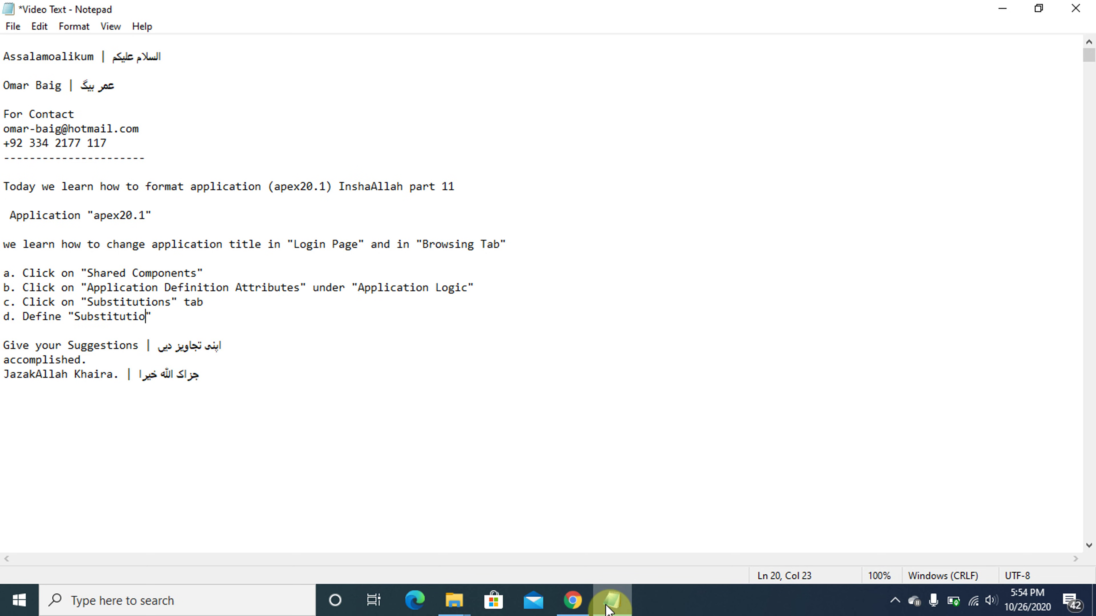
key(Caps_Lock)
text(S)
key(Caps_Lock)
text(tring)
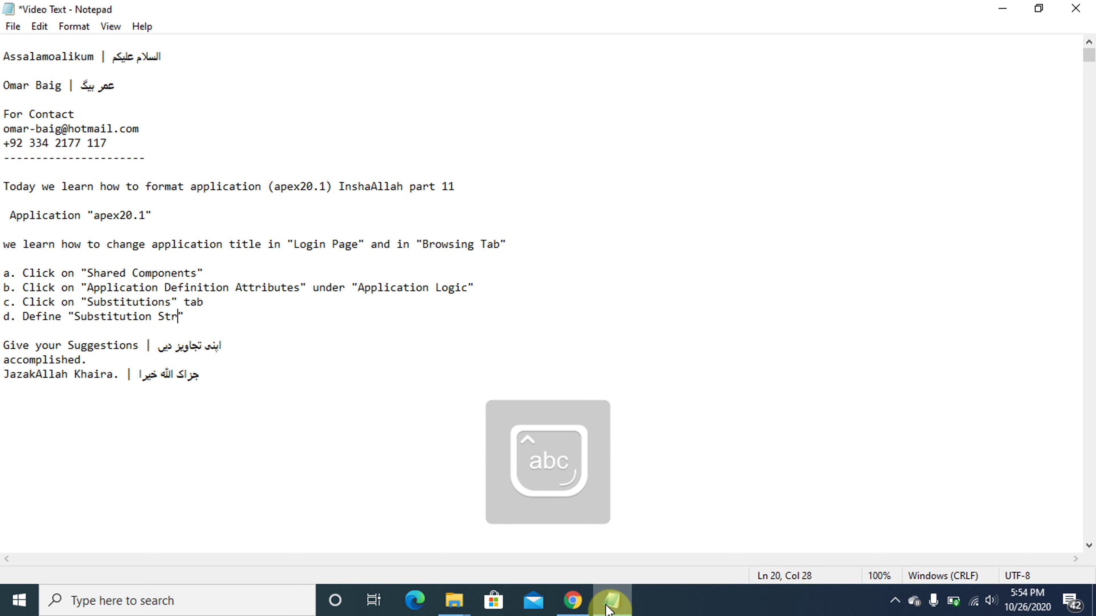
key(Right)
Extend instruction d in Notepad to read: Define "Substitution String" and "Substitution Value"
text(a)
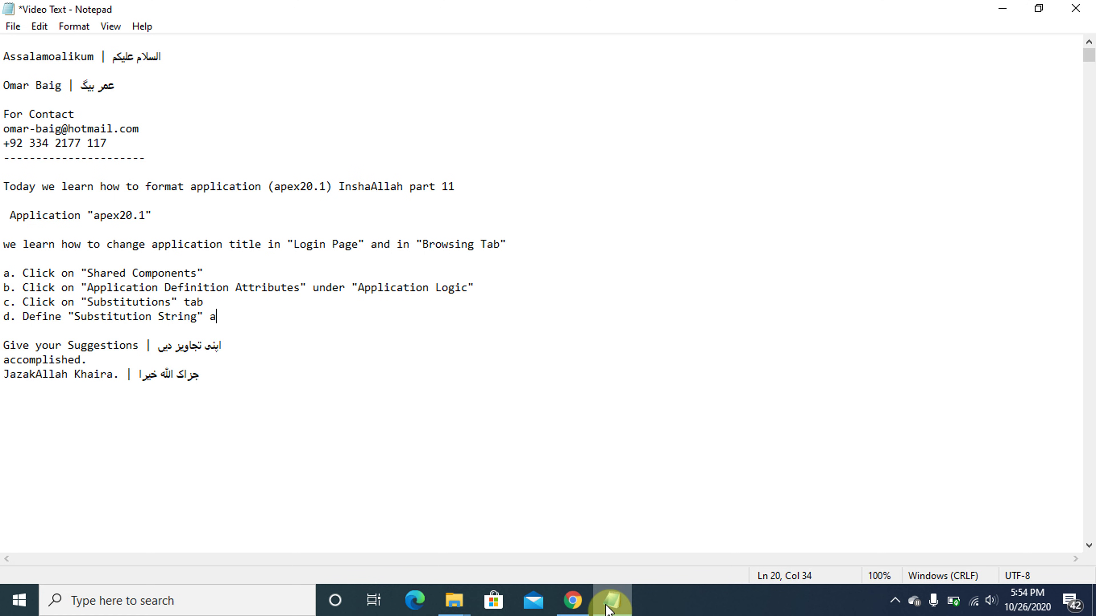
text(nd "")
key(Caps_Lock)
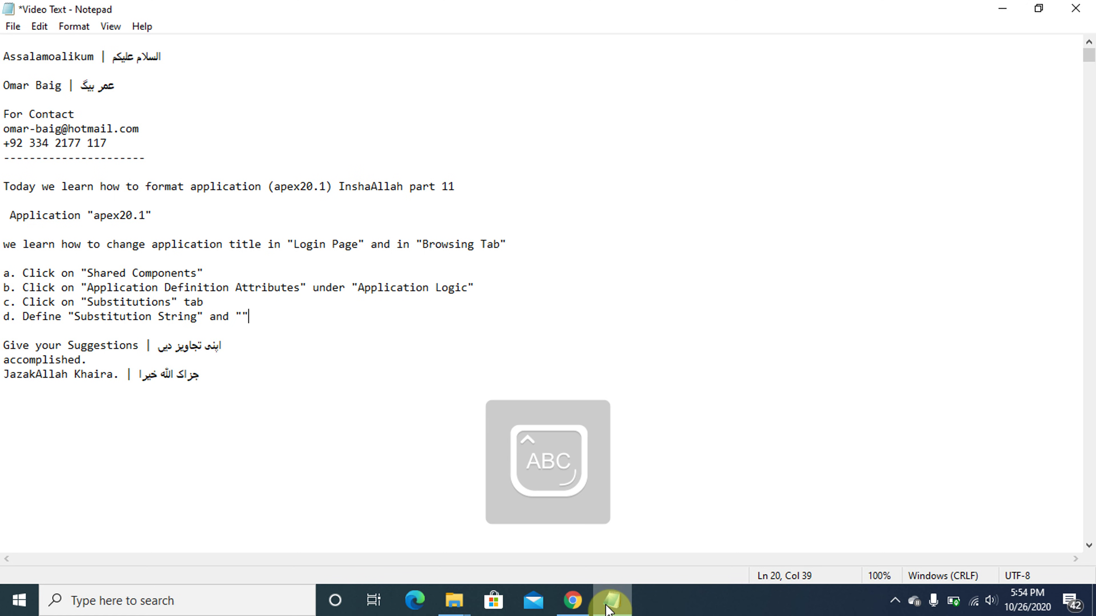
text(S)
key(Caps_Lock)
key(Caps_Lock)
text(U)
key(BackSpace)
key(BackSpace)
text(S)
key(Caps_Lock)
text(ubst)
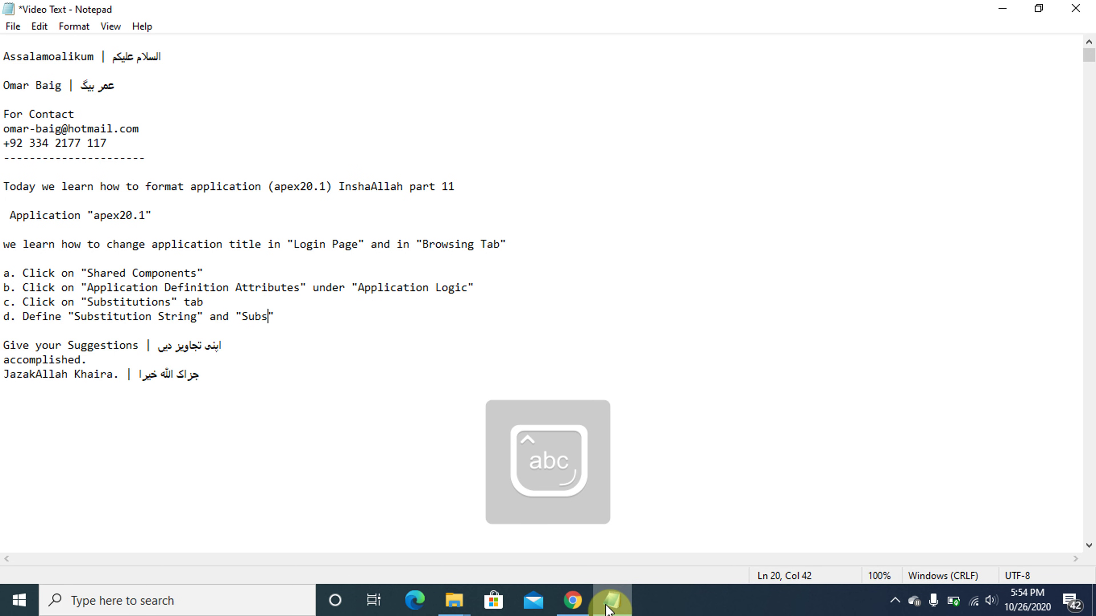
text(ituti)
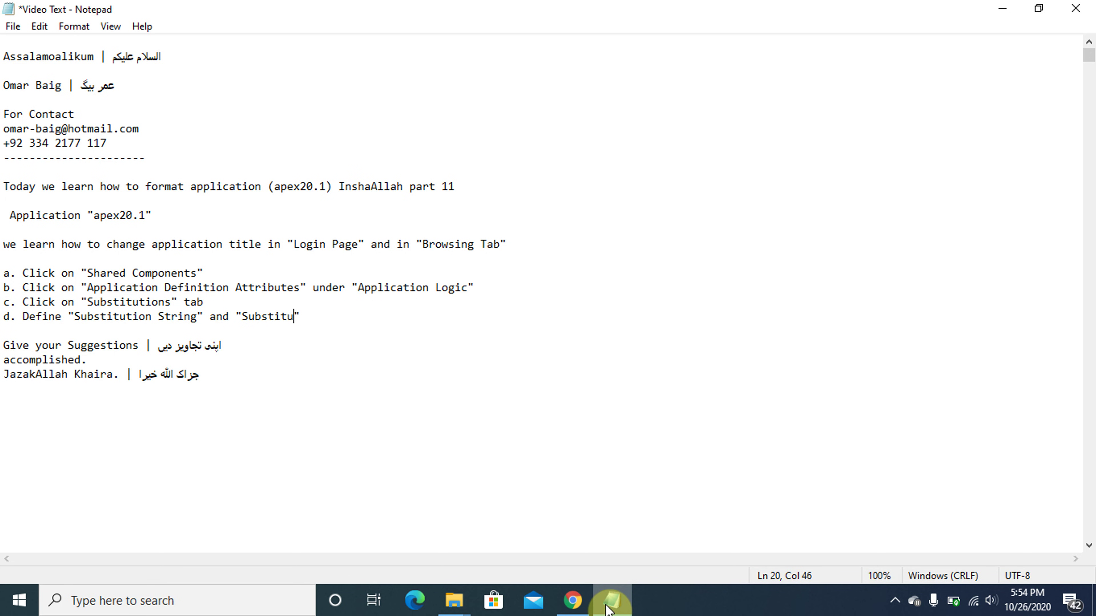
text(on)
key(Caps_Lock)
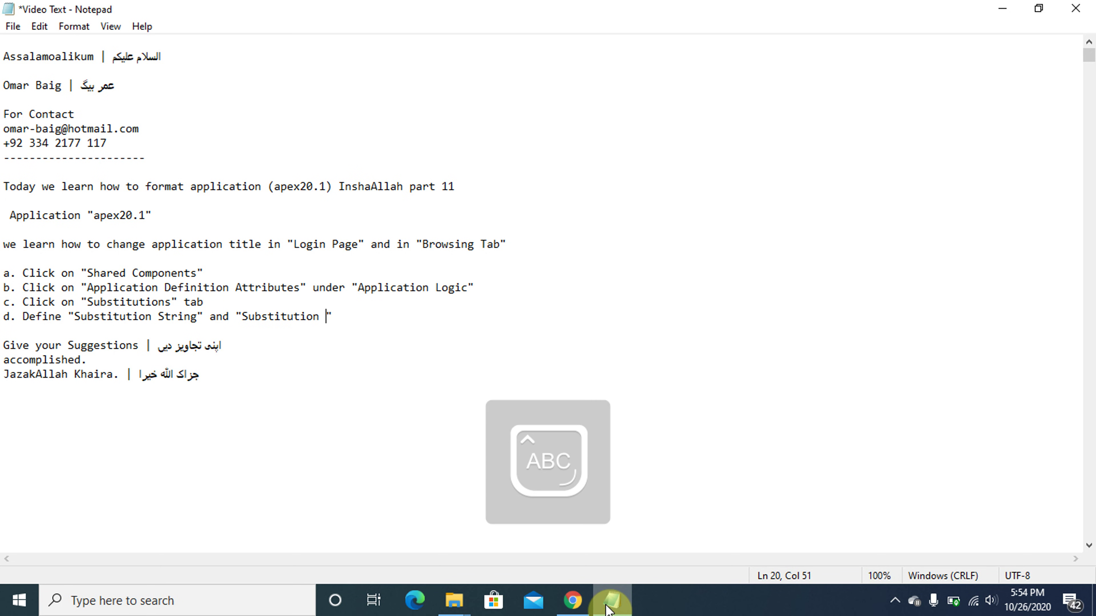
text(V)
key(Caps_Lock)
text(alue)
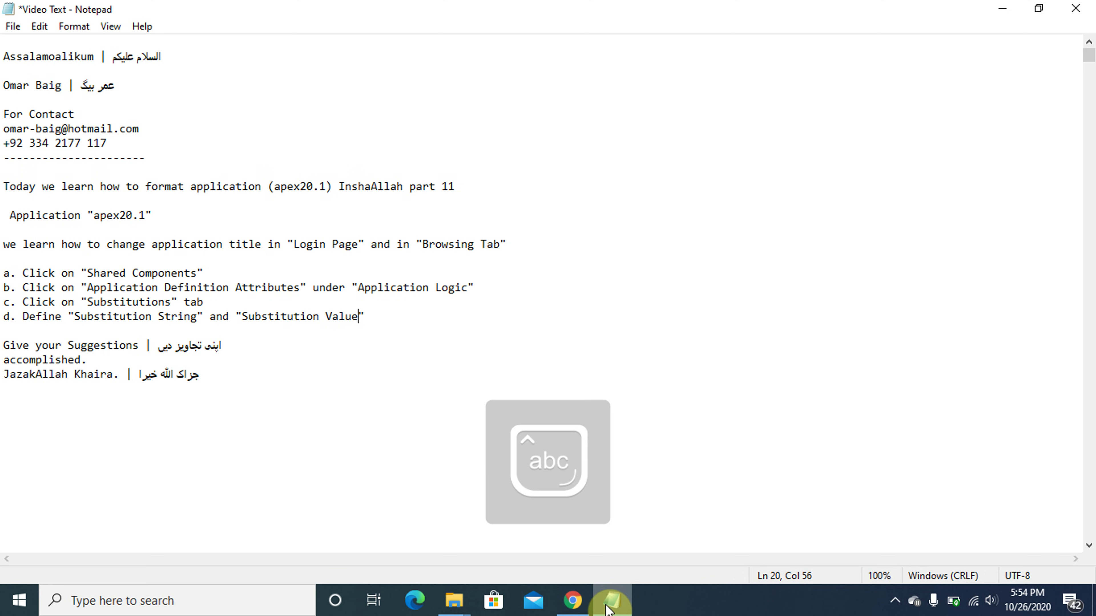
Switch to Chrome and define the first substitution with string APP_NAME and value First Application
click(609, 610)
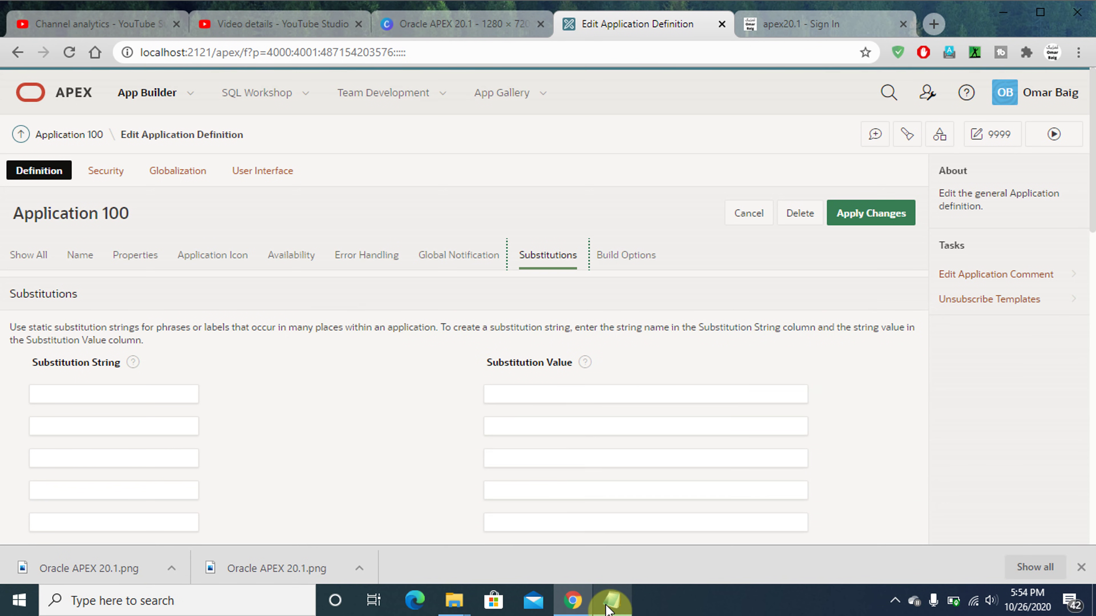
click(150, 393)
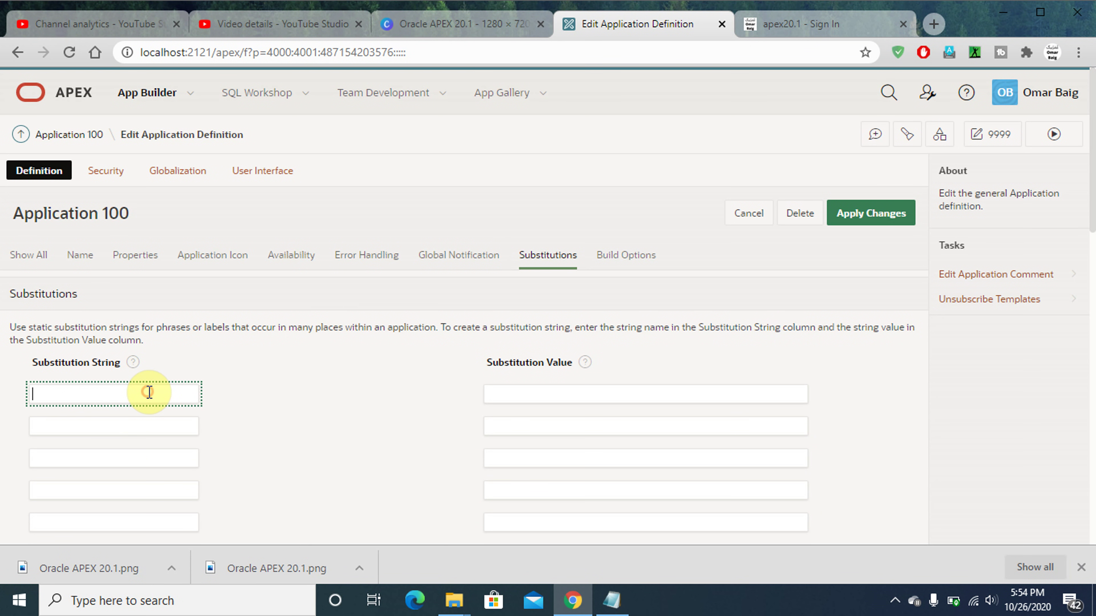
key(Caps_Lock)
text(APP)
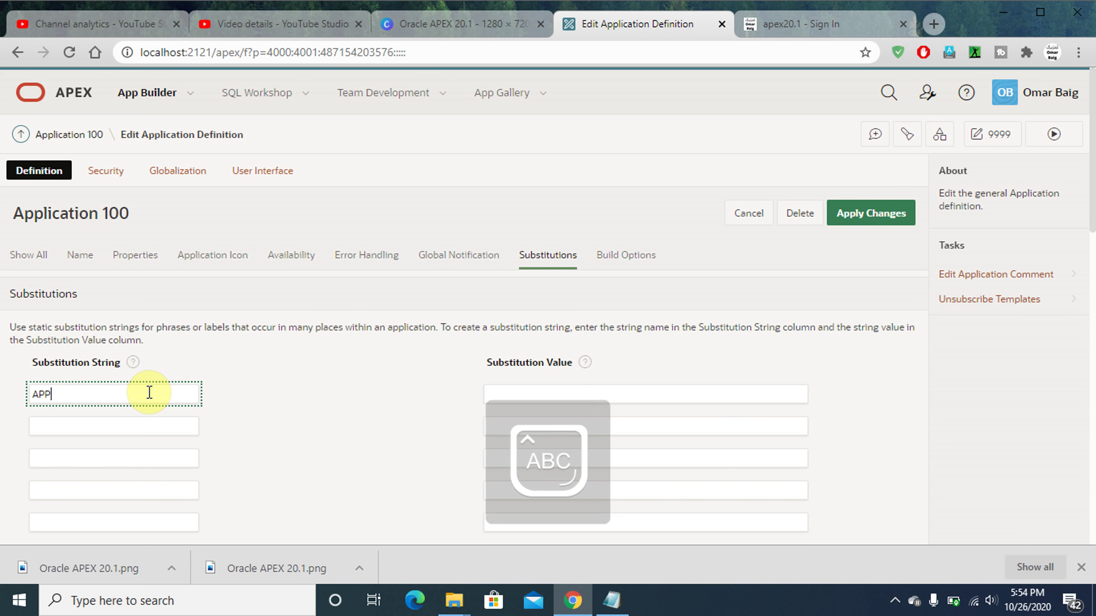
text(_)
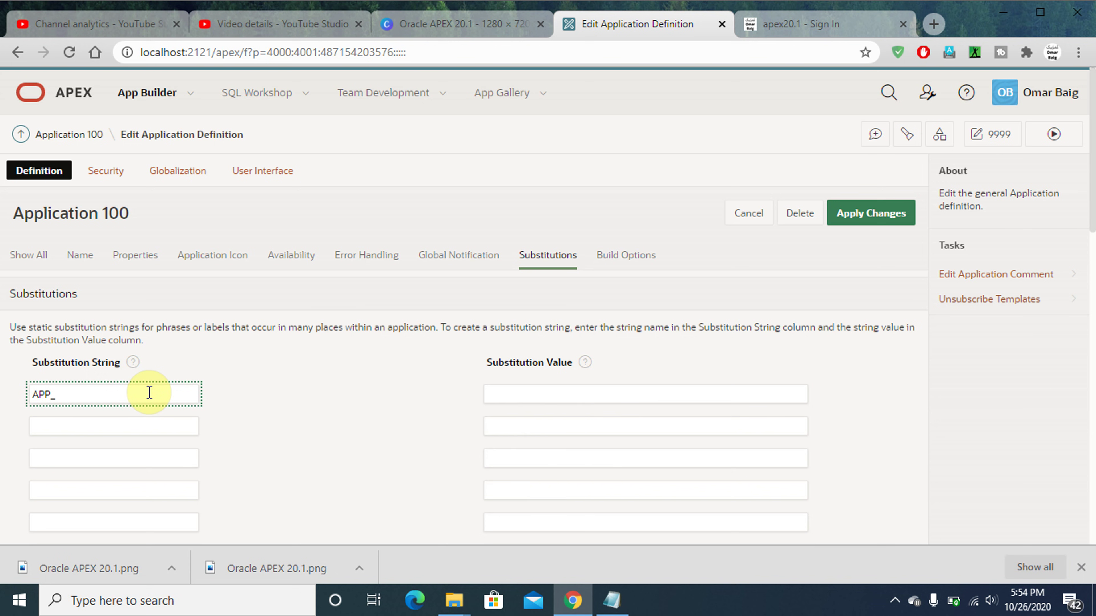
text(NAME)
key(Tab)
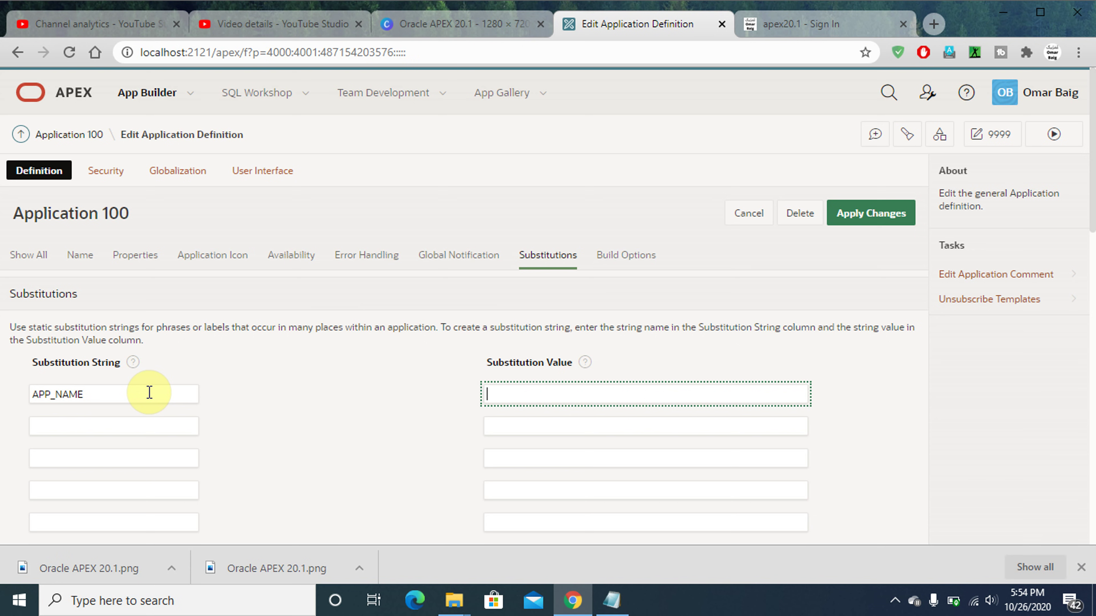
text(First Ap)
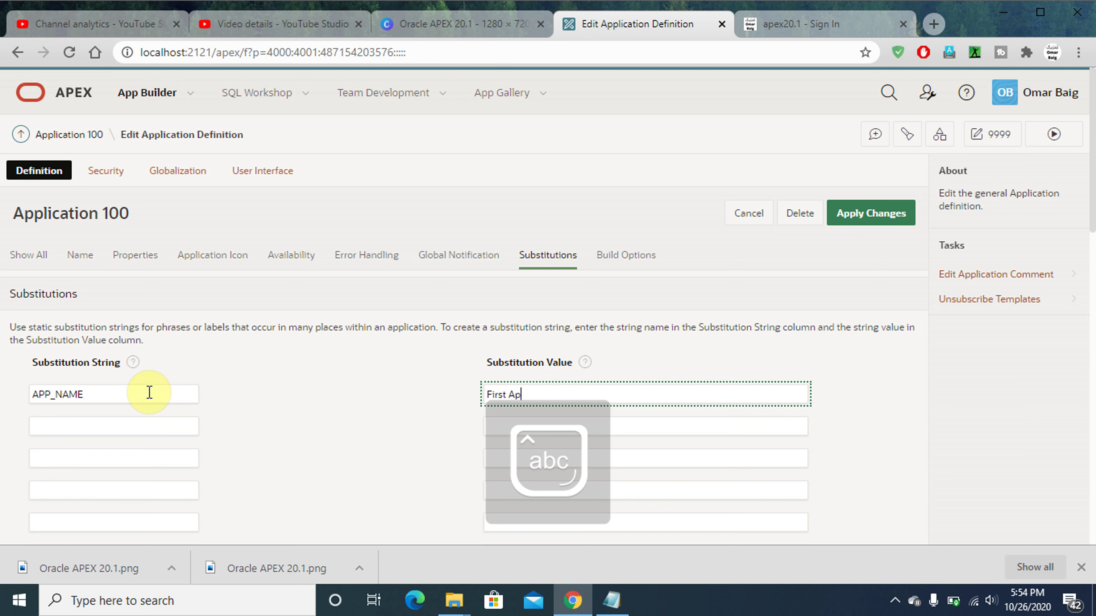
text(plication)
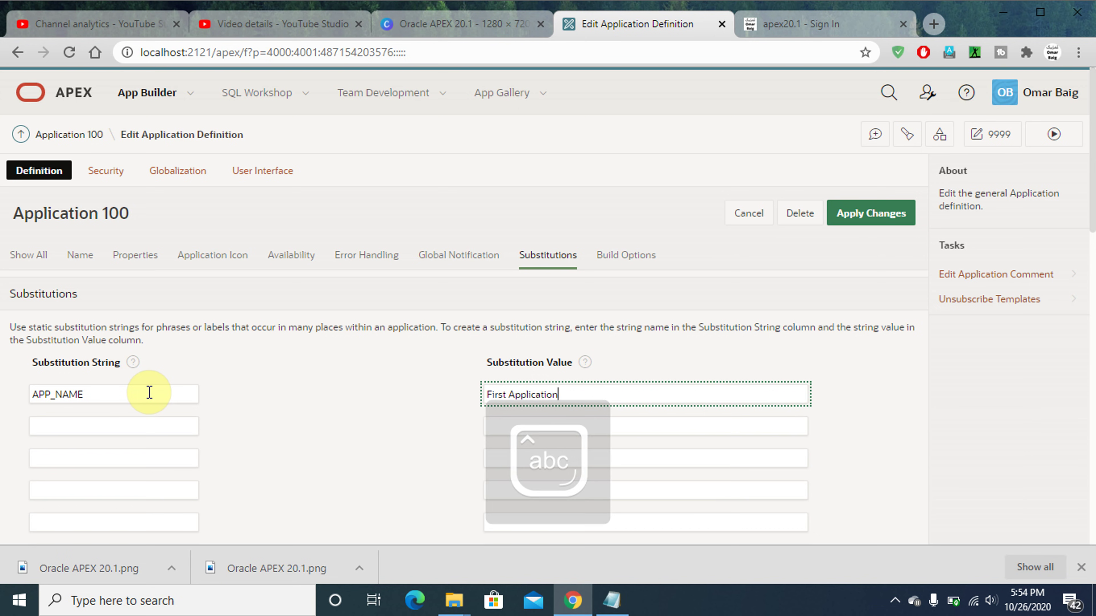
Switch to Notepad and add the instruction e. Hit "Apply Changes" button below instruction d
click(610, 604)
key(Return)
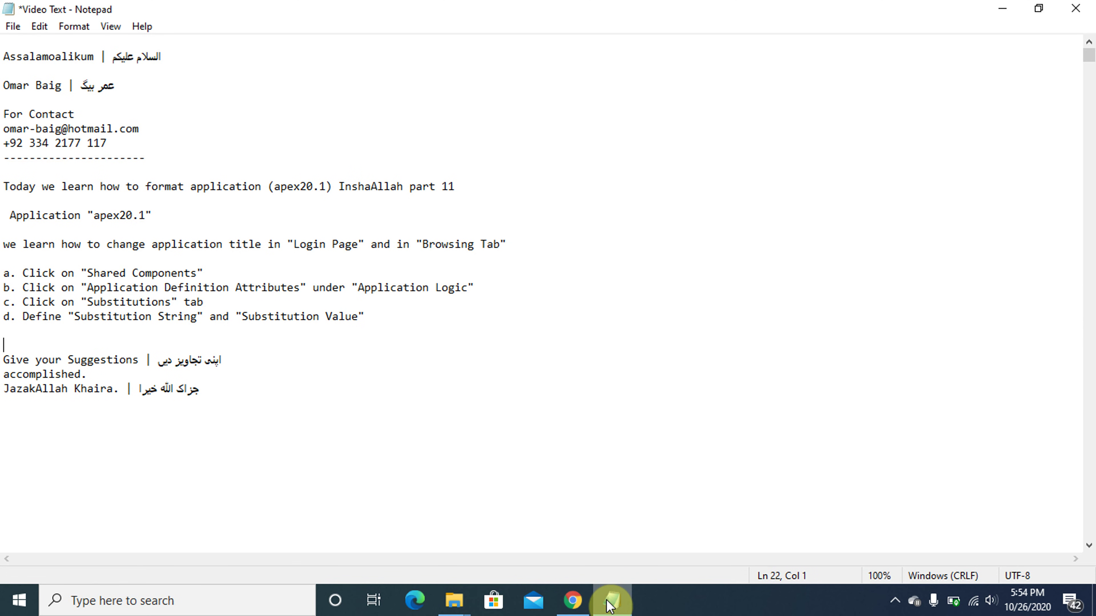
key(Return)
key(Up)
text(e)
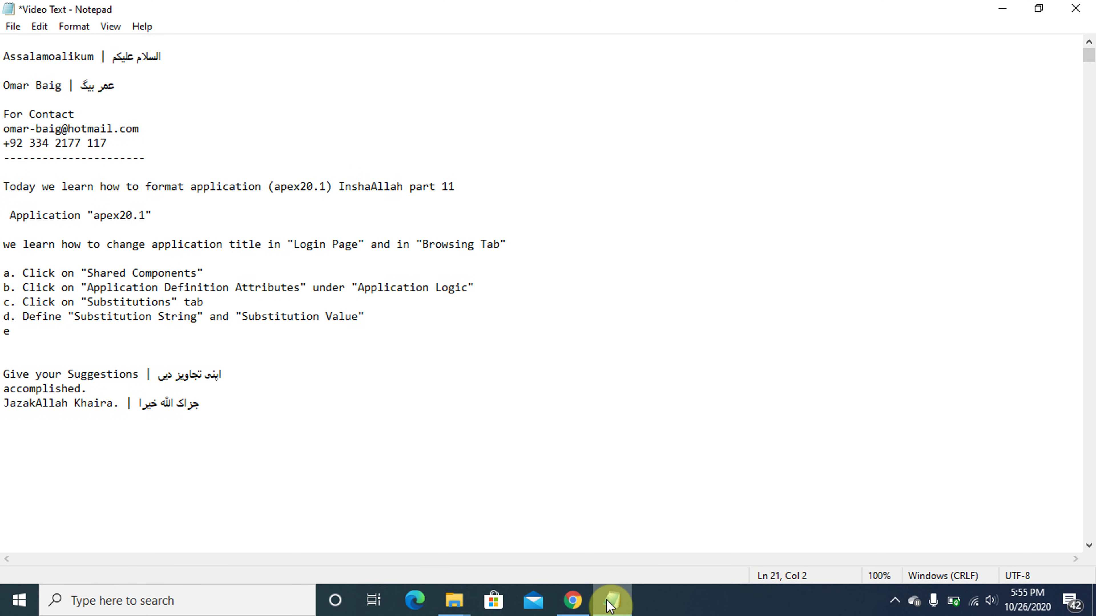
text(. Hit )
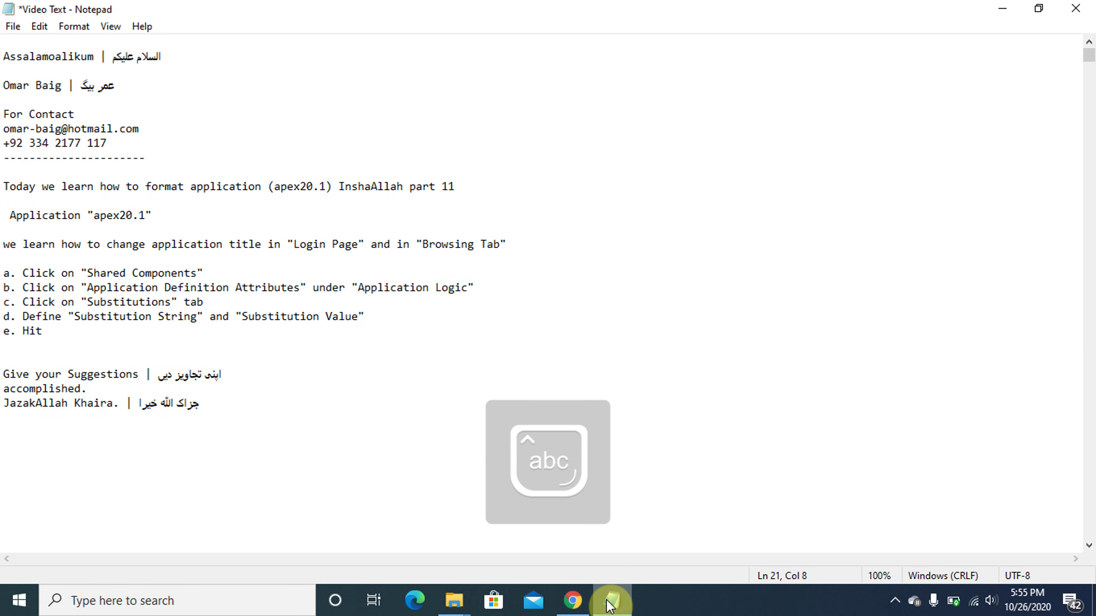
text("Apply")
key(Left)
key(Caps_Lock)
text(A)
key(Caps_Lock)
text(pply)
key(Caps_Lock)
text(C)
key(Caps_Lock)
text(hanges)
key(Right)
text(b)
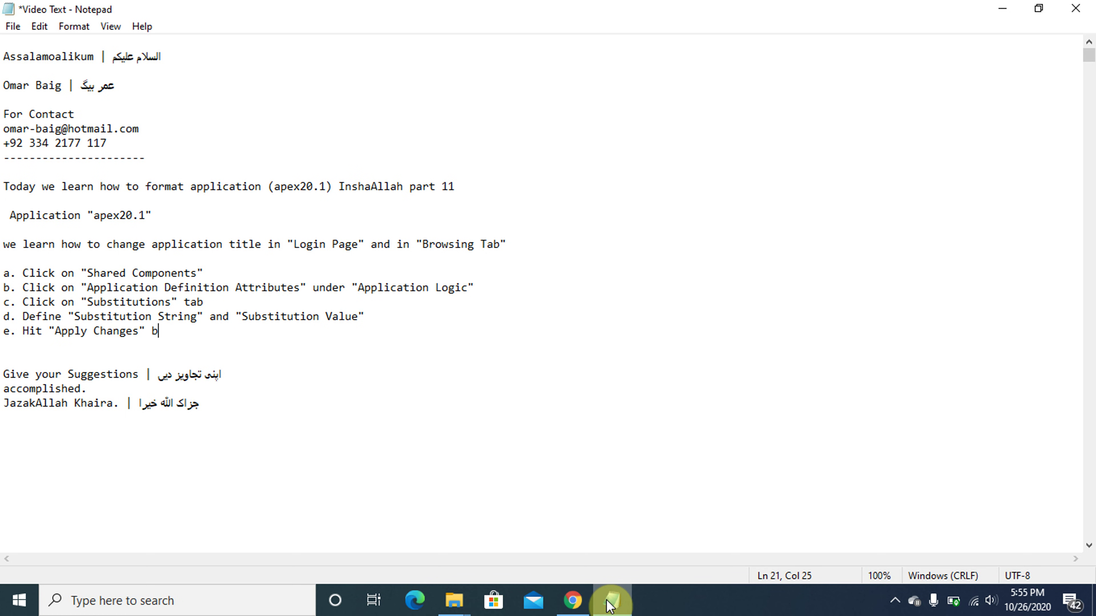
text(ytt)
key(BackSpace)
text(utt)
key(Down)
key(Up)
text(on)
Return to Chrome, apply the application definition changes and open page 9999 for editing
click(610, 601)
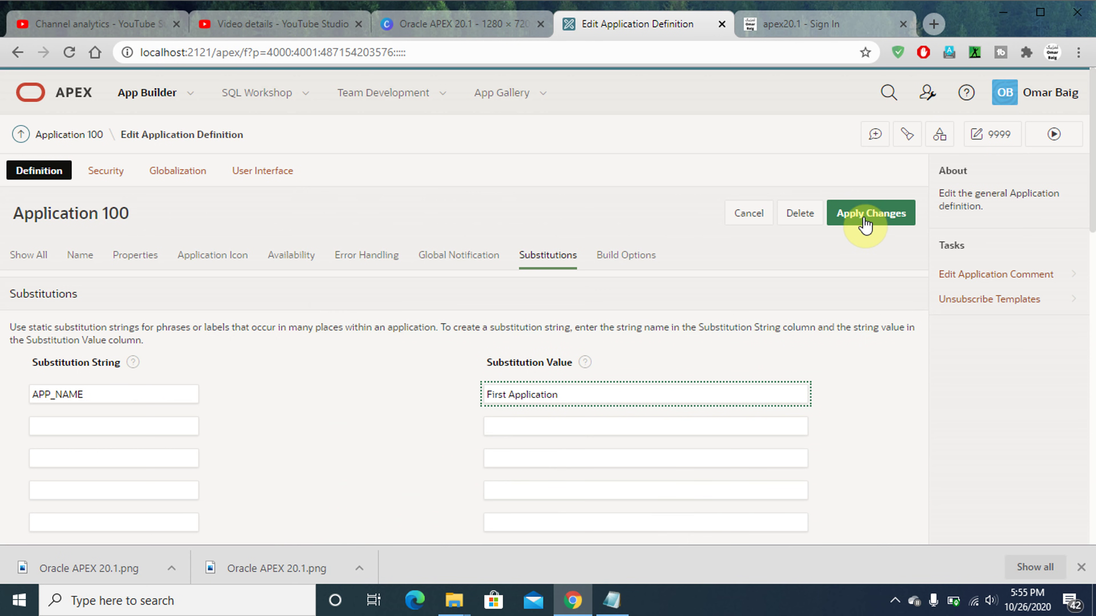
click(863, 212)
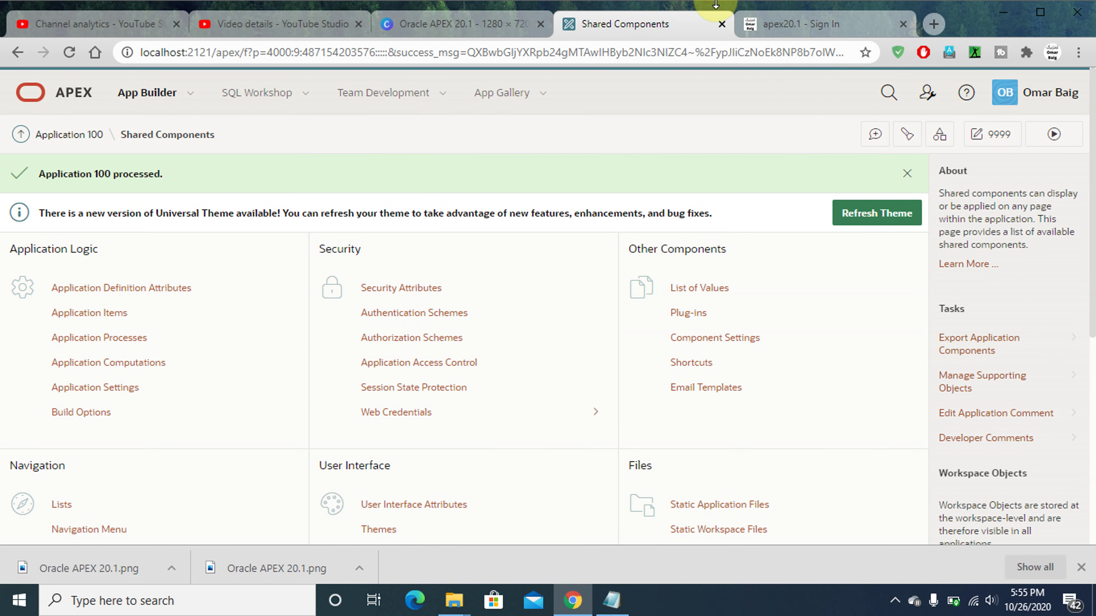
click(980, 137)
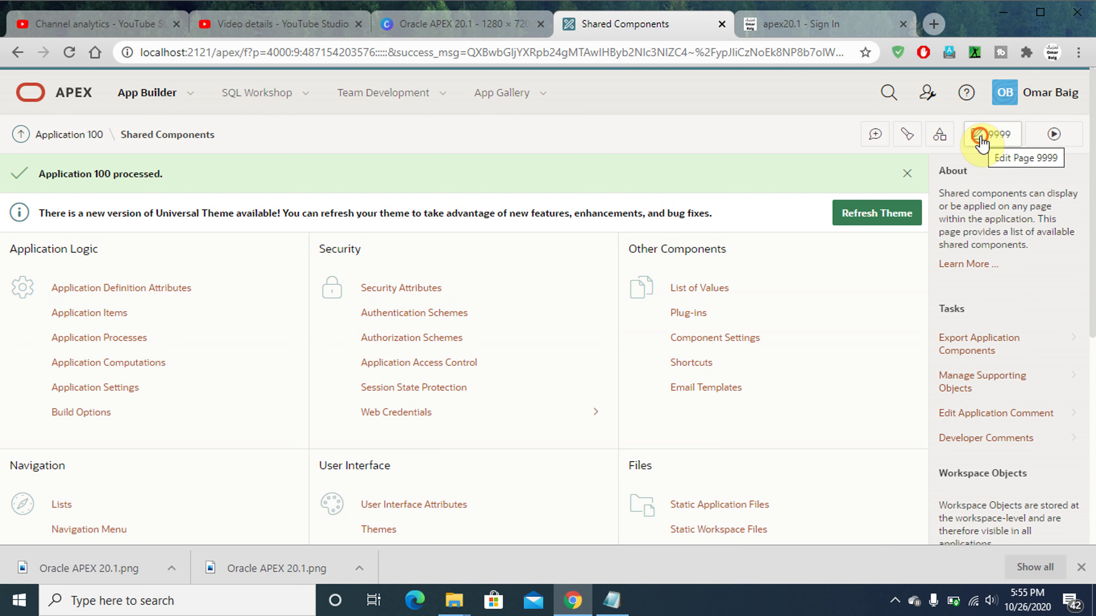
Switch to Notepad and add the instruction f. Come to page # 9999 below instruction e
click(610, 602)
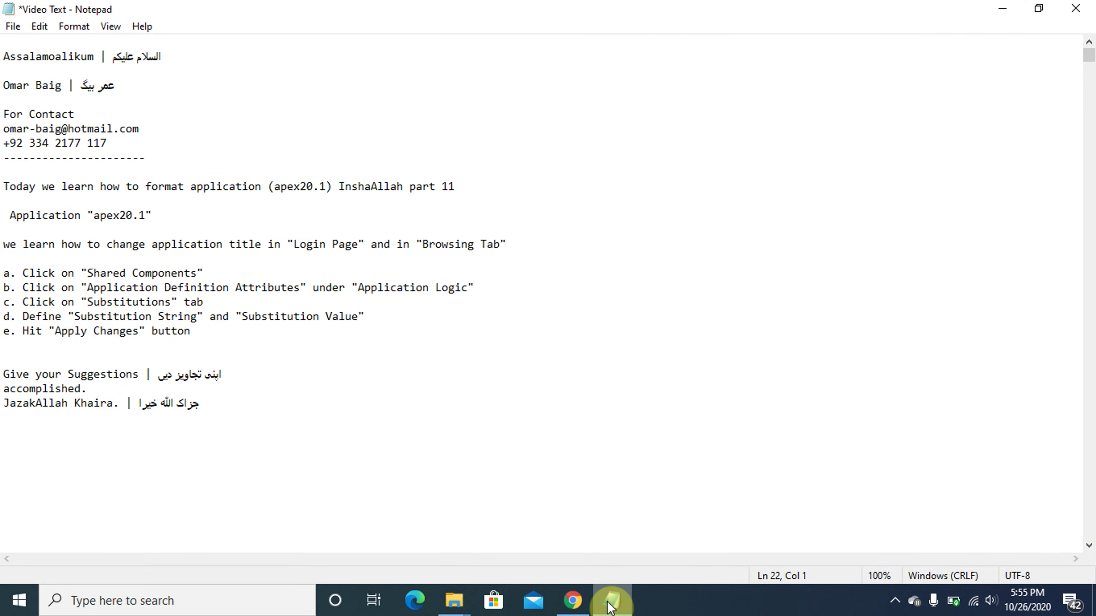
key(Caps_Lock)
key(Caps_Lock)
text(f.)
key(Caps_Lock)
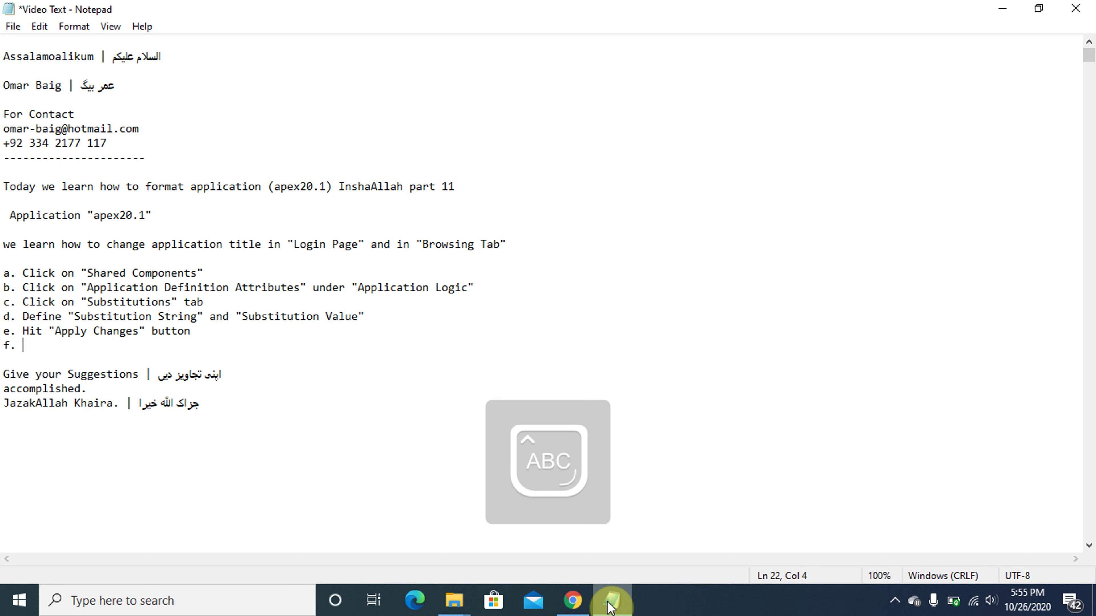
text(C)
key(Caps_Lock)
text(ome)
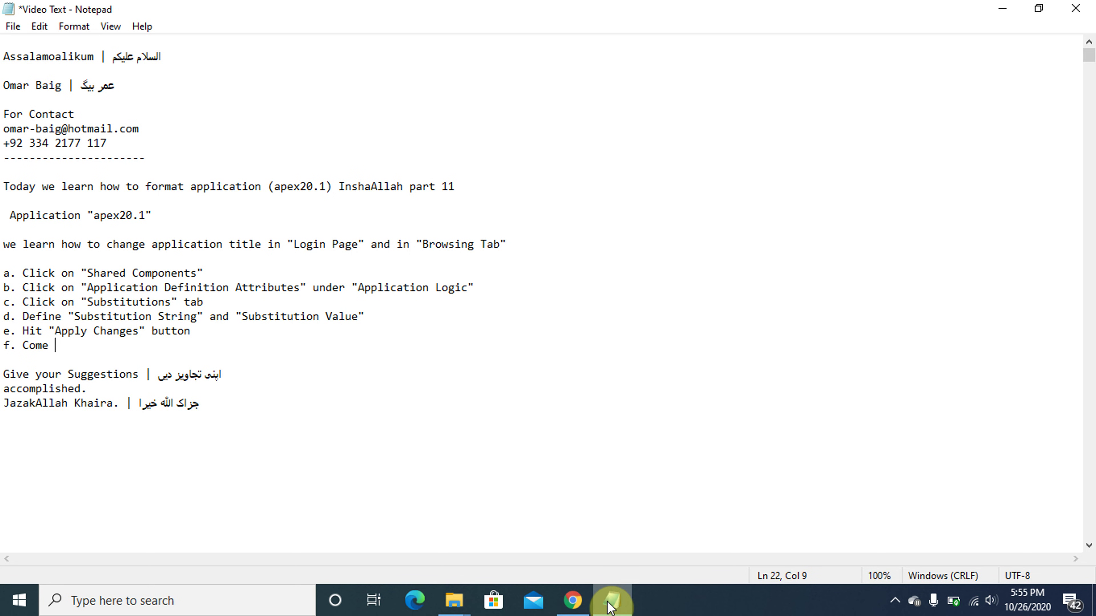
text( to page # 9999)
Check page 9999 in Chrome's Page Designer and start instruction g in Notepad with the word Click
click(610, 602)
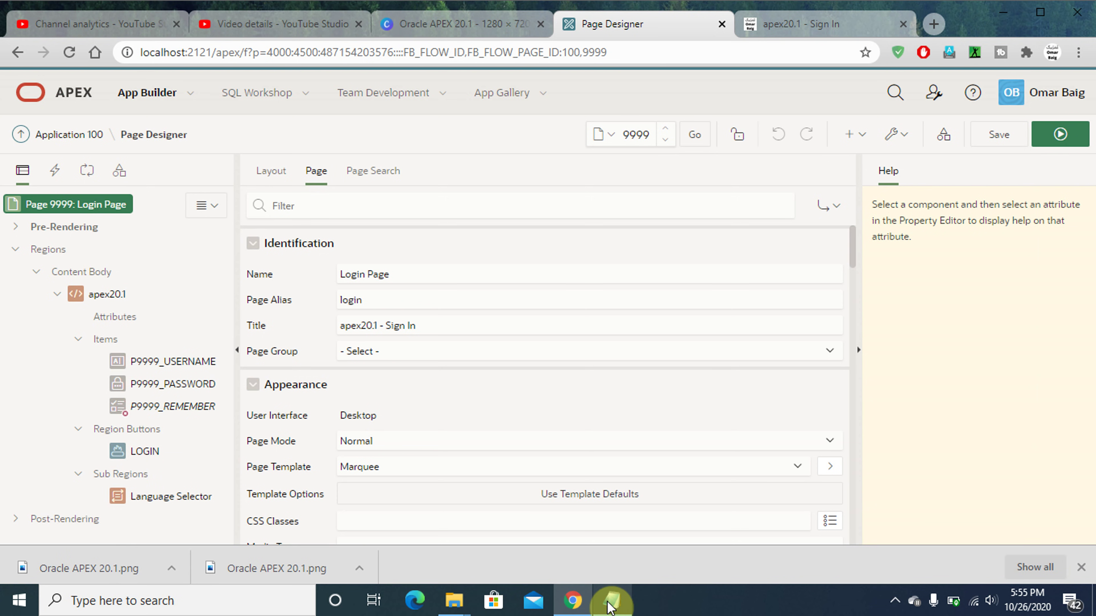
click(610, 602)
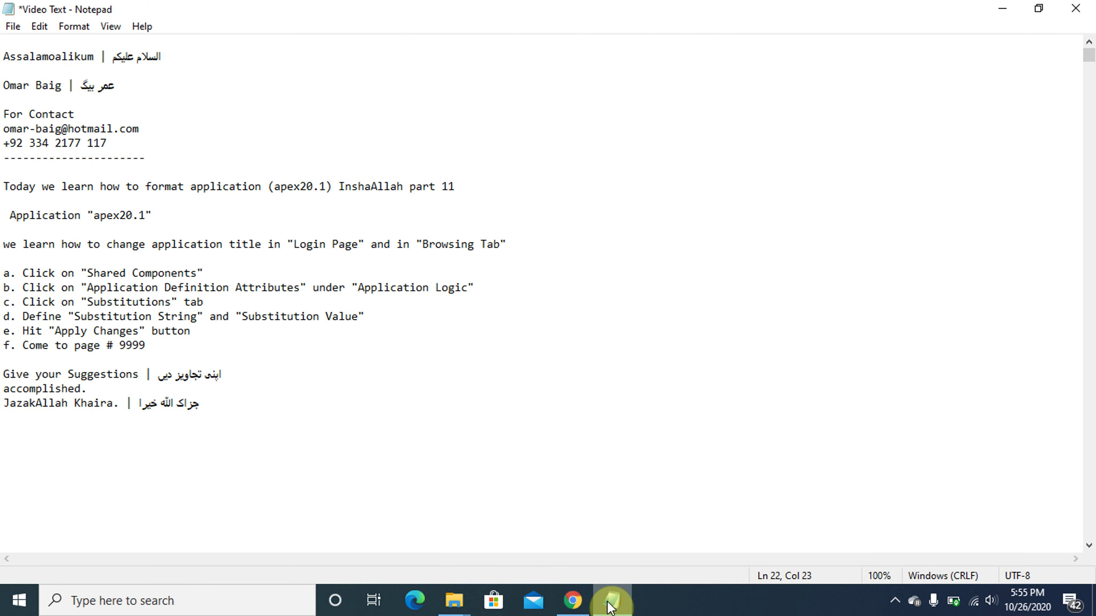
click(610, 602)
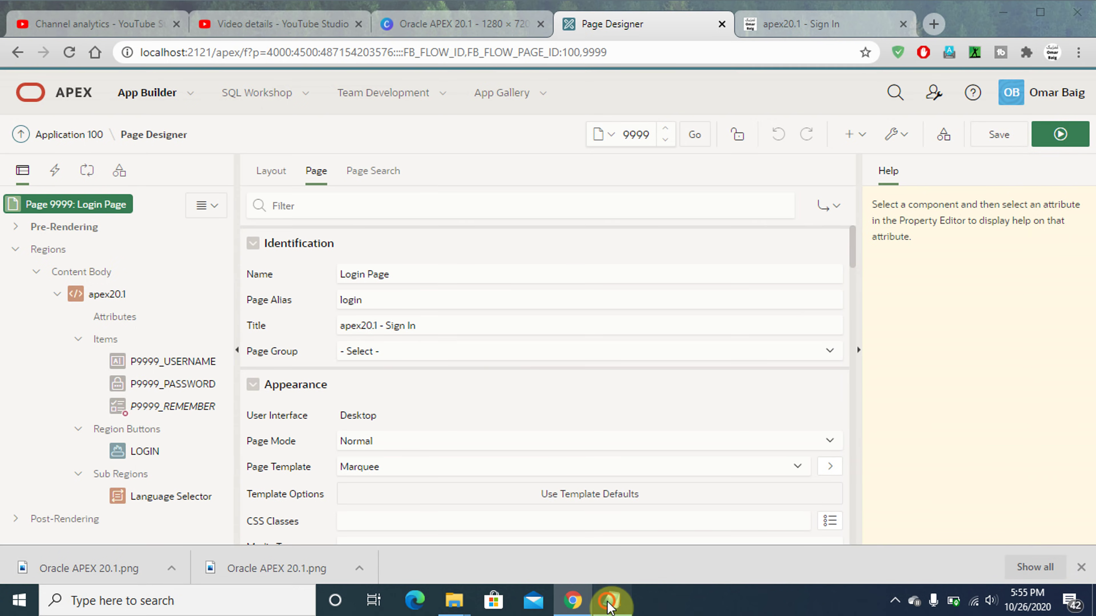
click(610, 602)
key(Return)
key(Return)
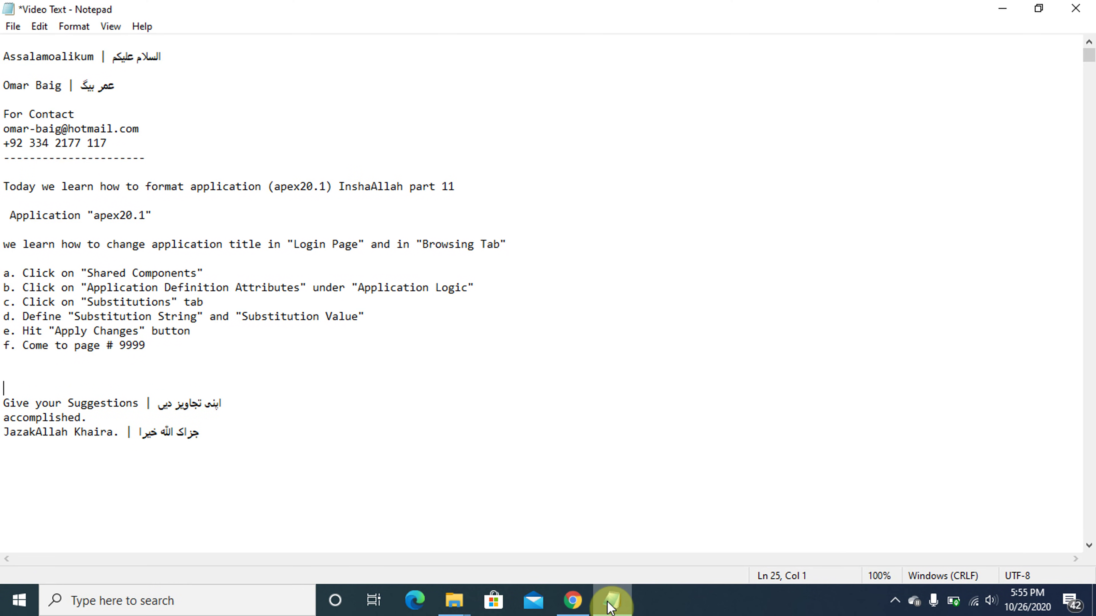
key(Up)
text(g. Clic)
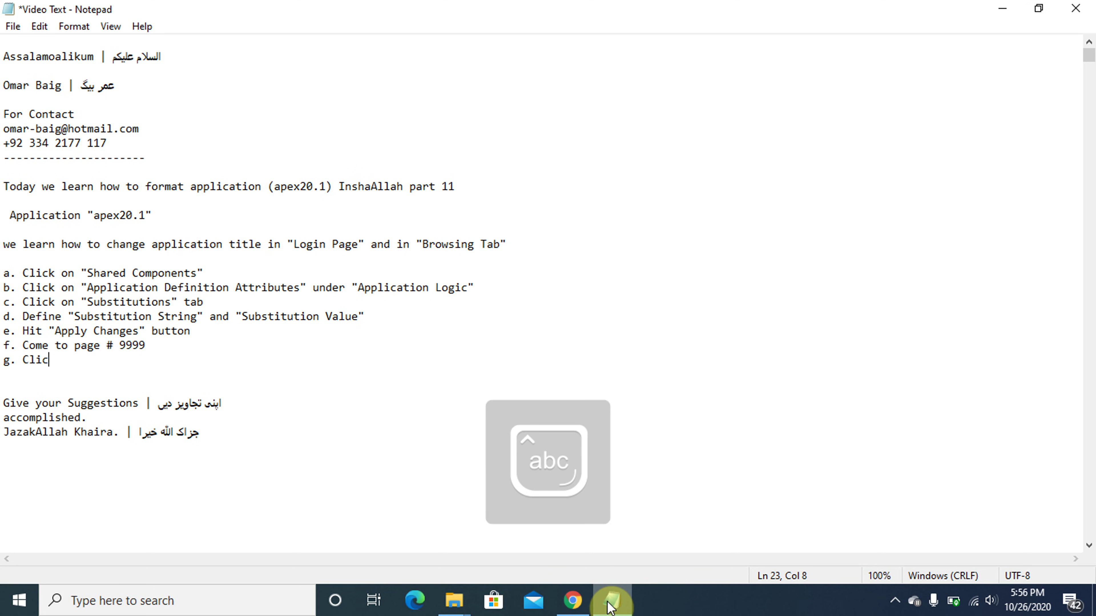
text(k)
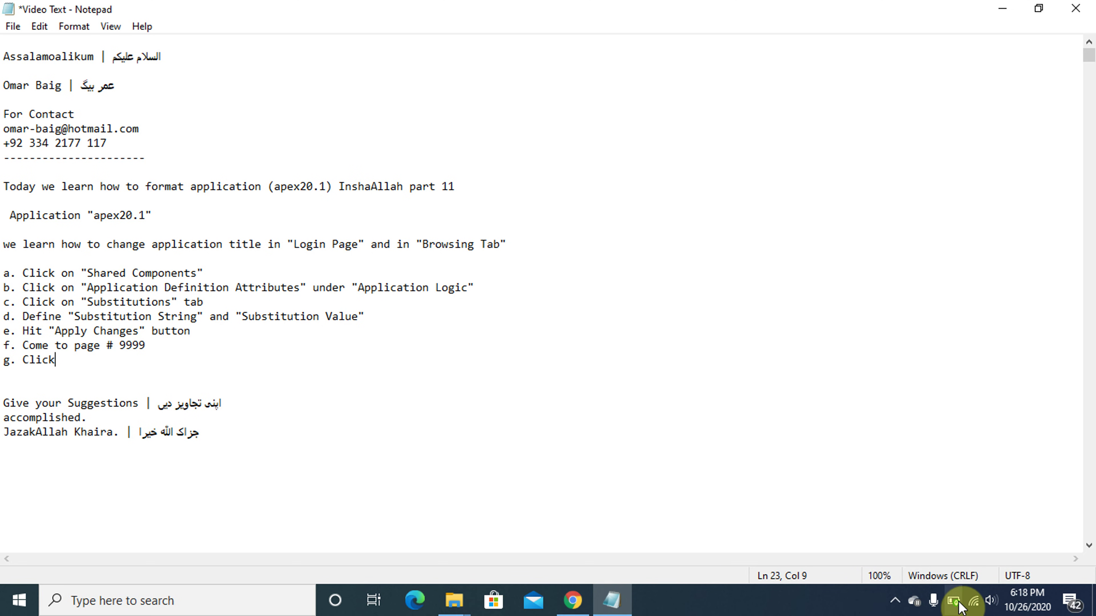
Set the Windows power mode on battery to Better battery and return to Notepad
click(960, 606)
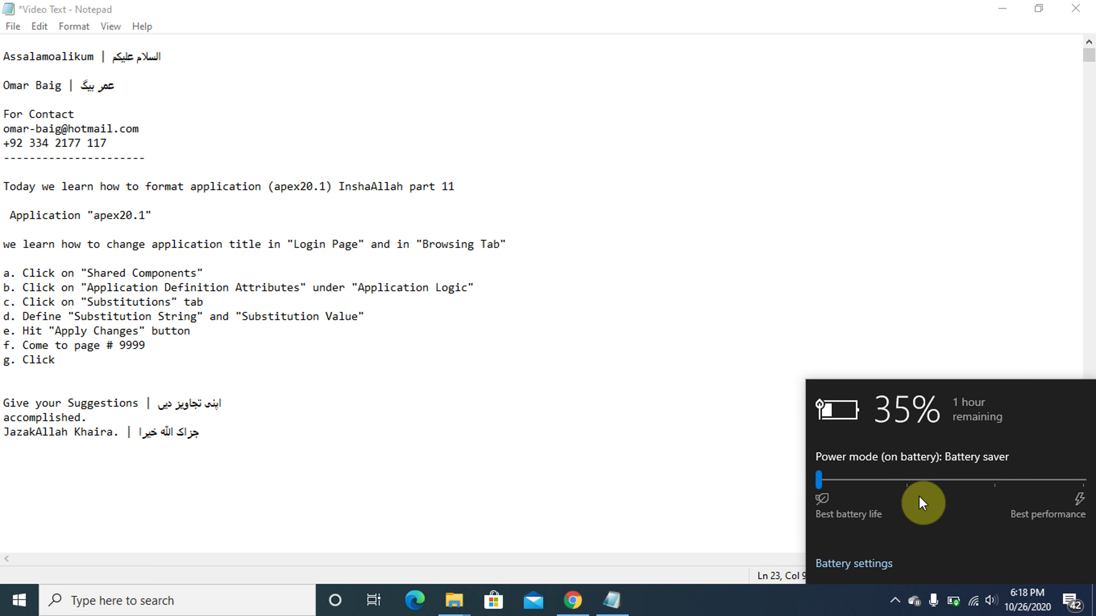
click(910, 480)
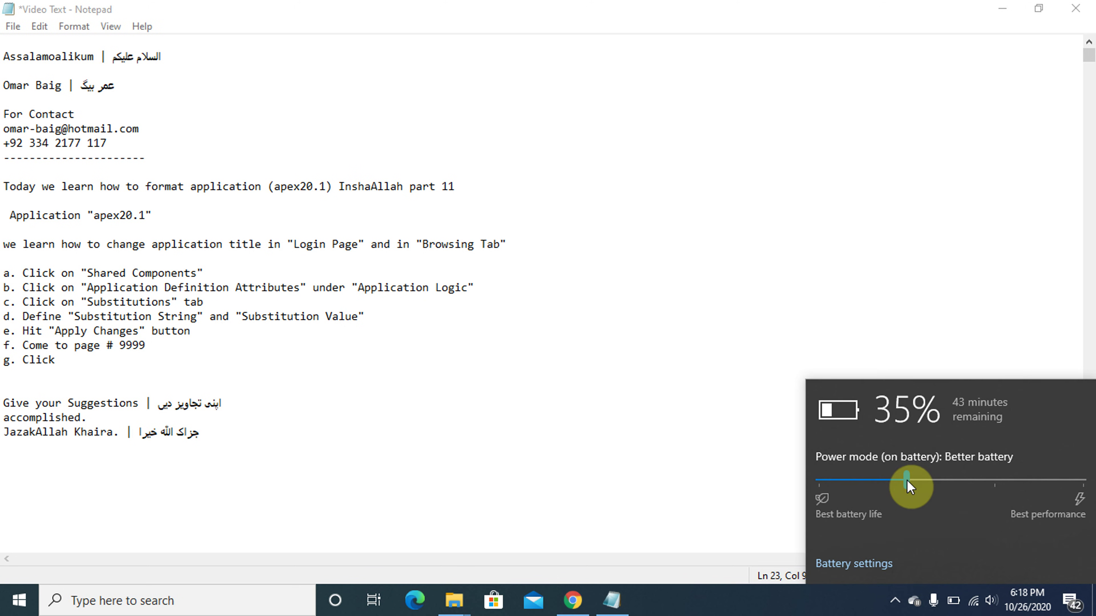
click(615, 610)
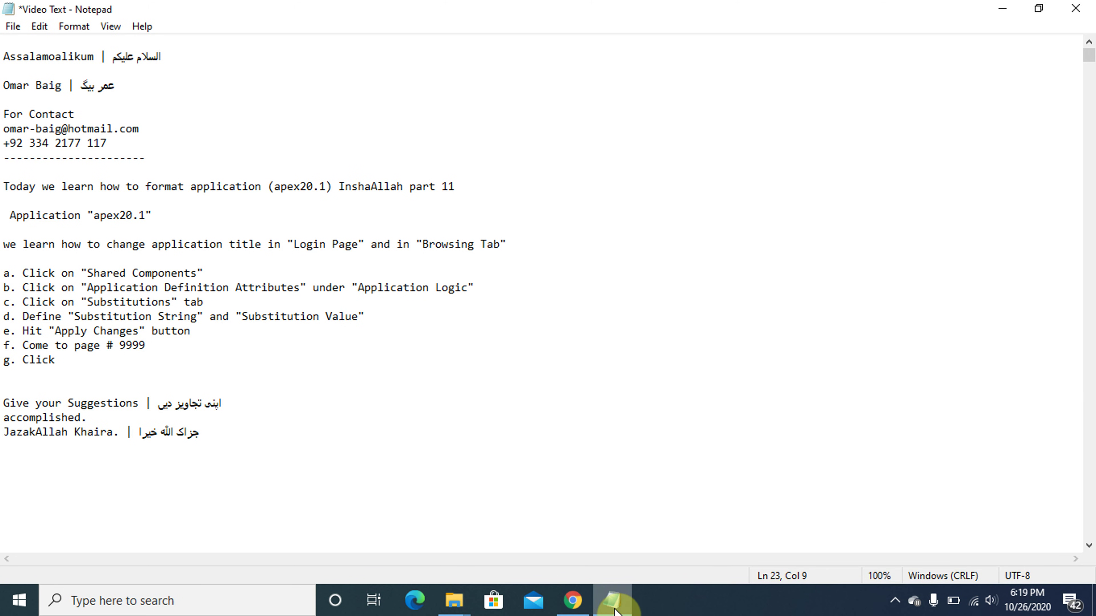
Glance at page 9999 in Chrome, return to Notepad and extend instruction g to read Click on "Page"
click(615, 609)
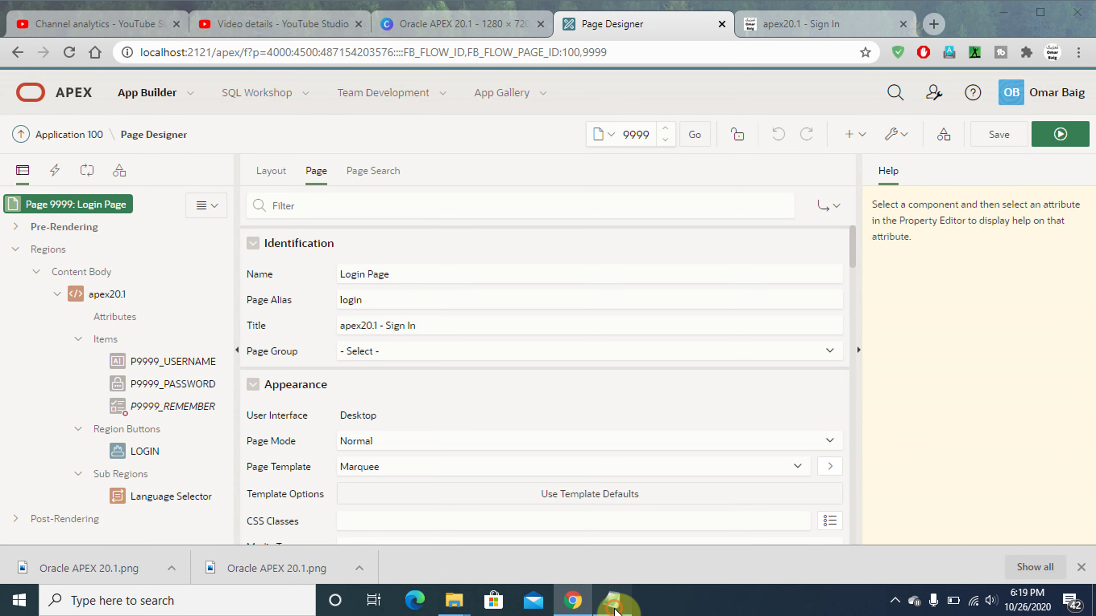
click(614, 610)
text(o)
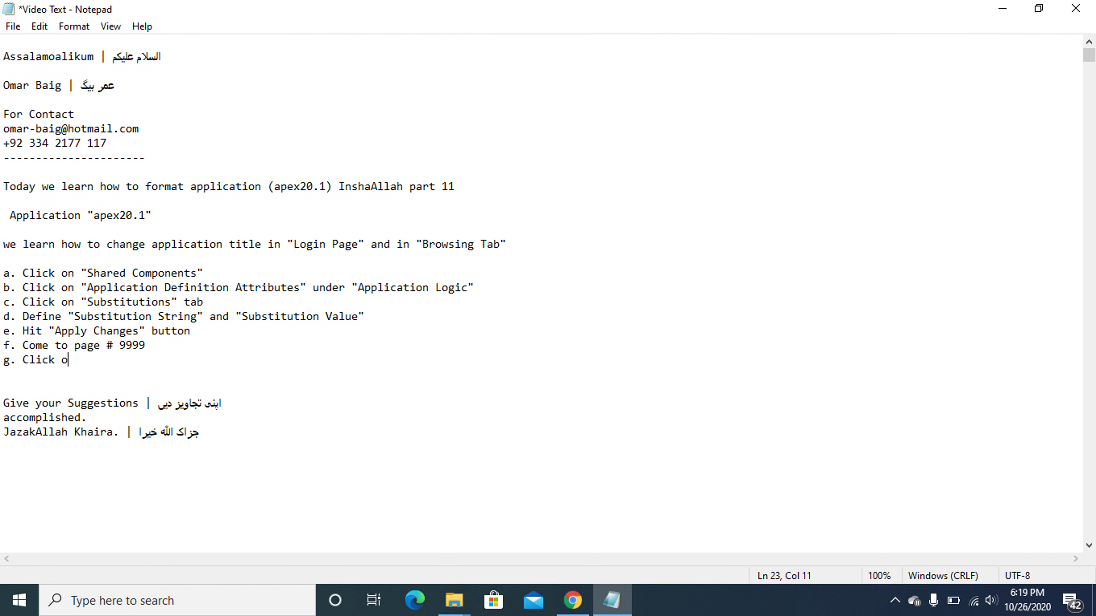
text(n "Page")
key(Left)
key(Caps_Lock)
text(P)
key(Caps_Lock)
text(age)
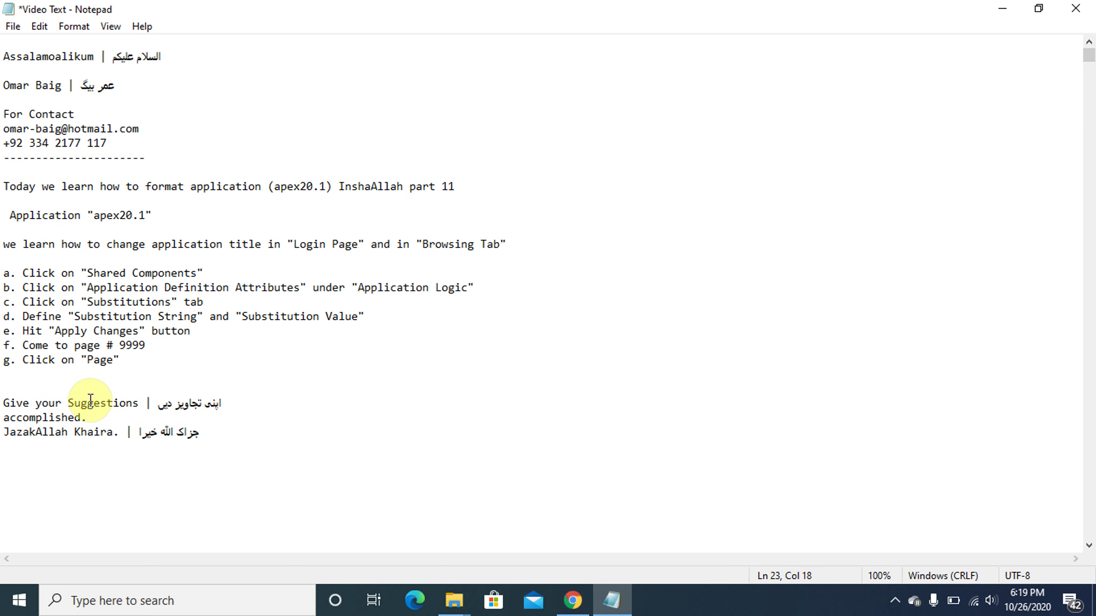
Complete the quoted text in instruction g as "Page 9999: Login Page", checking the page's name in Chrome
text(999)
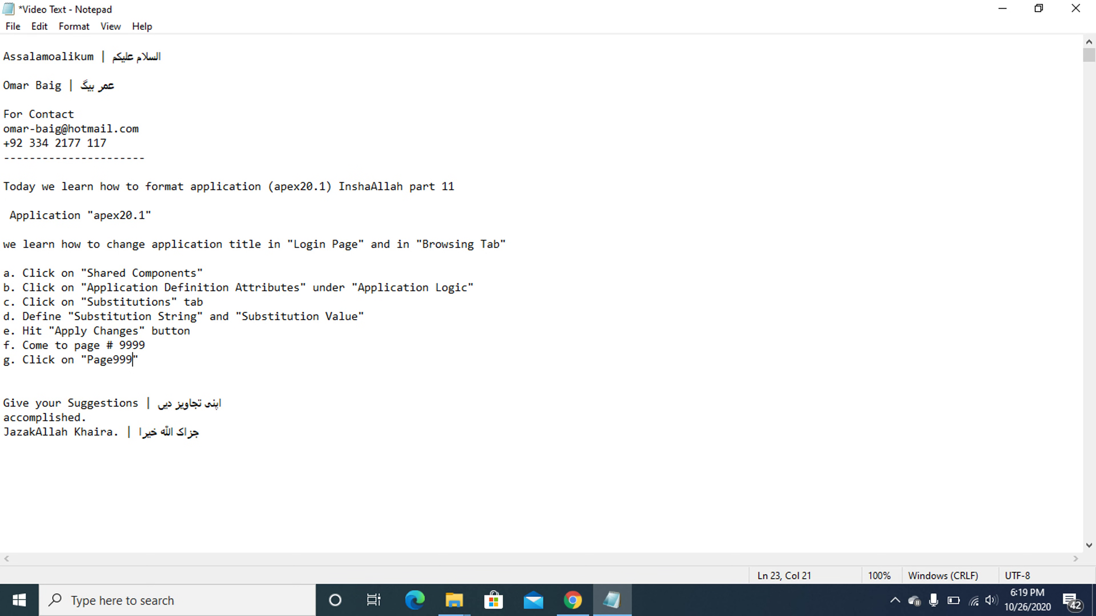
text(9:)
key(Caps_Lock)
text(L)
key(Caps_Lock)
text(ogin)
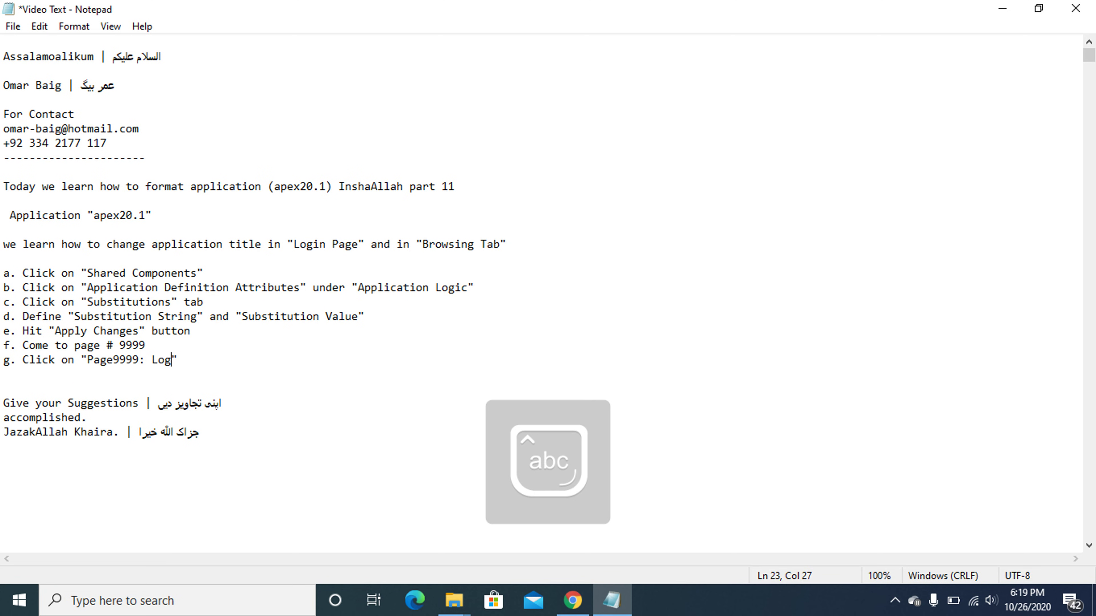
text( Page)
click(616, 602)
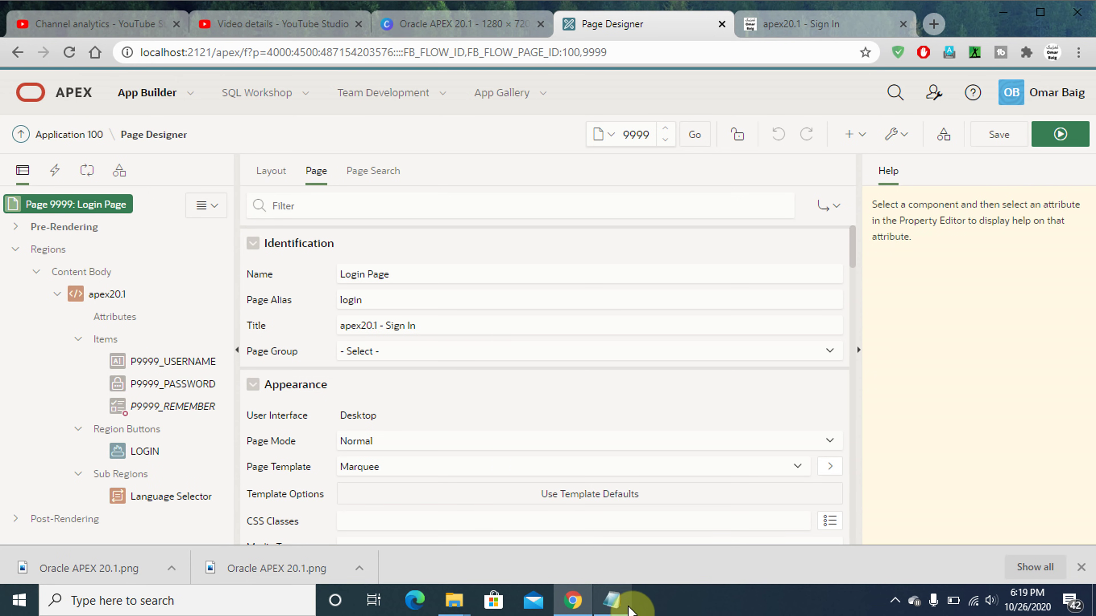
click(616, 603)
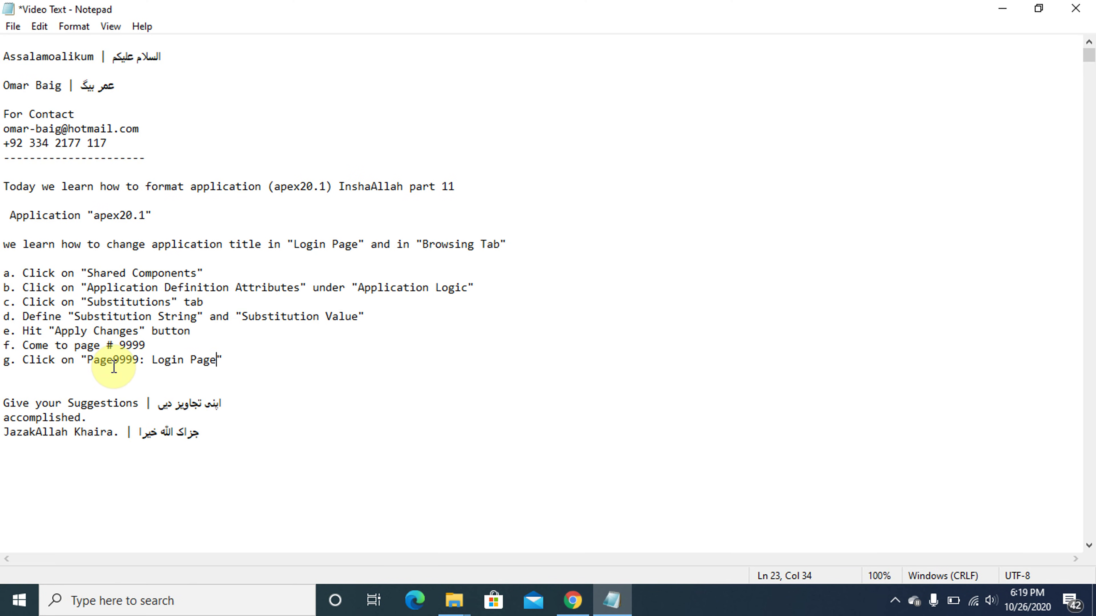
click(113, 359)
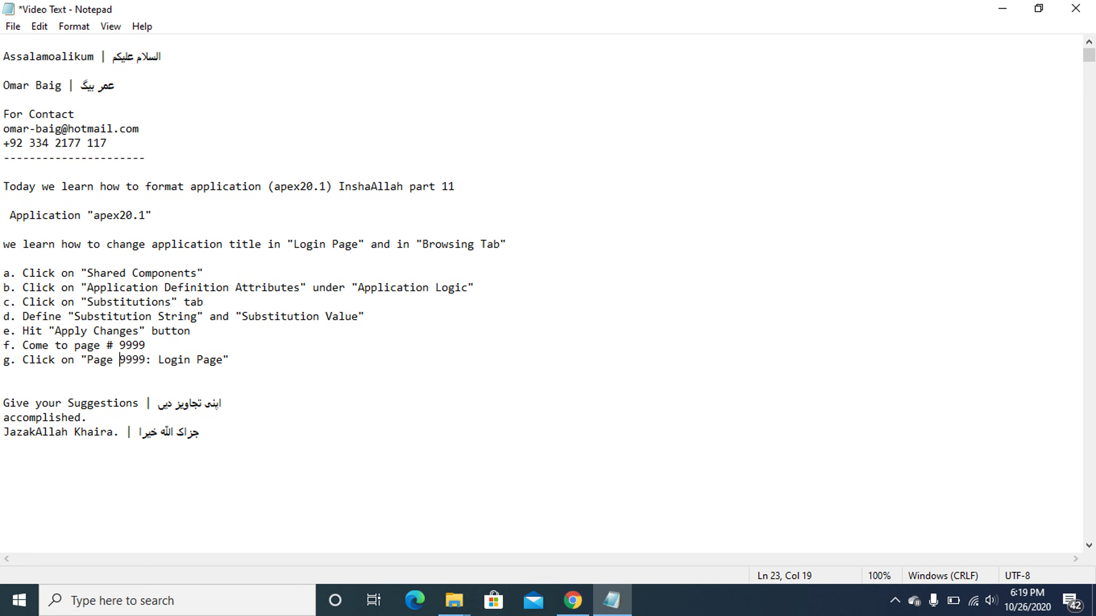
Look at page 9999's Title in Chrome and highlight Substitution String in Notepad's instruction d
click(572, 601)
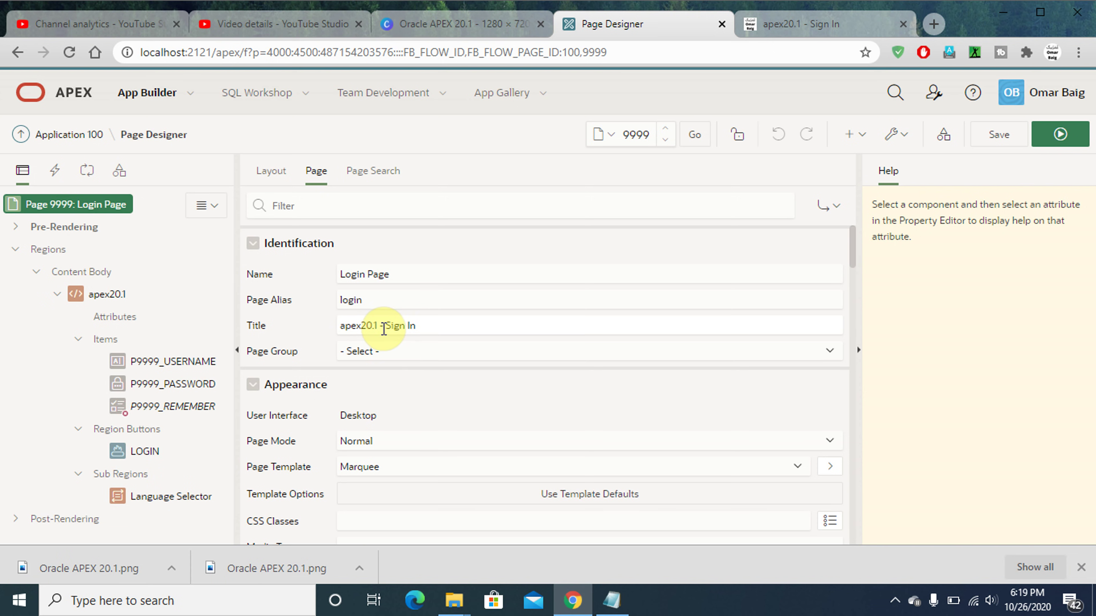
click(612, 601)
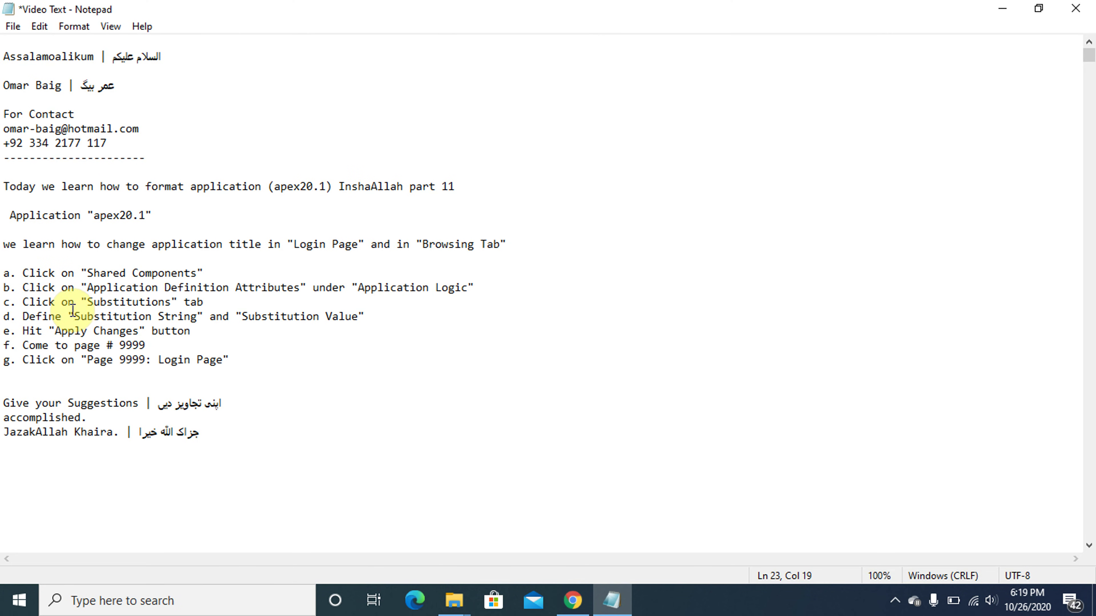
drag(76, 312, 198, 315)
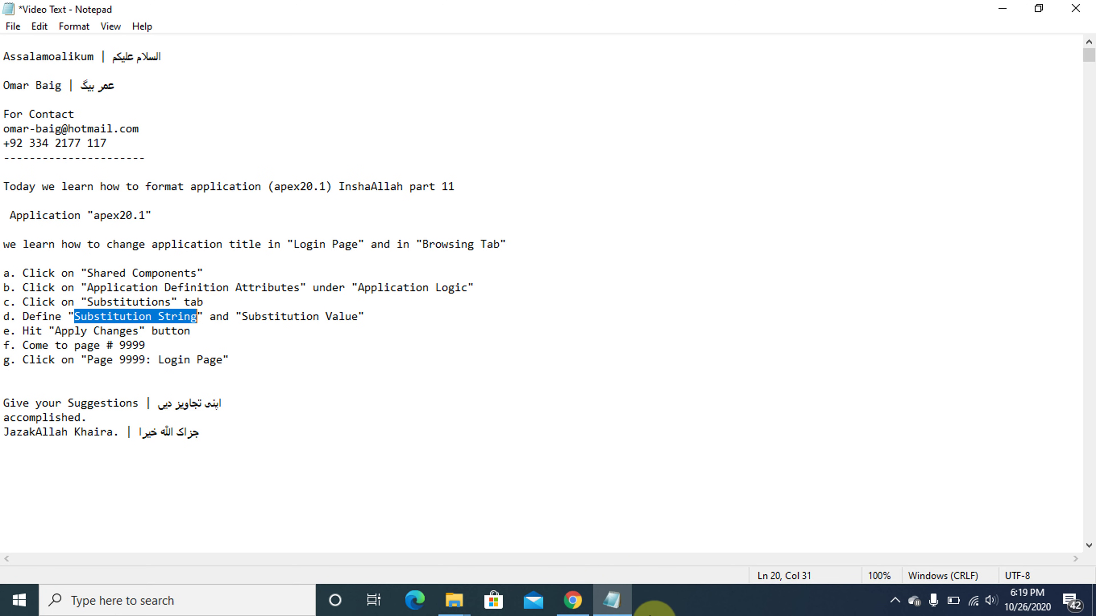
Switch to Chrome and replace apex20.1 in page 9999's Title so it reads &APP_NAME - Sign In
click(612, 602)
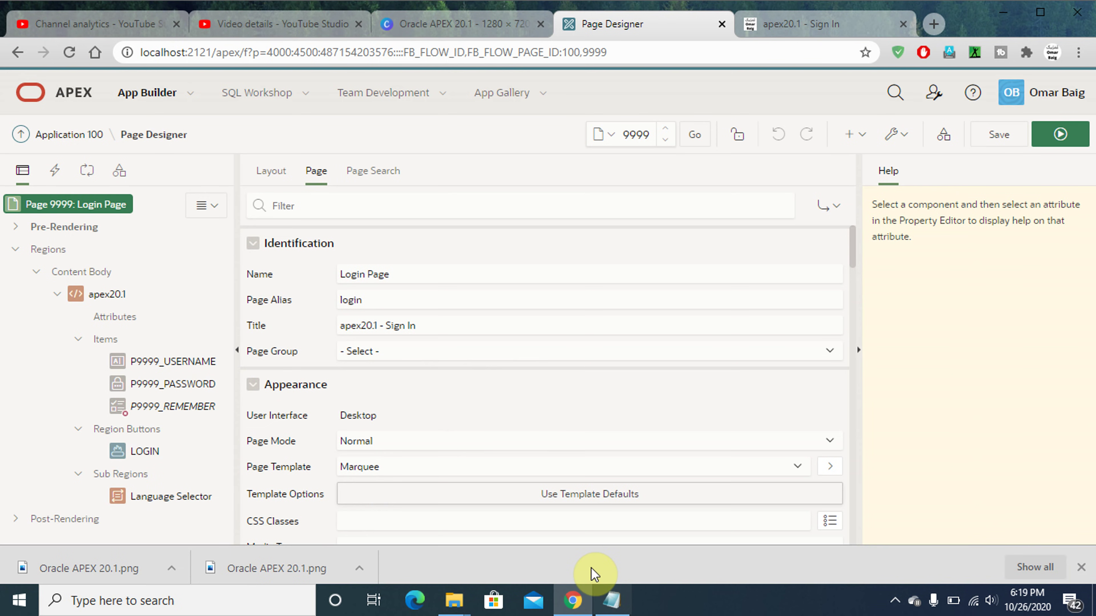
click(377, 322)
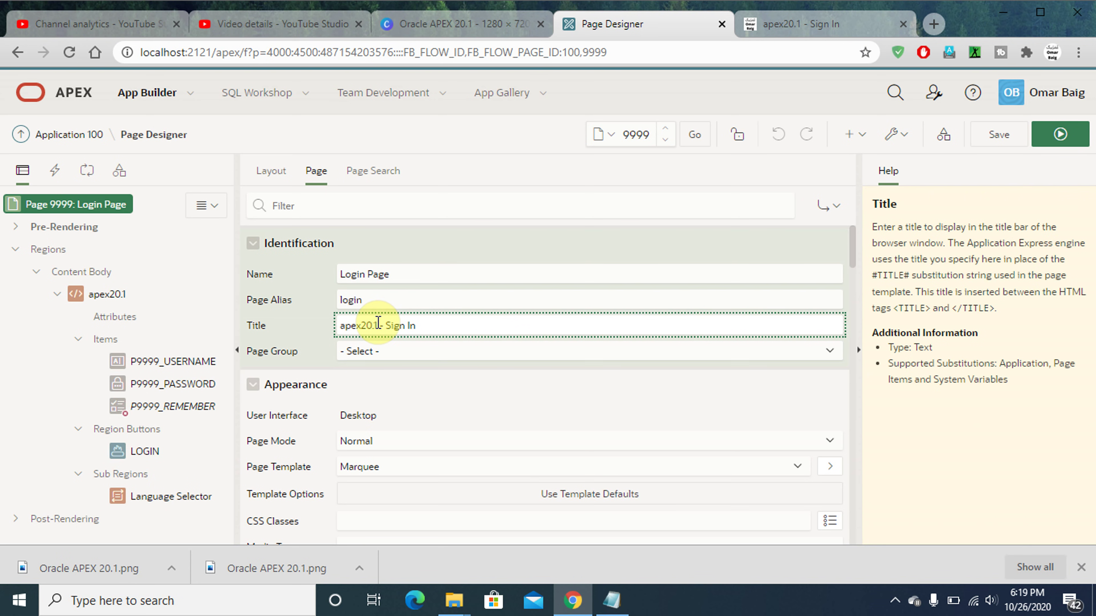
key(BackSpace)
key(BackSpace)
key(BackSpace)
key(BackSpace)
key(BackSpace)
key(BackSpace)
key(BackSpace)
key(BackSpace)
text(&)
key(Caps_Lock)
text(APP)
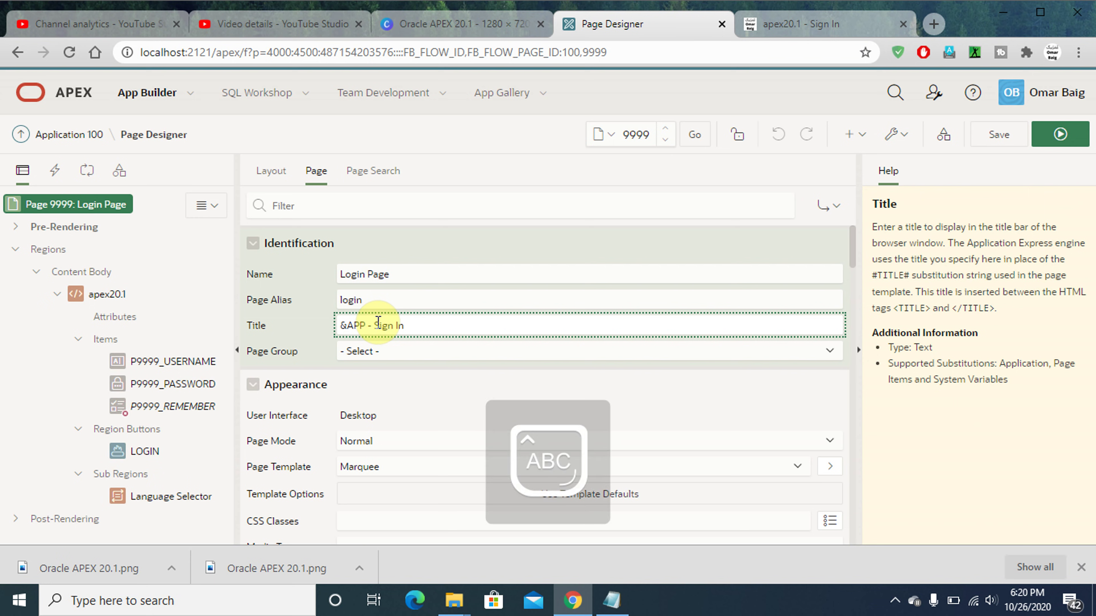
text(_NAME)
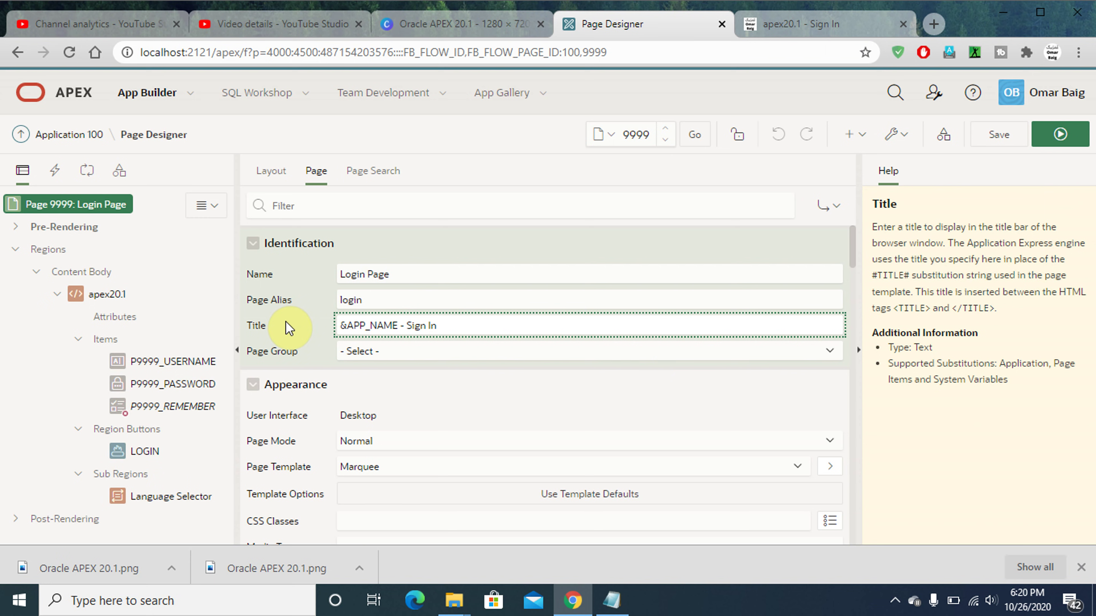
Select the apex20.1 region in Page Designer and add the instruction h. Click on "apex20.1" below instruction g in Notepad
click(108, 294)
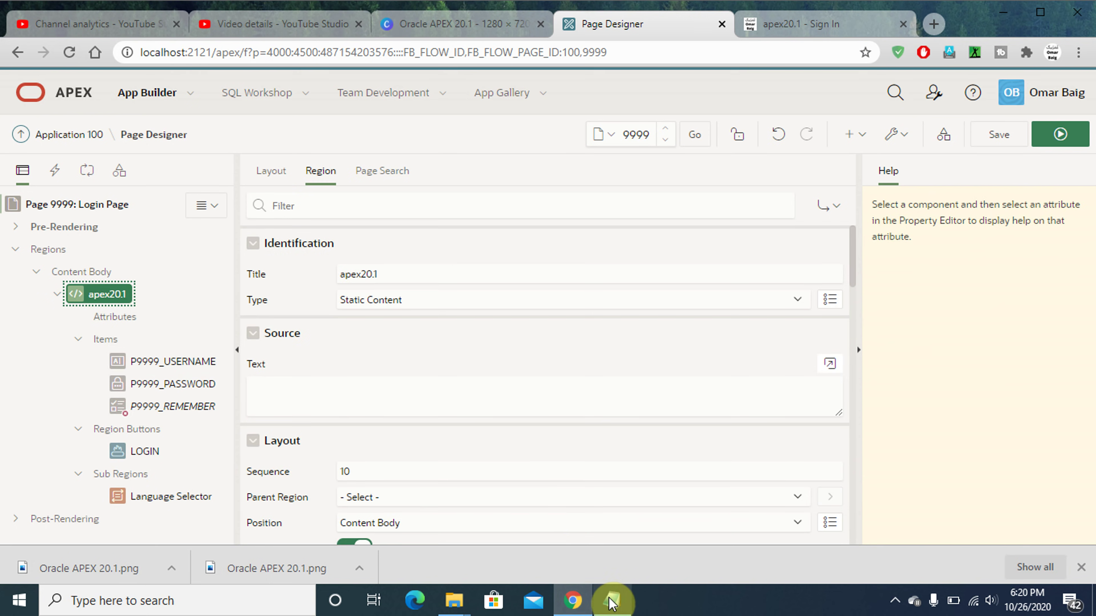
click(613, 601)
key(Down)
key(Down)
key(Down)
key(Down)
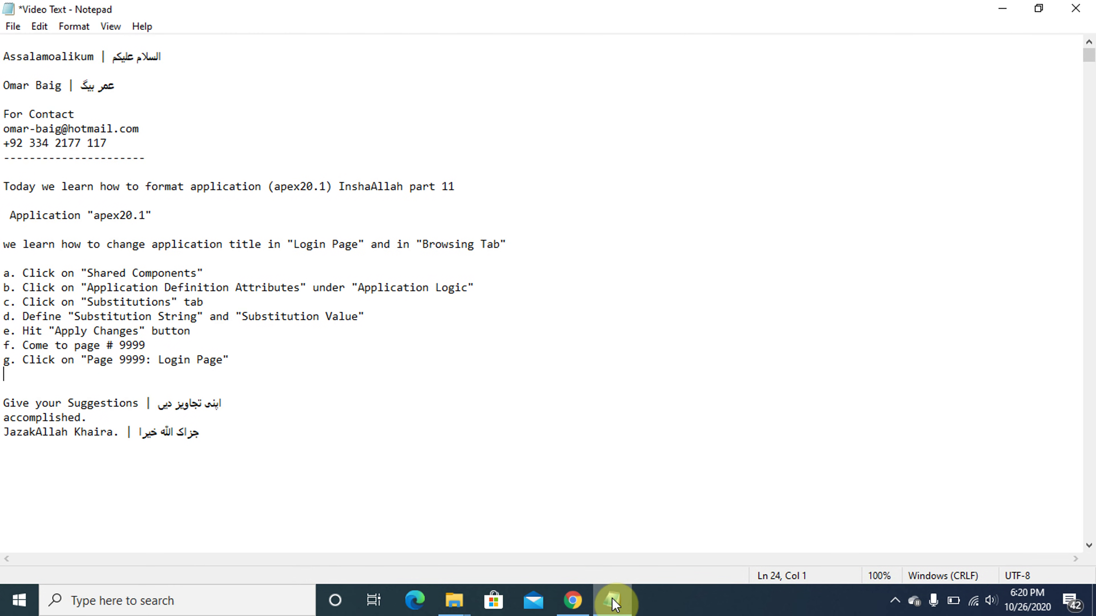
key(Caps_Lock)
text(h)
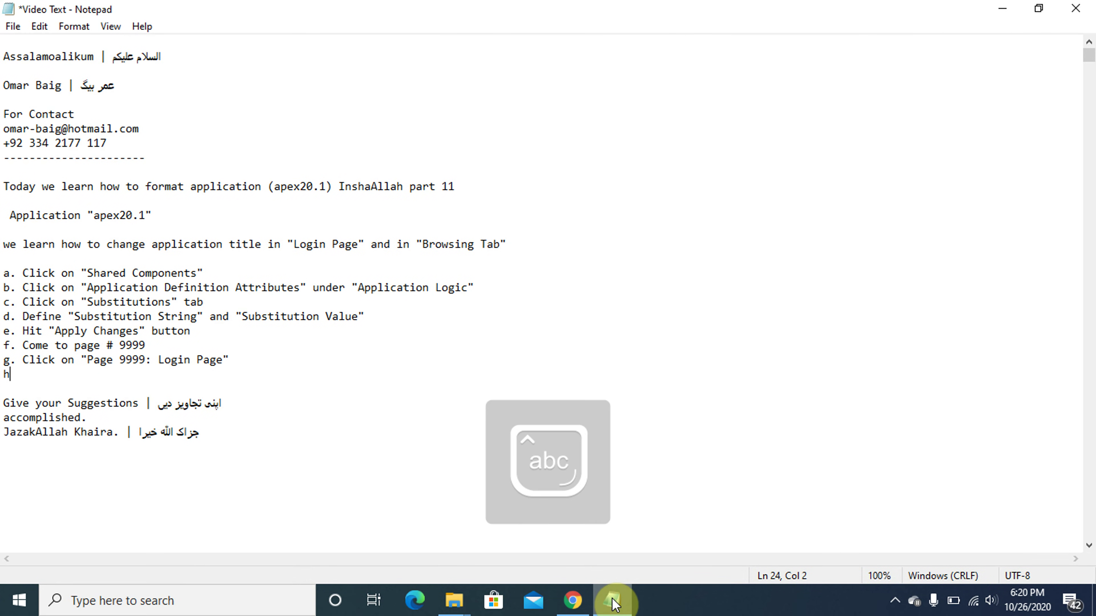
text(.)
key(Caps_Lock)
text(C)
key(Caps_Lock)
text(lick on )
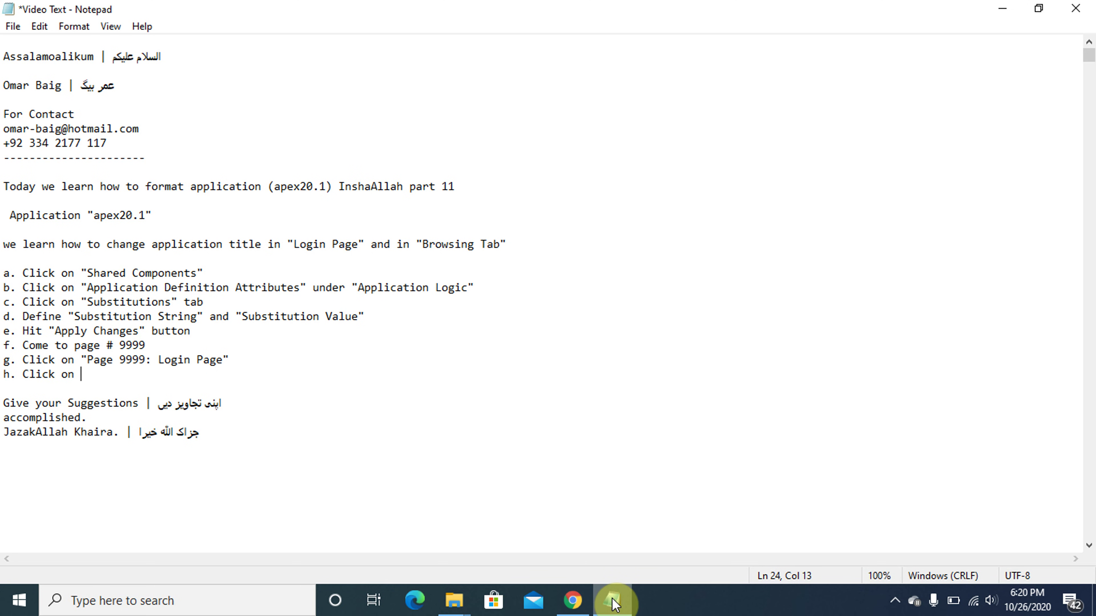
text("a")
key(Left)
text(apex20)
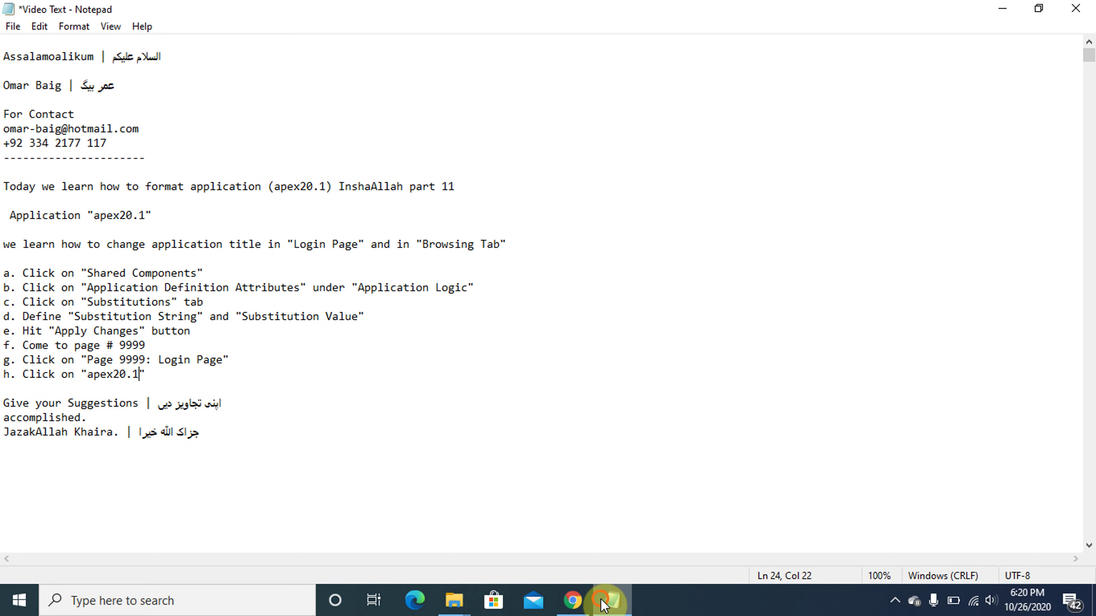
Check the login page's properties in Chrome and append , assign "Substitution String" to instruction g in Notepad
click(573, 600)
click(56, 206)
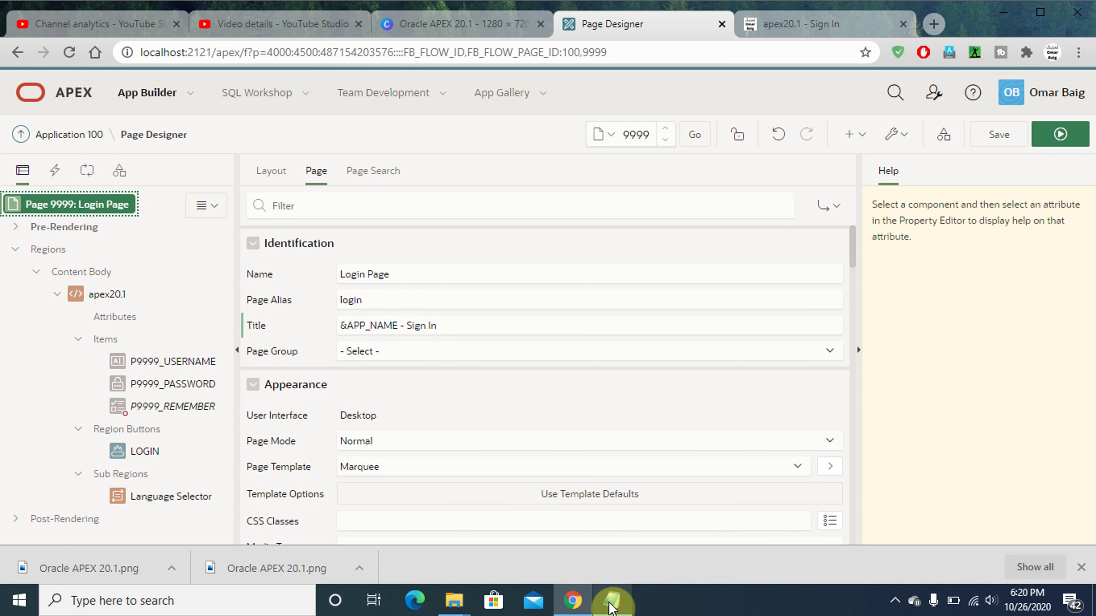
mouse_move(612, 606)
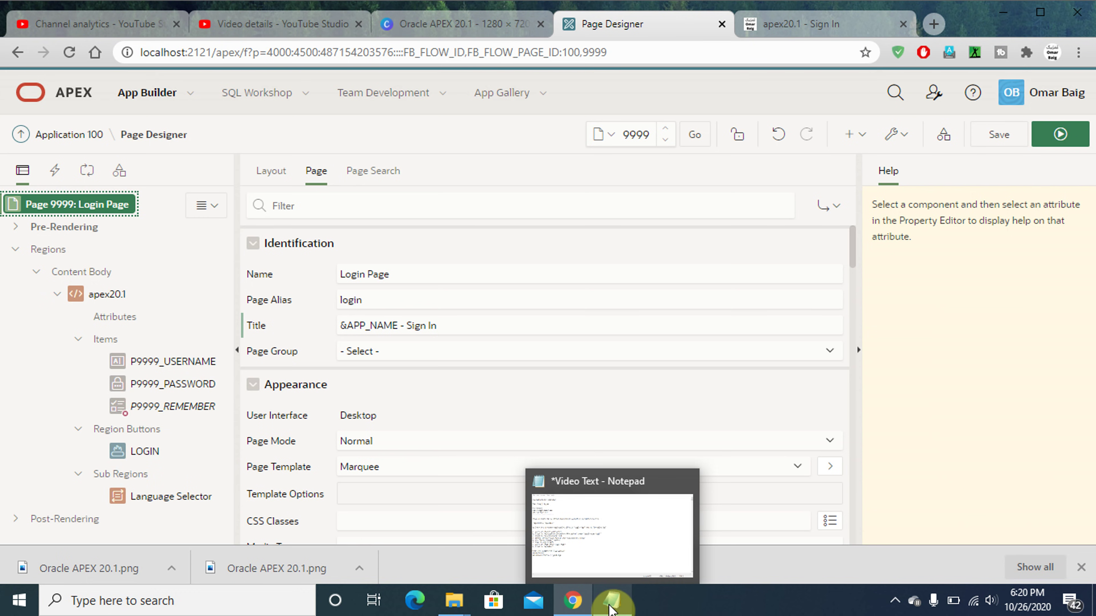
click(613, 601)
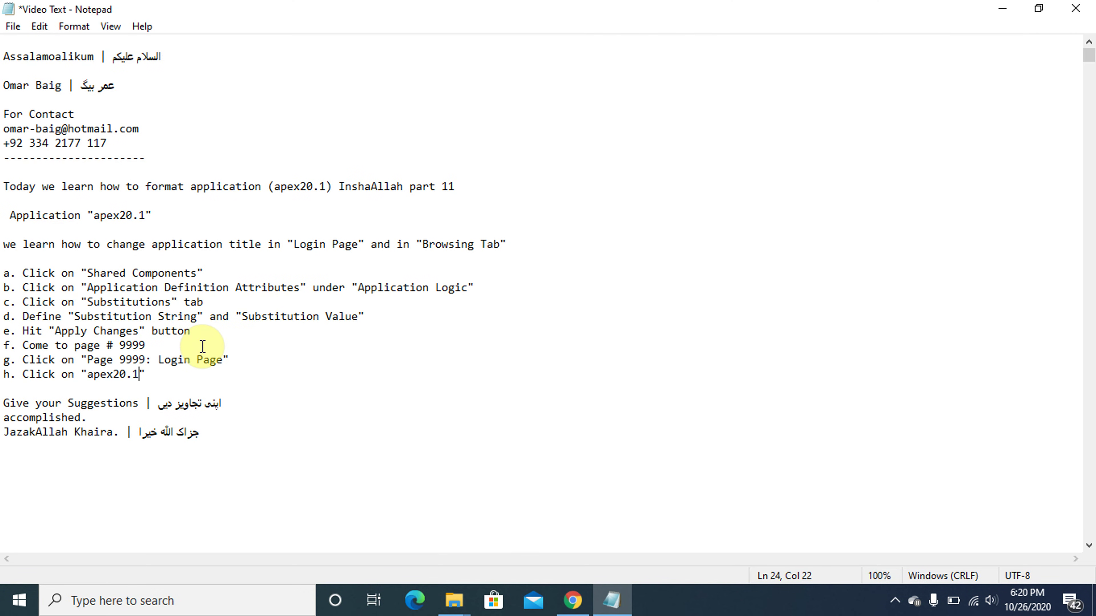
click(238, 360)
text(, )
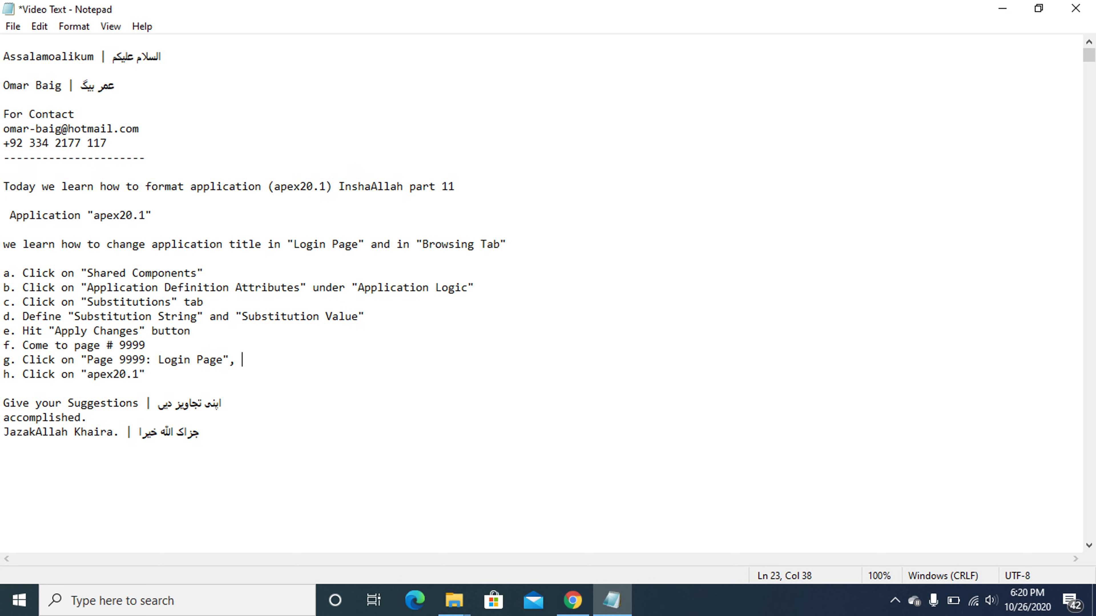
text(assign)
text( ")
text(Subst)
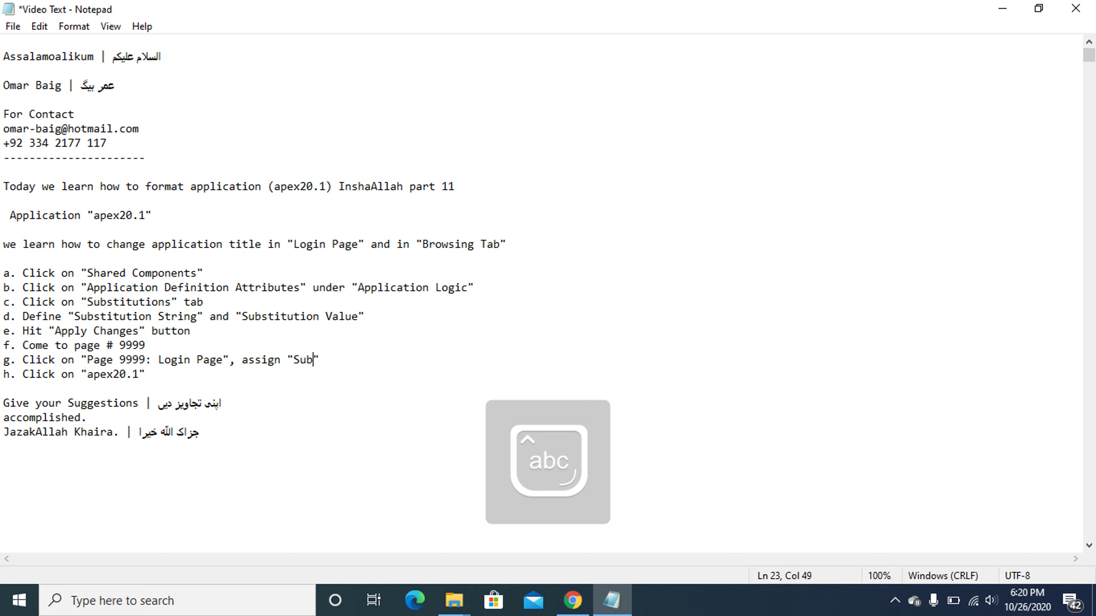
text(itution)
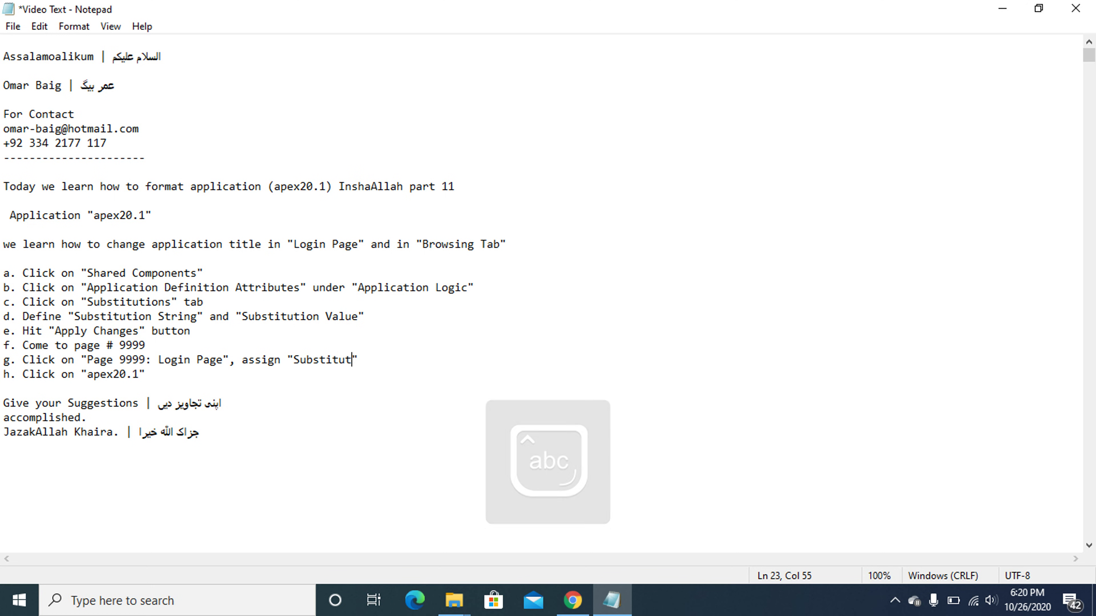
key(Caps_Lock)
text(S)
key(Caps_Lock)
text(tr)
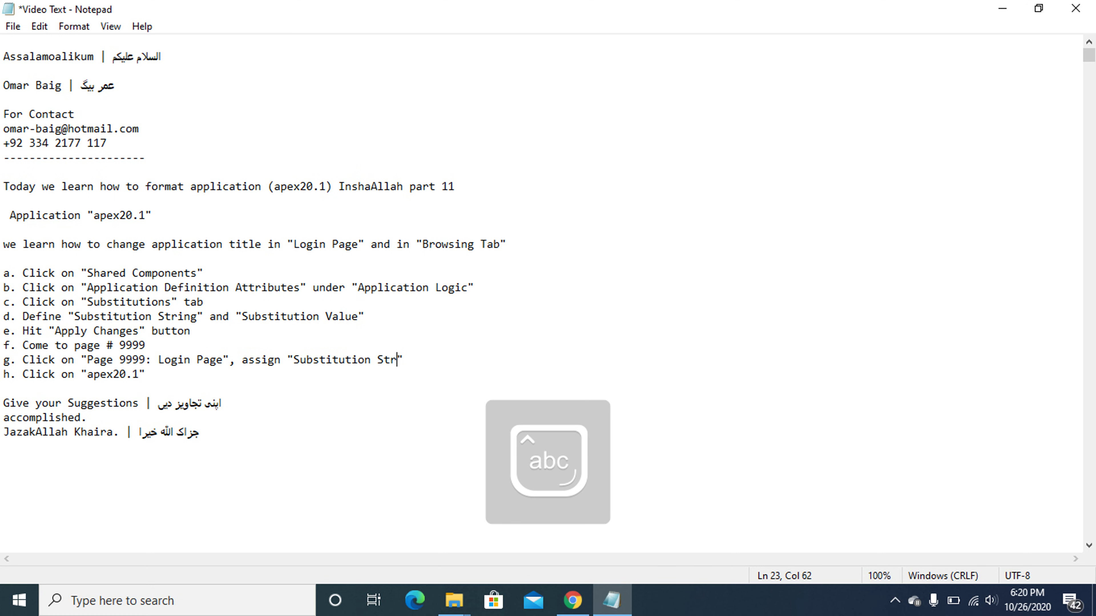
text(ing)
Add the quoted value "&APP_NAME." at the end of instruction g
key(End)
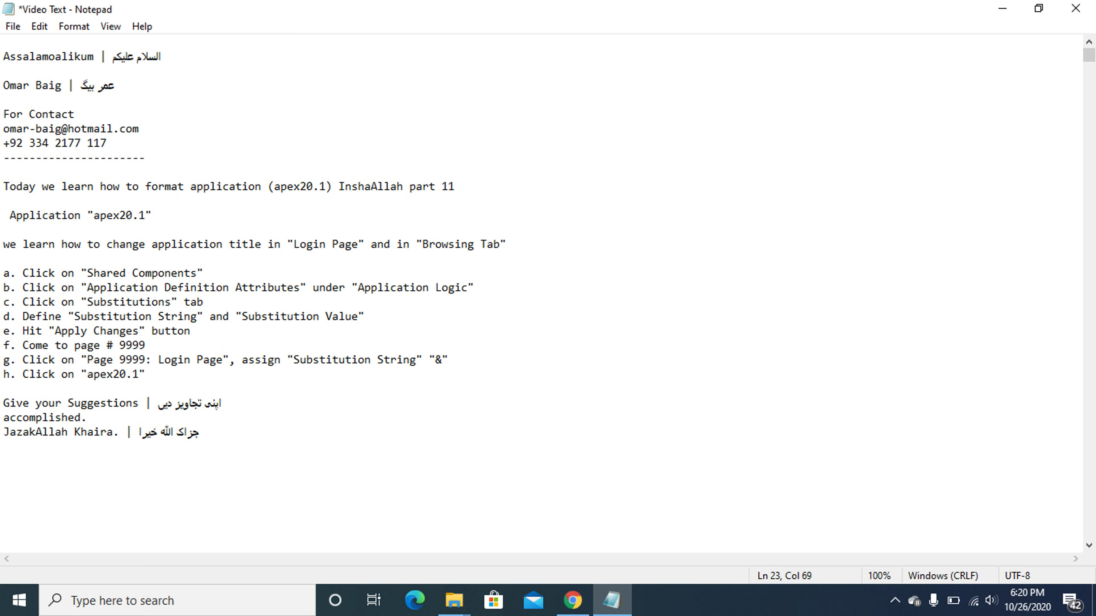
key(Caps_Lock)
text(APP_)
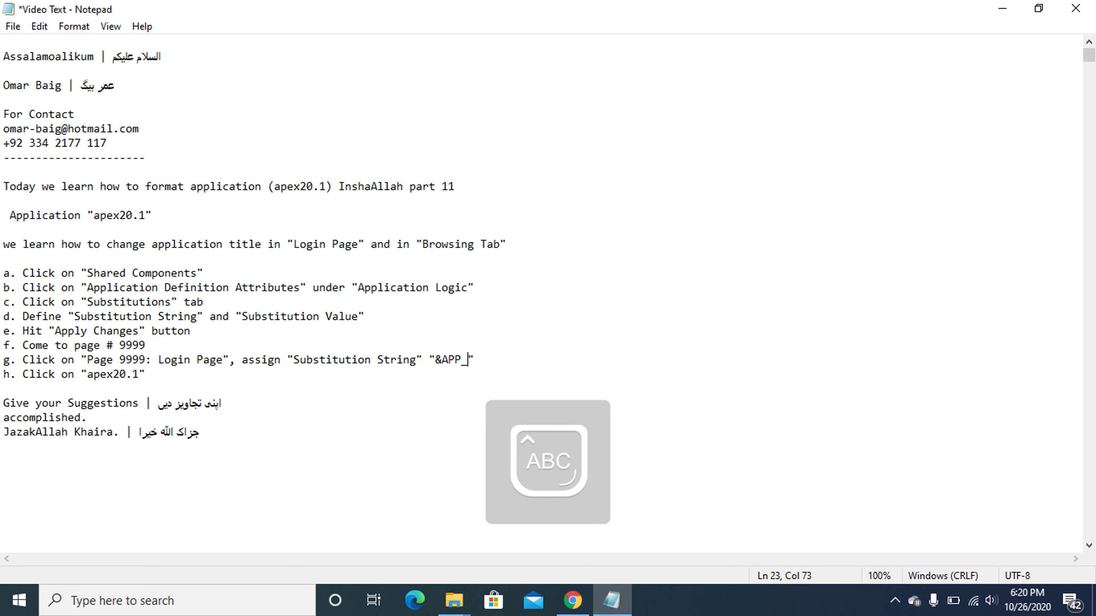
text(NAME.)
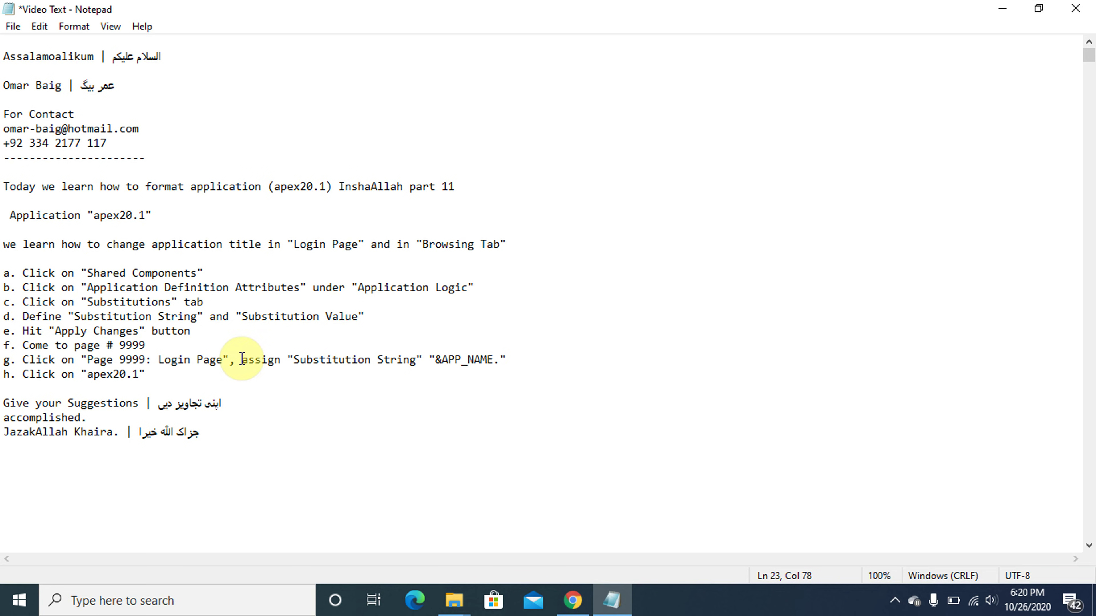
Switch to Chrome and add a period after &APP_NAME in page 9999's Title, making it &APP_NAME. - Sign In
click(575, 604)
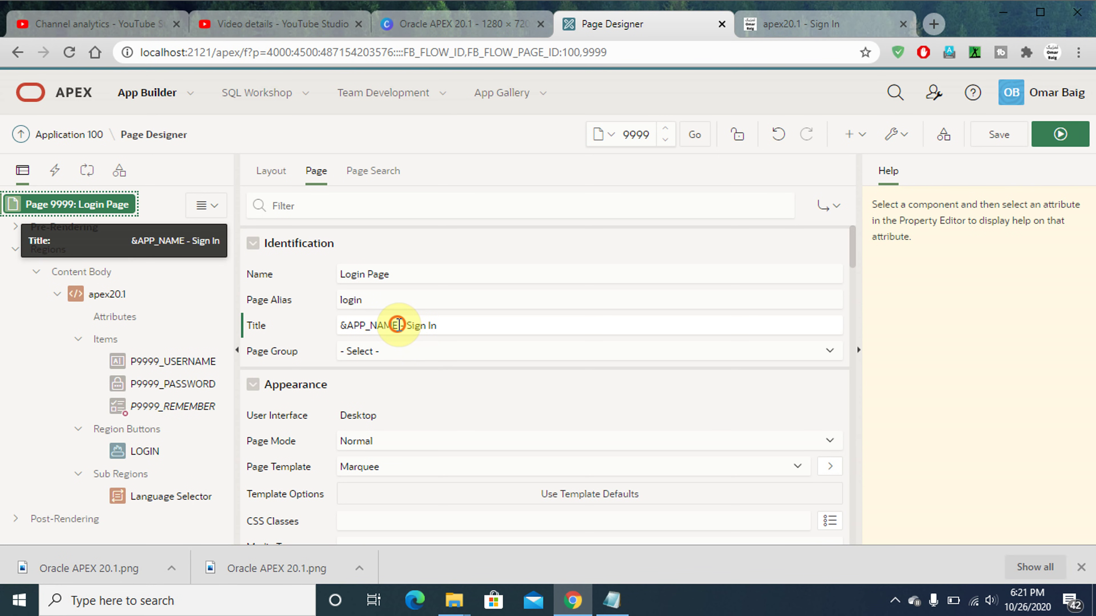
click(399, 325)
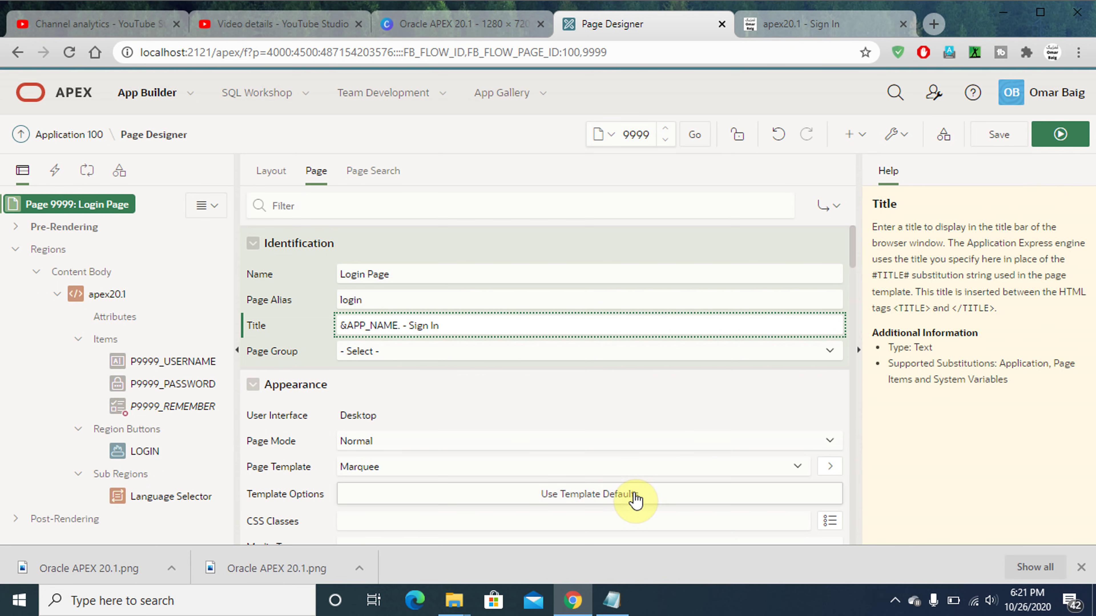
Return to Notepad and finish instruction g with the words to "Title"
click(610, 601)
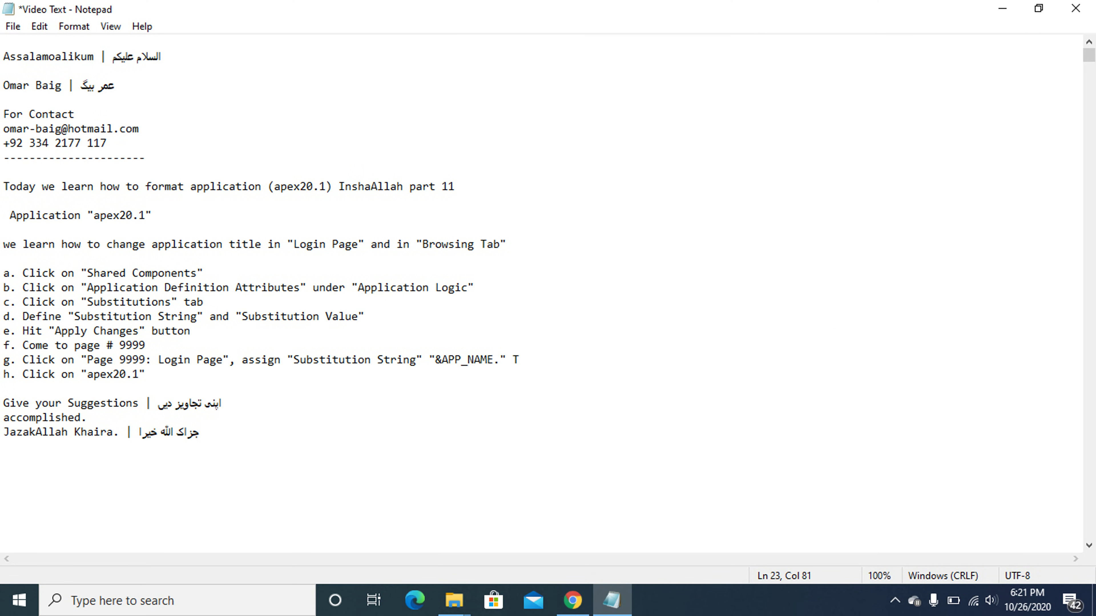
key(Caps_Lock)
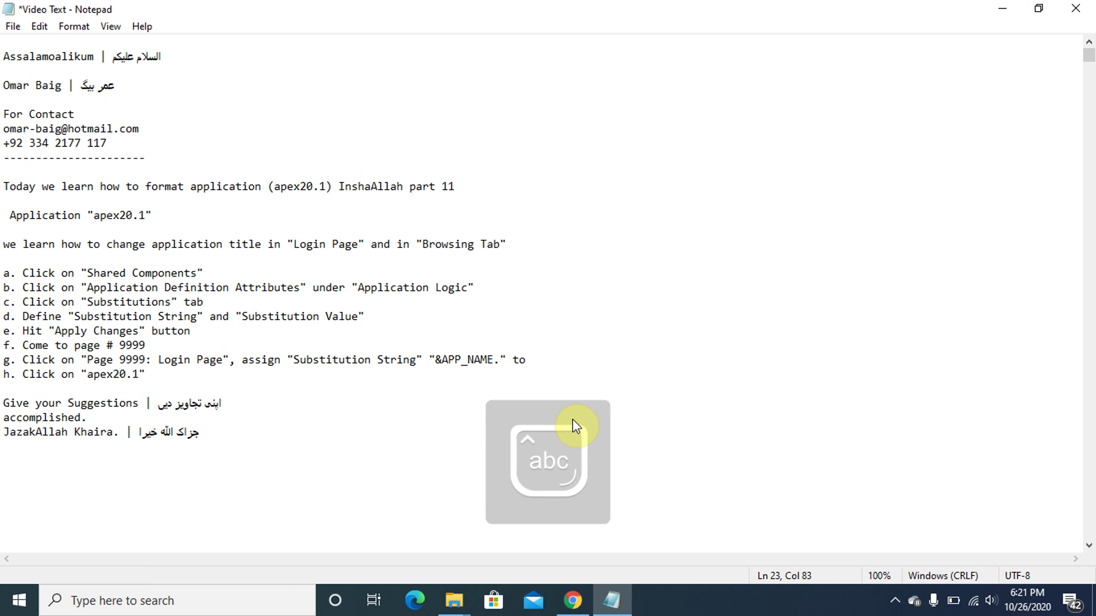
key(Left)
key(Caps_Lock)
text(T)
key(Caps_Lock)
text(itle)
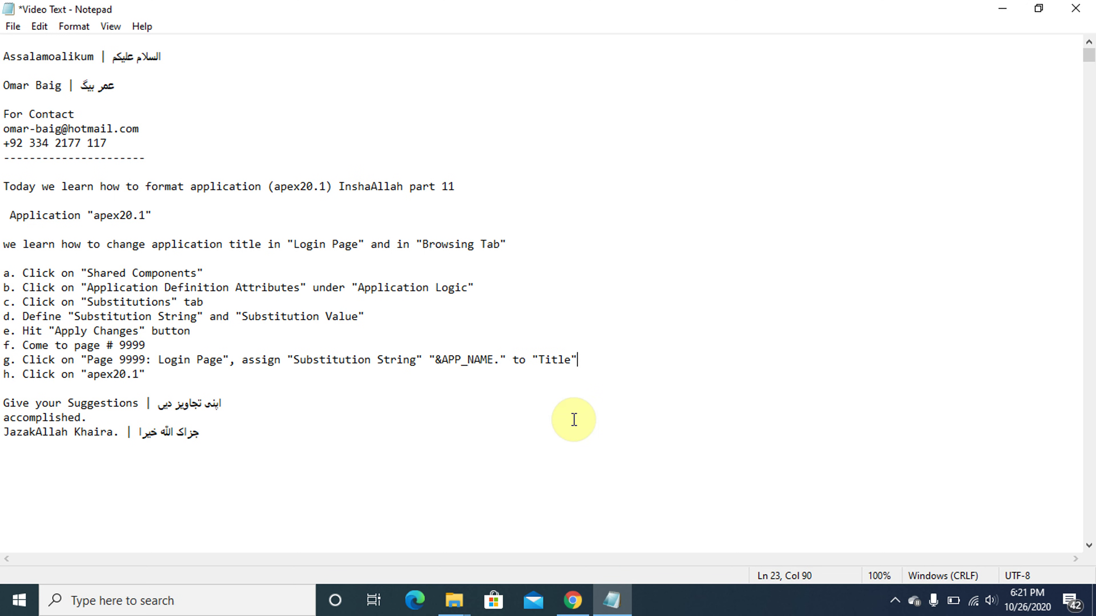
Append the words area under to instruction g and check in Chrome which property group holds page 9999's Title
key(Right)
text(area under)
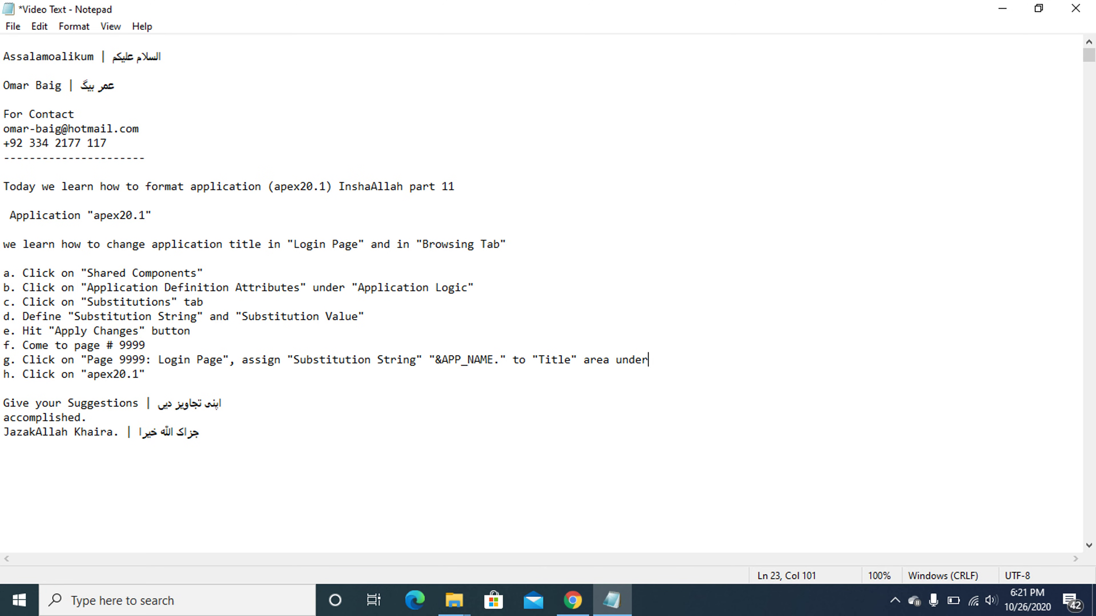
click(620, 608)
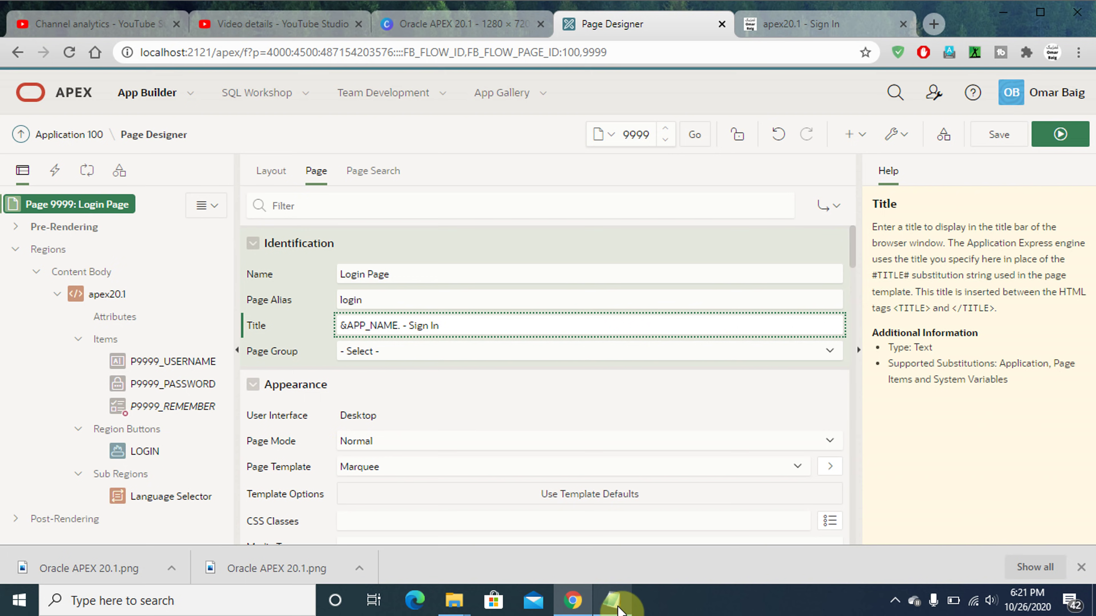
click(620, 609)
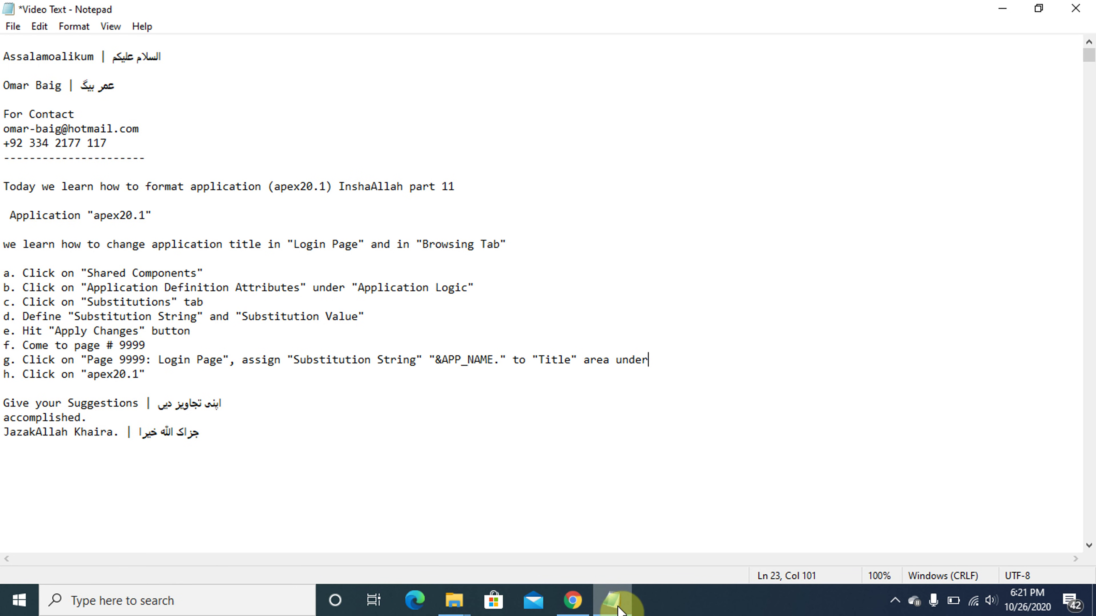
Finish instruction g in Notepad with the quoted word "Identification"
text(")
key(Caps_Lock)
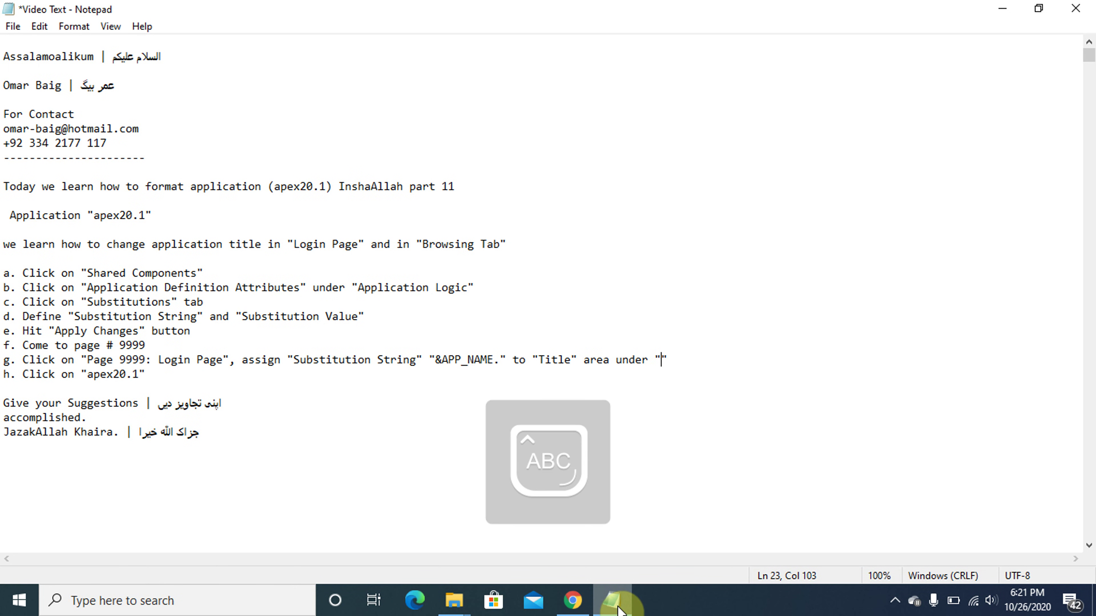
key(Caps_Lock)
text(")
key(Left)
key(Caps_Lock)
key(Caps_Lock)
key(Caps_Lock)
text(I)
key(Caps_Lock)
text(dne)
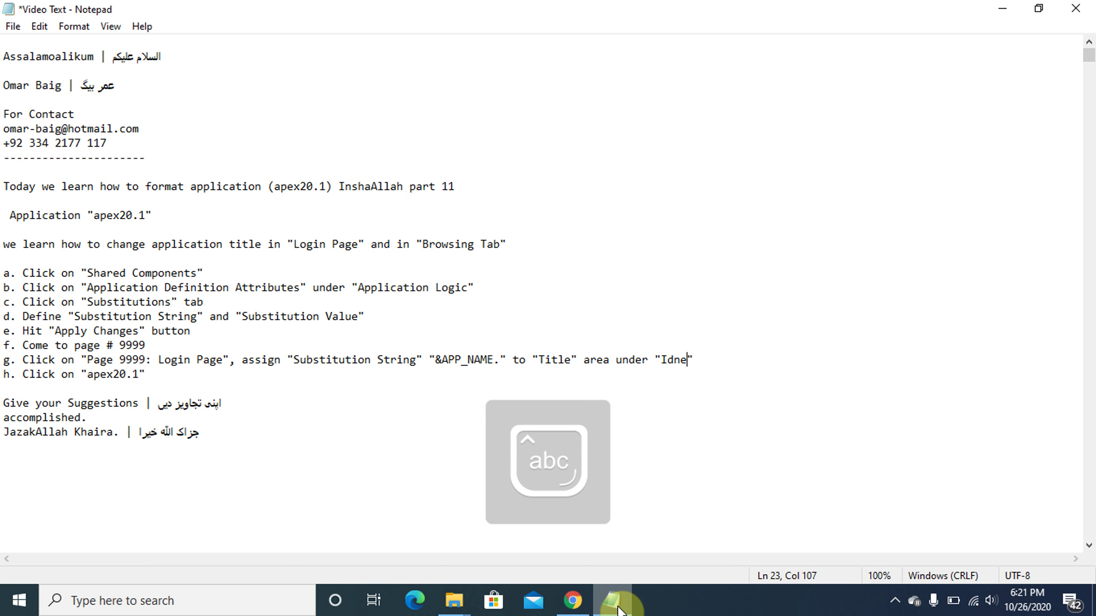
key(BackSpace)
key(Left)
text(en)
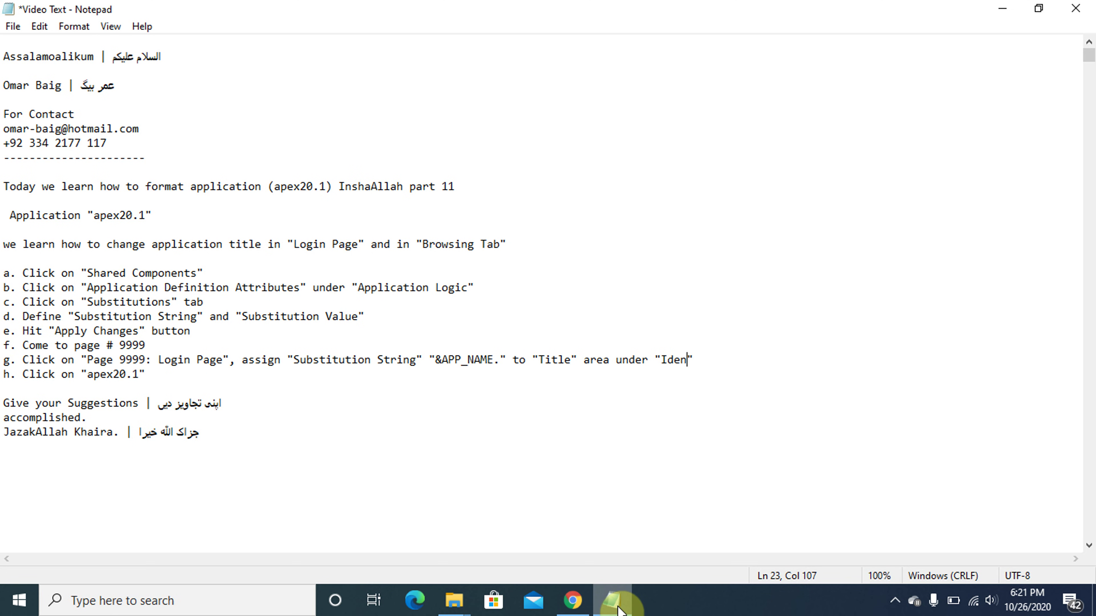
text(tification)
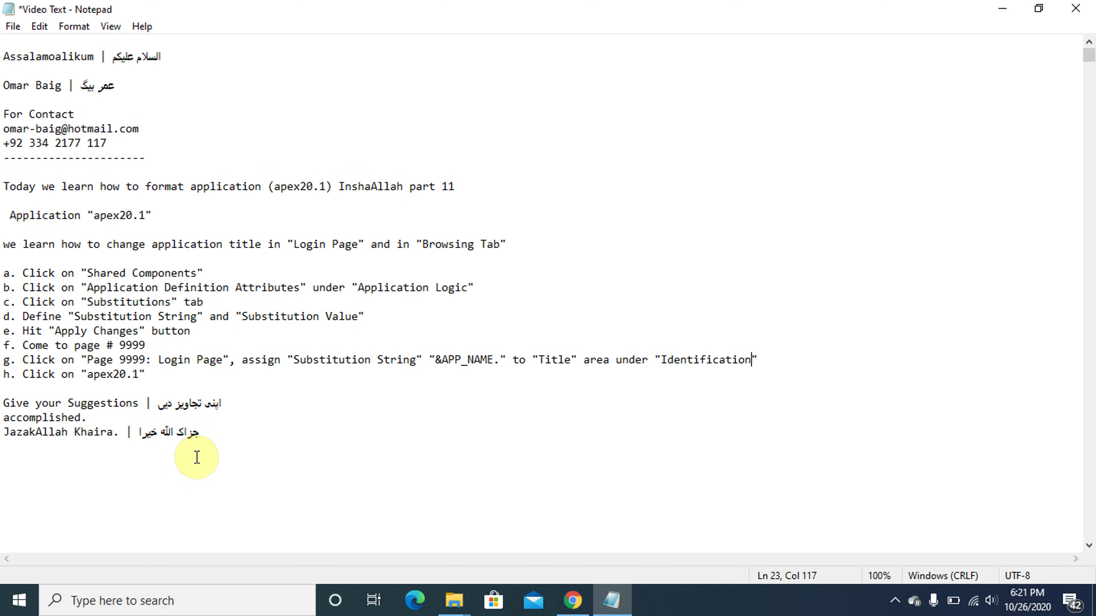
Switch to Chrome and select the apex20.1 region under page 9999's Content Body
click(574, 600)
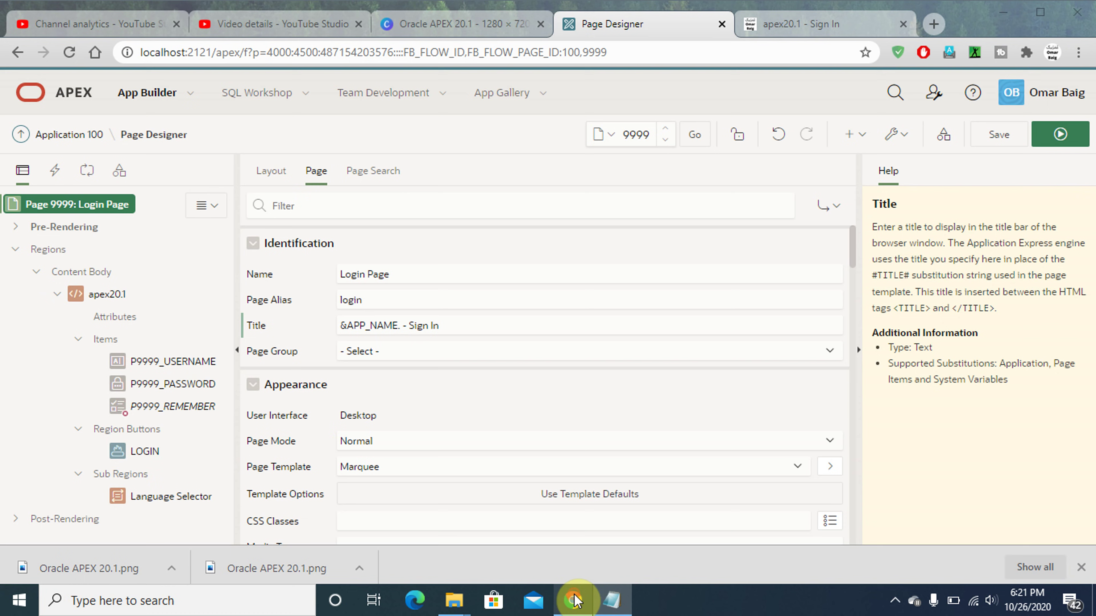
click(107, 295)
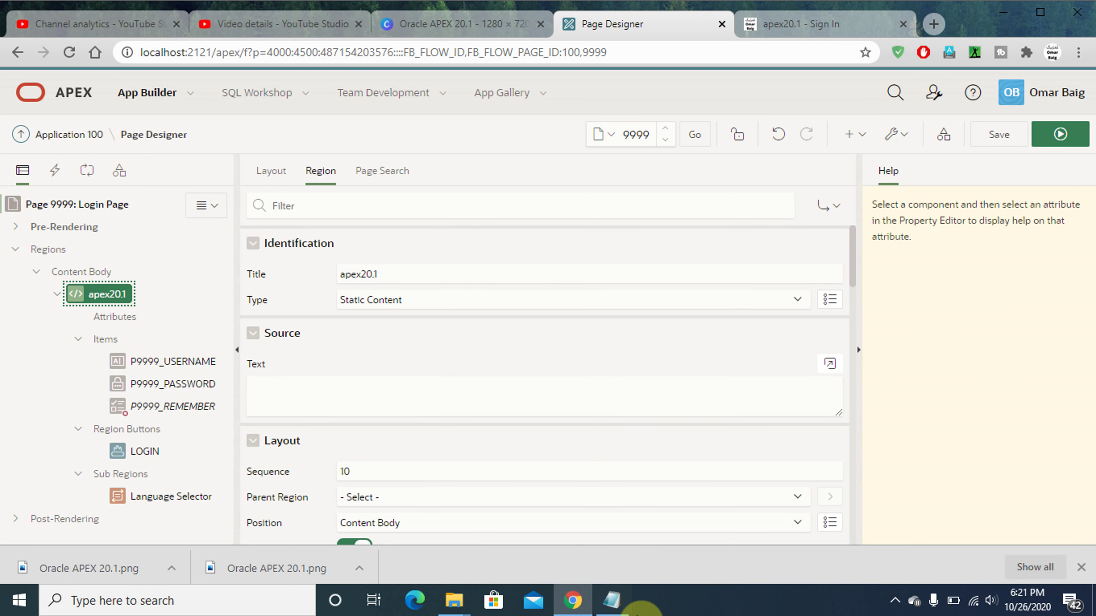
Return to Notepad and append , assign "Substitution String" to instruction h
click(616, 603)
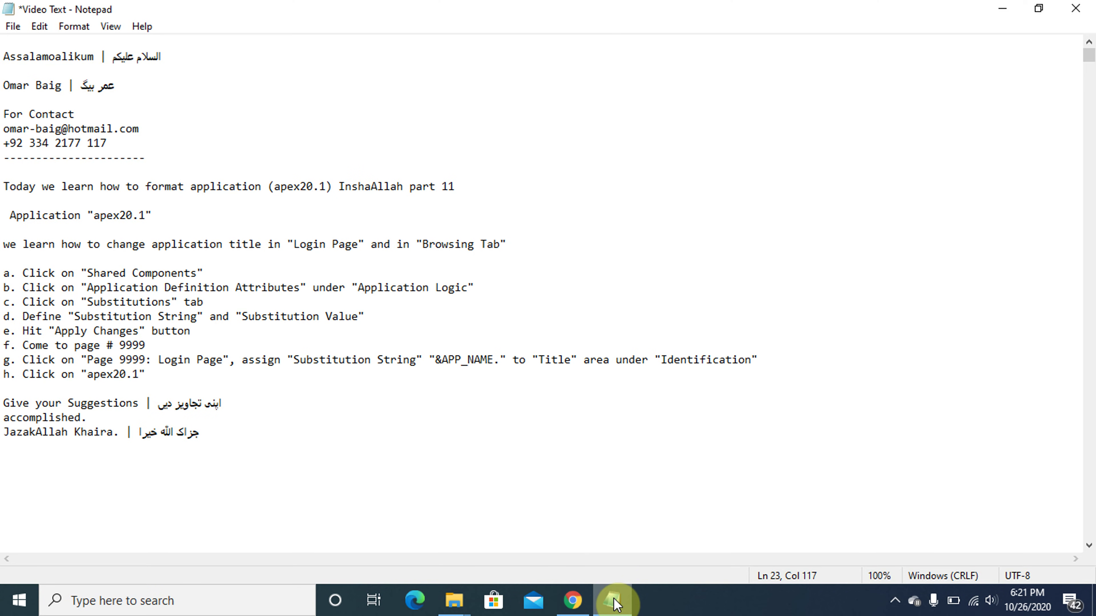
click(161, 384)
text(, )
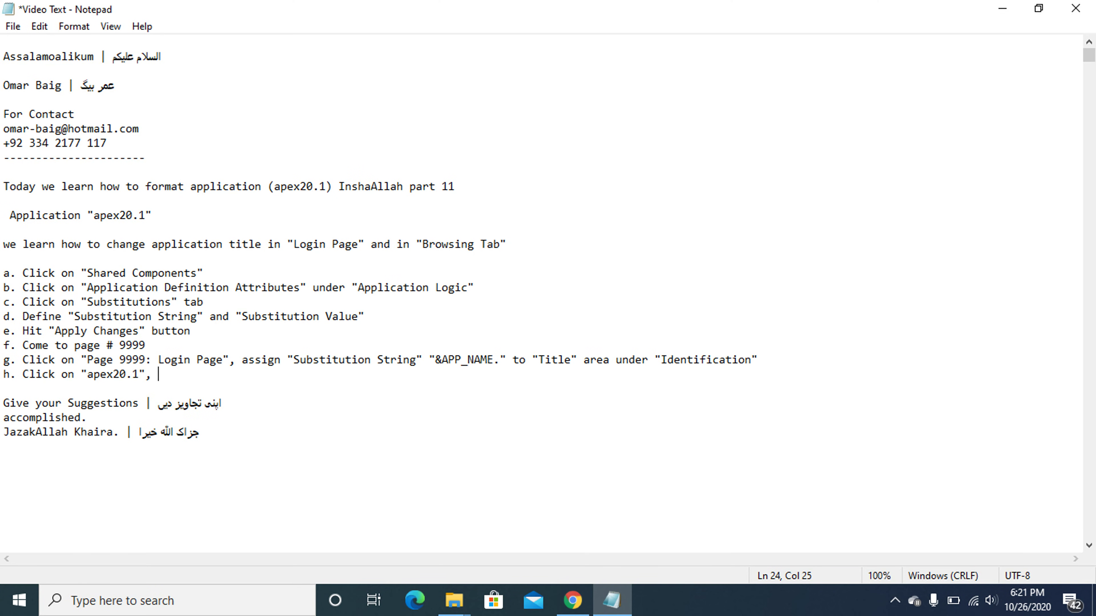
text(assign ")
key(Caps_Lock)
text(Subs)
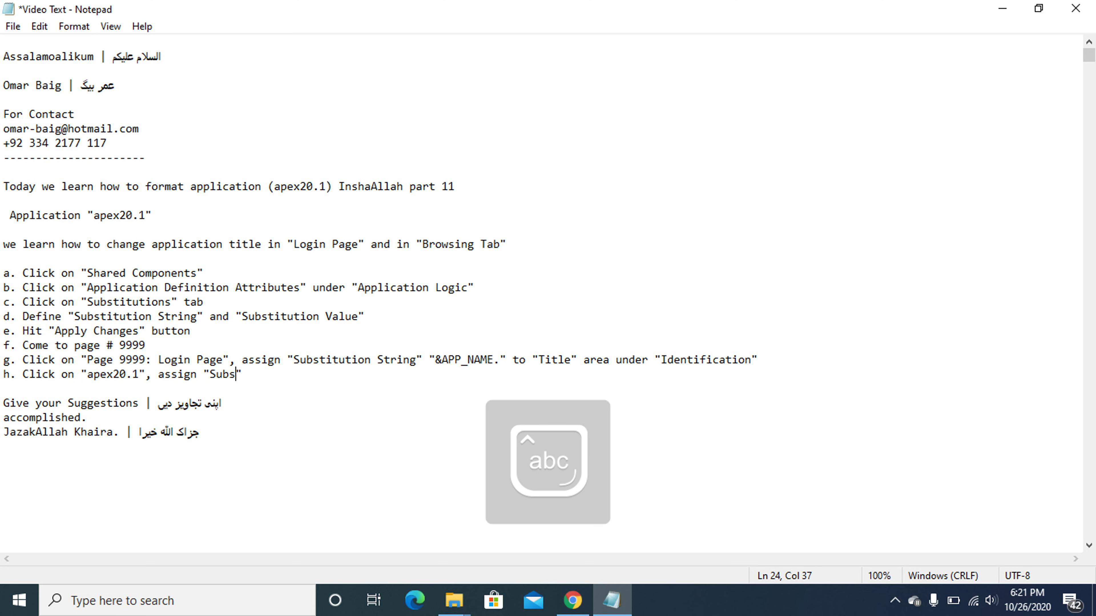
text(titu)
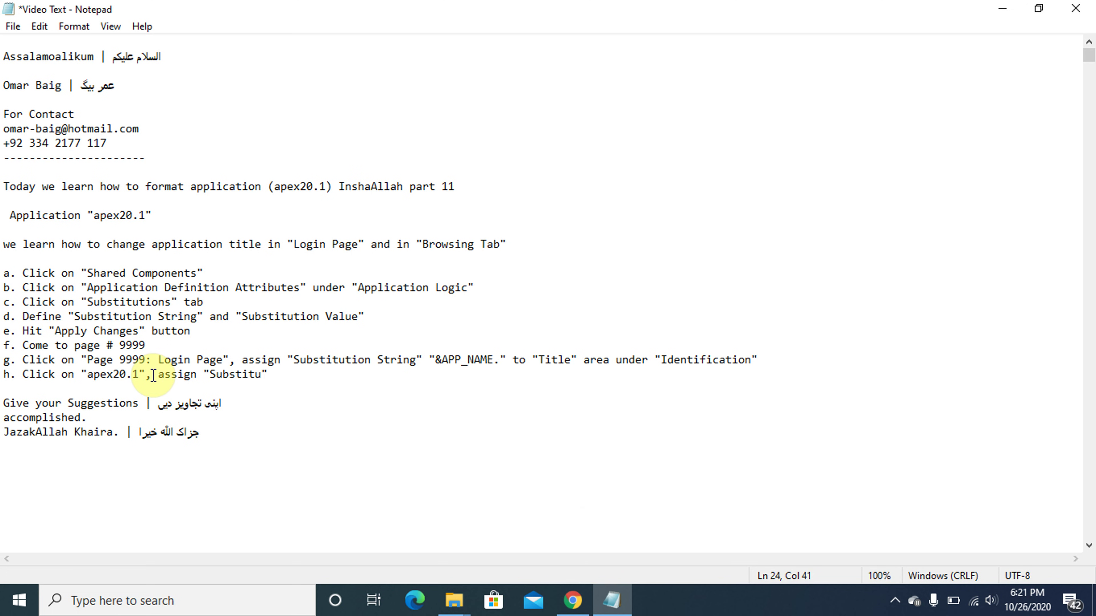
text(tion)
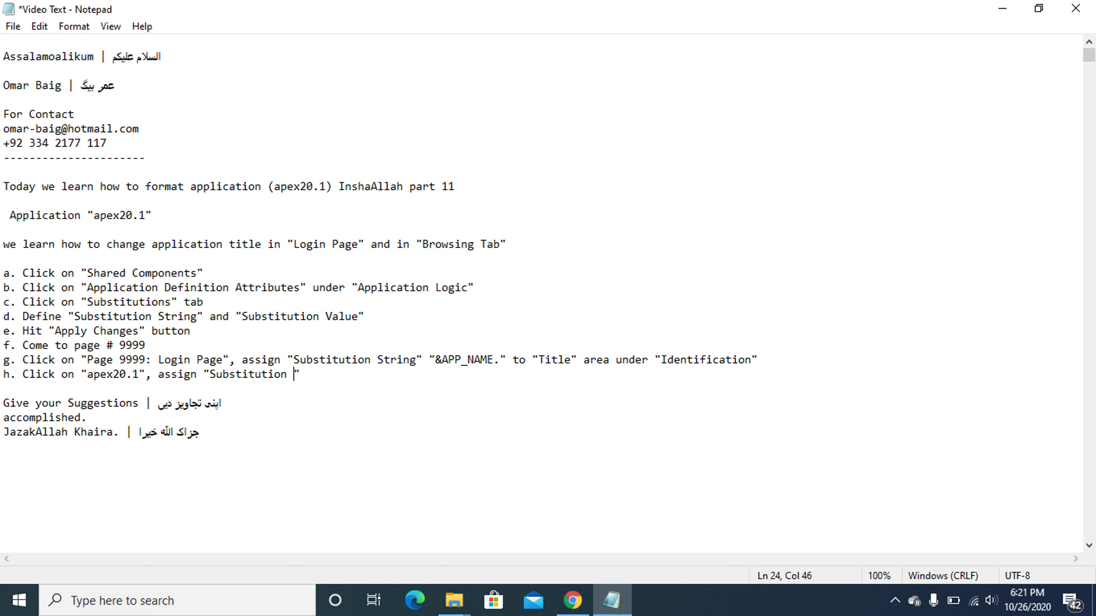
key(Caps_Lock)
text(S)
key(Caps_Lock)
text(tring)
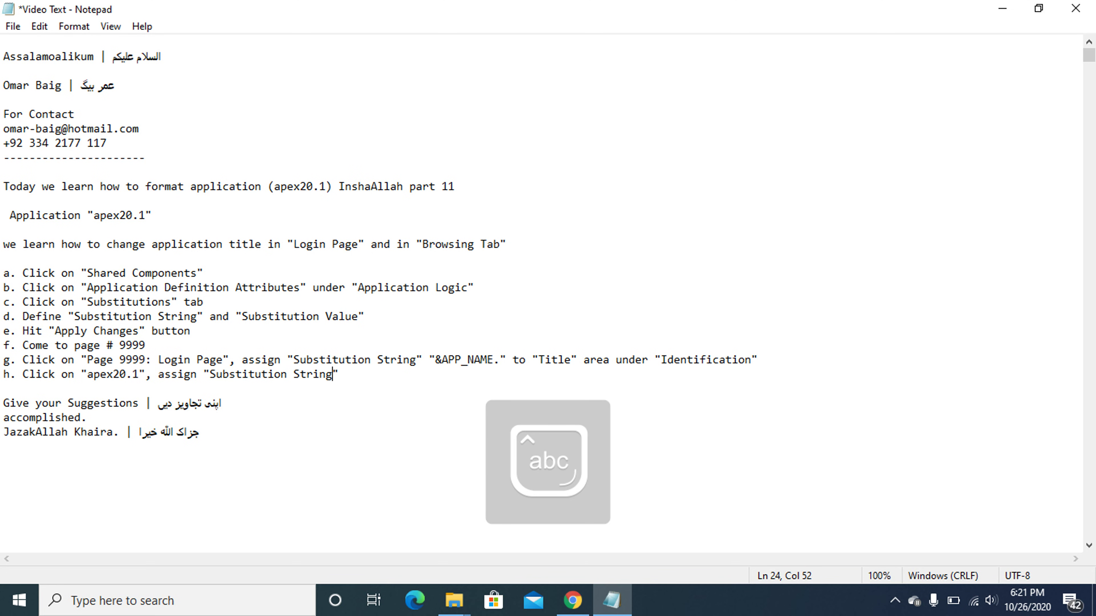
Add the quoted value "&APP_NAME." after "Substitution String" in instruction h
text(" ")
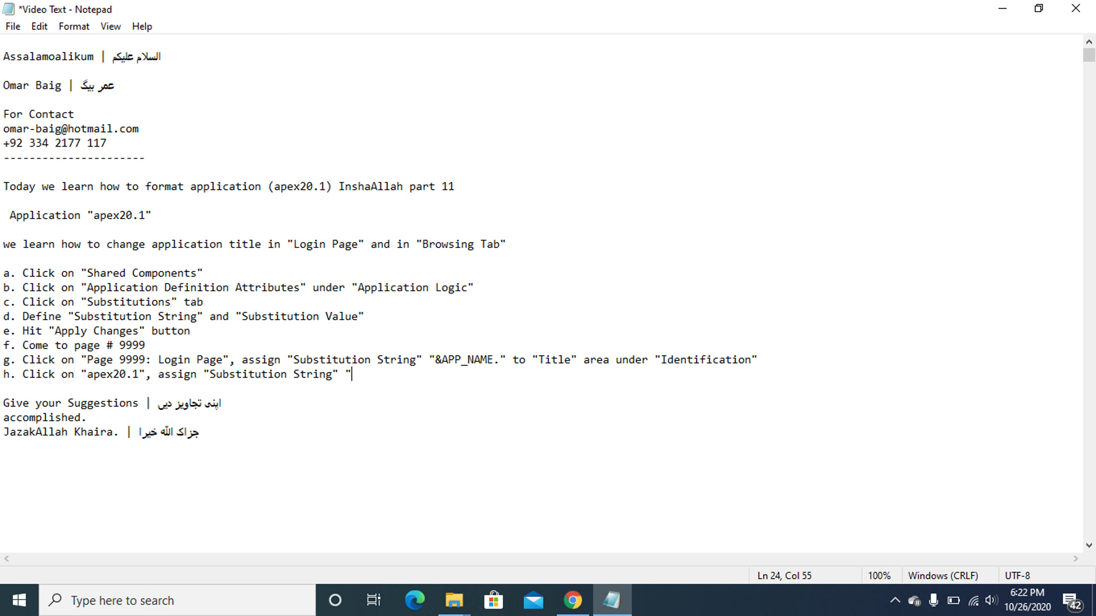
key(Caps_Lock)
text(A)
key(Caps_Lock)
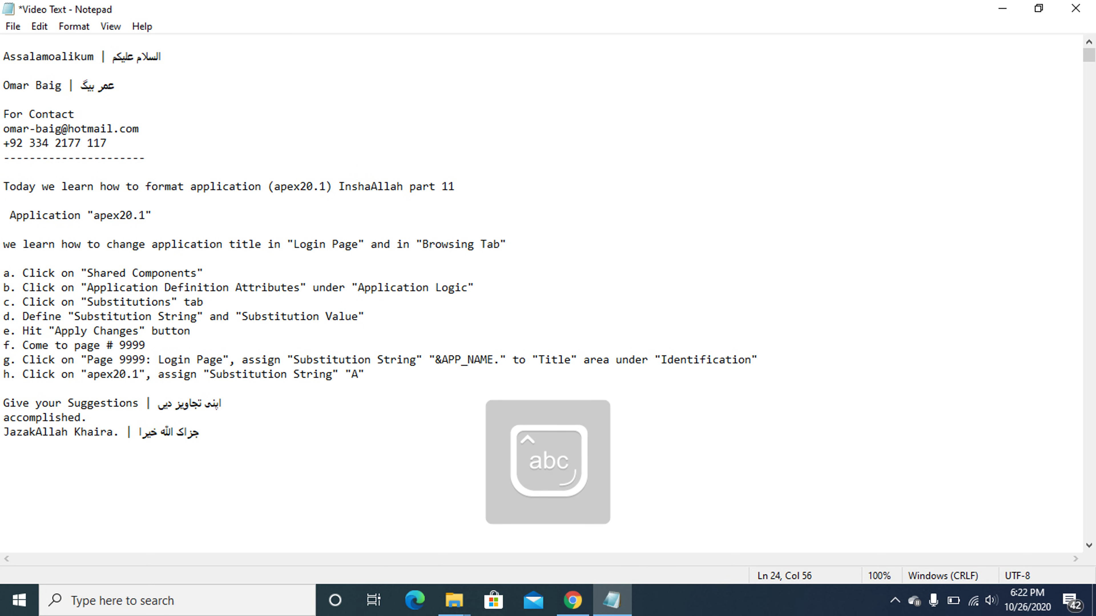
text(pp)
key(BackSpace)
key(BackSpace)
key(Caps_Lock)
text(PP_NAME.)
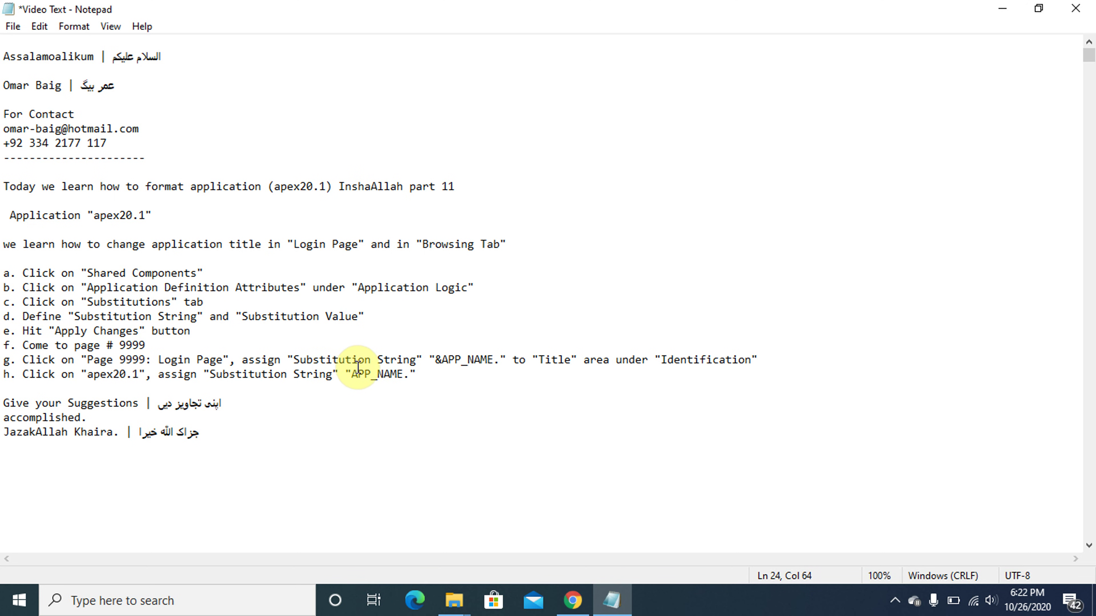
click(351, 375)
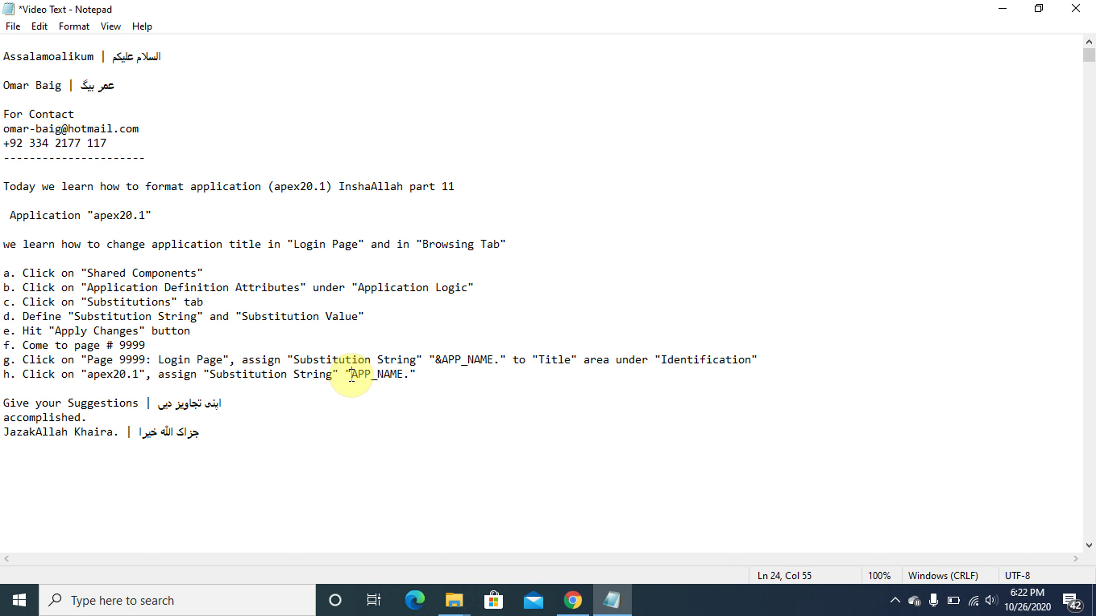
text(&)
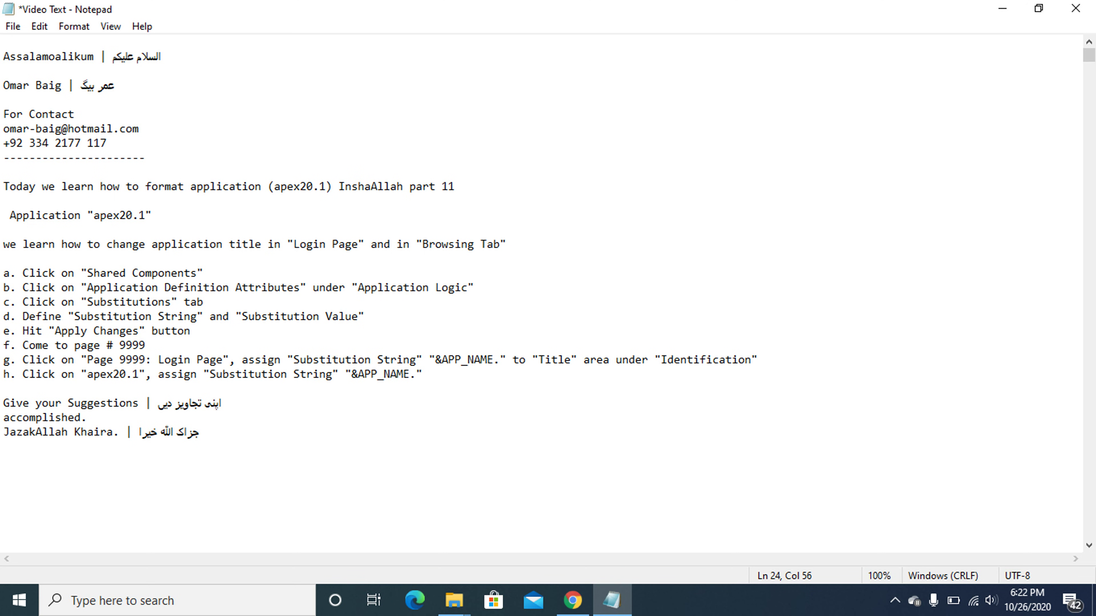
Extend the end of instruction h with the words to "Title" area
click(428, 374)
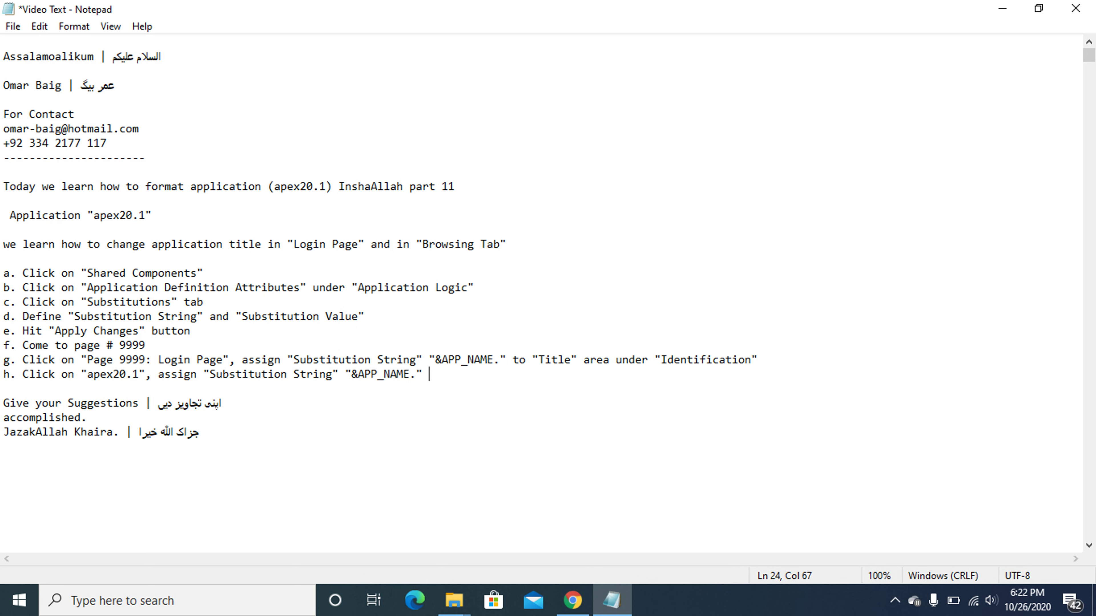
text(to )
text("Titl")
key(Left)
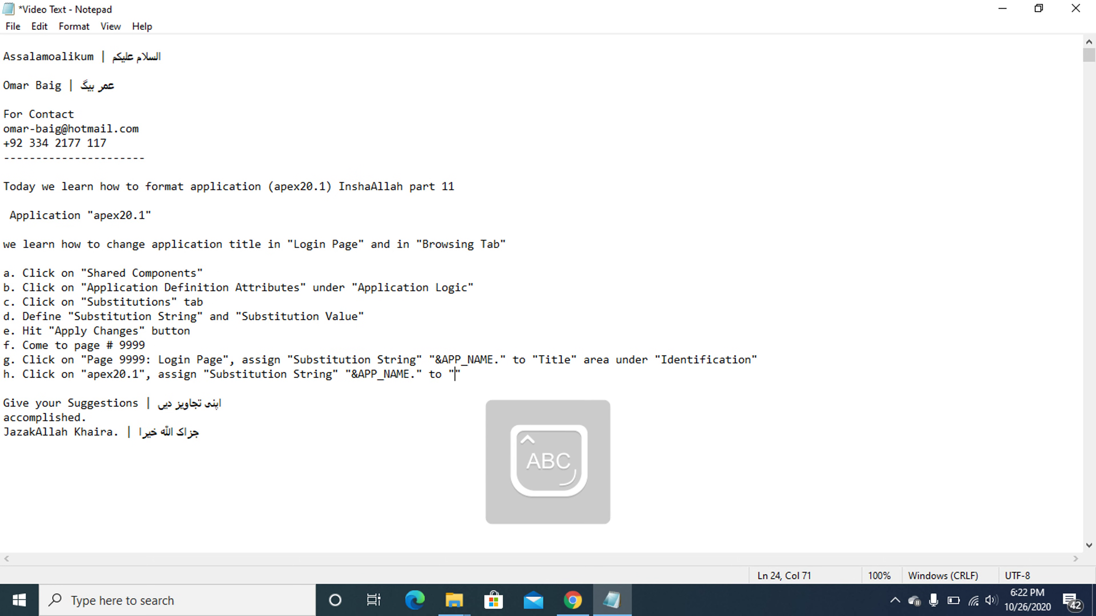
text(Titl)
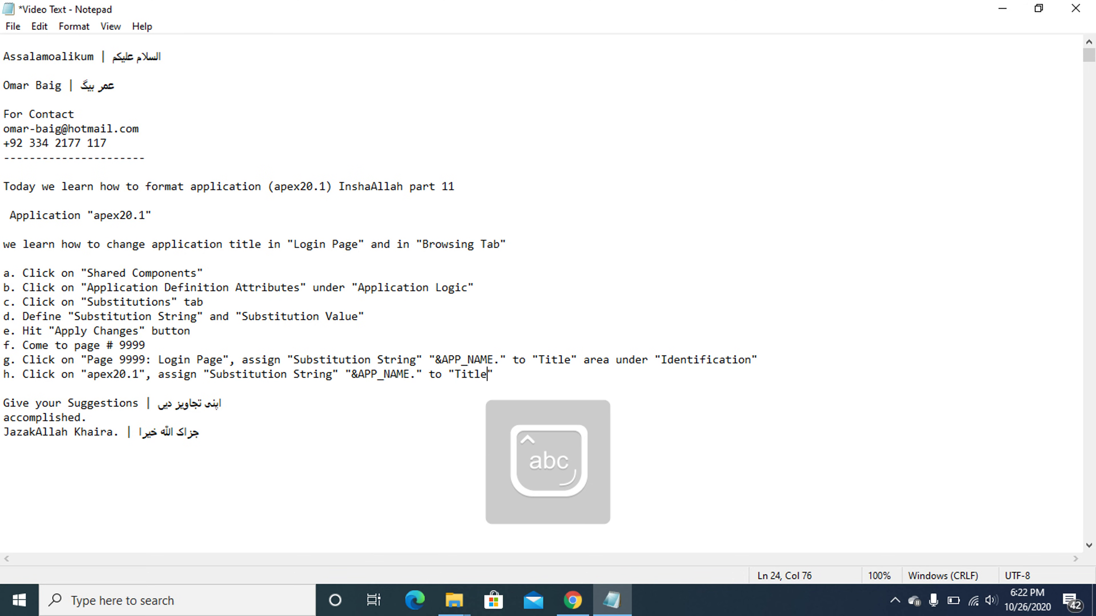
text(e)
key(Right)
text(ar)
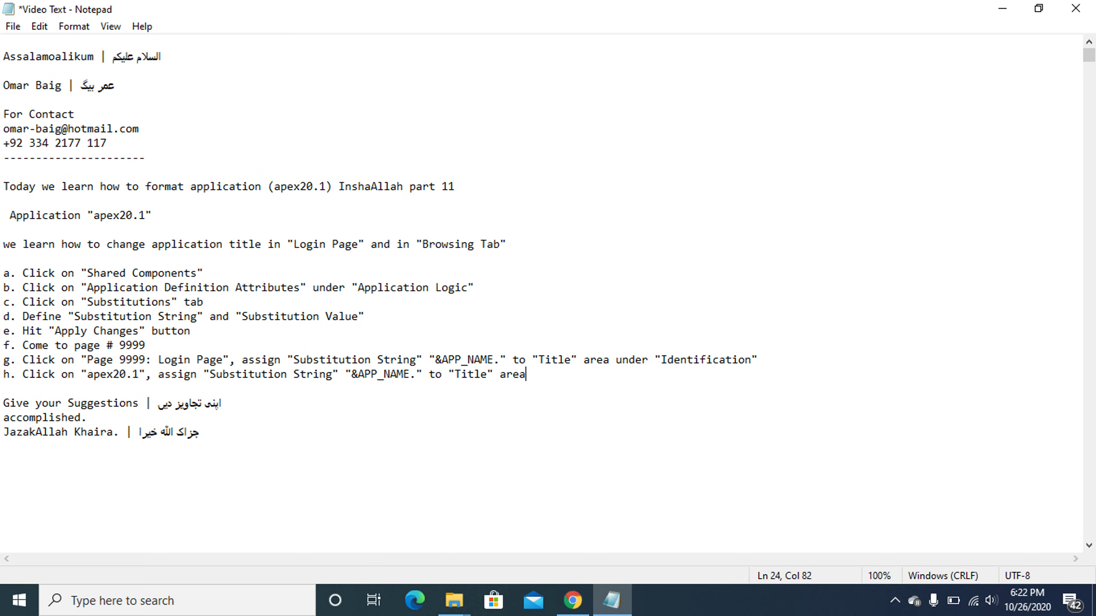
Switch to Chrome and set the apex20.1 region's Title to &APP_NAME. on page 9999
click(571, 605)
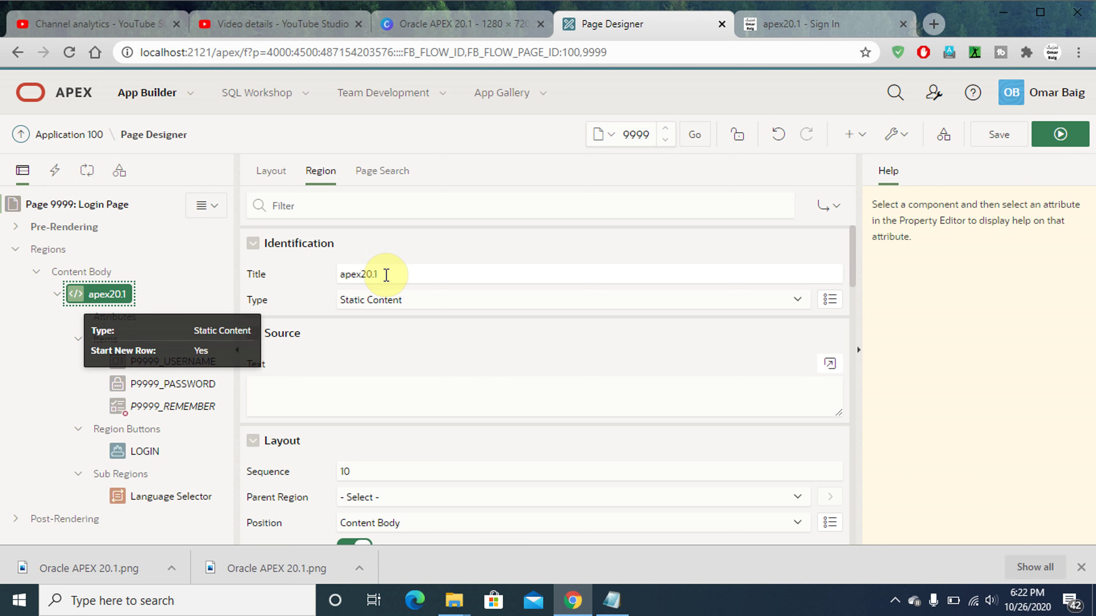
double_click(386, 275)
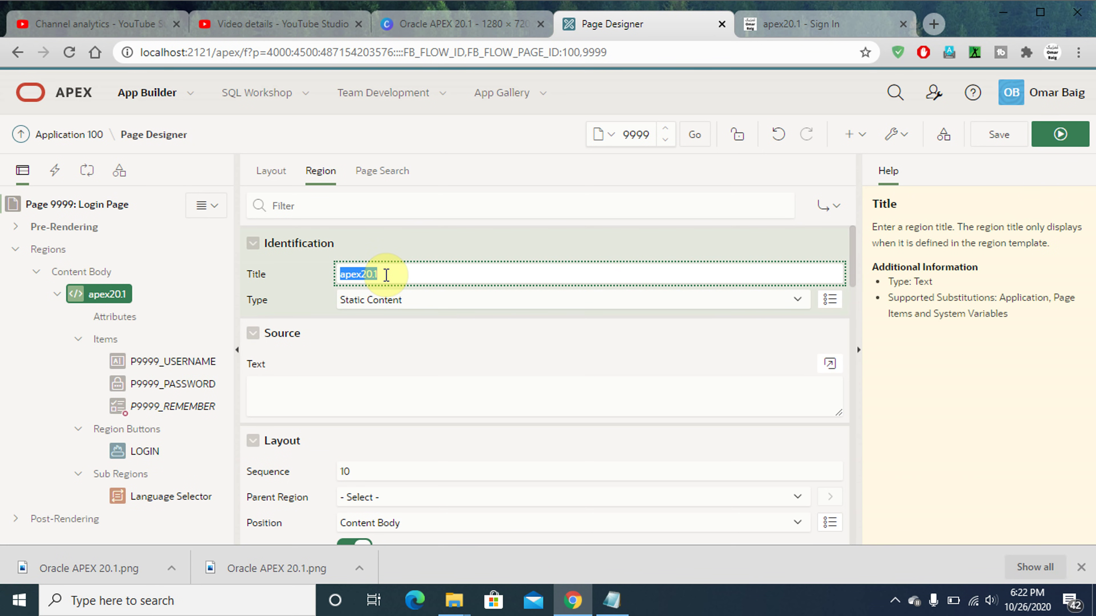
text(&)
key(Caps_Lock)
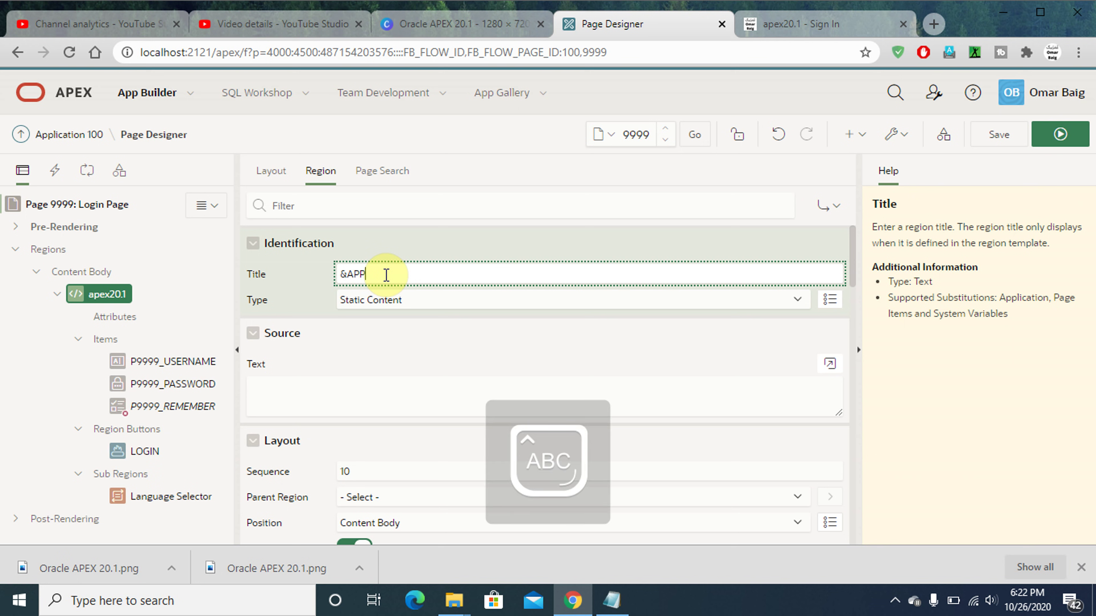
text(APP_NAME.)
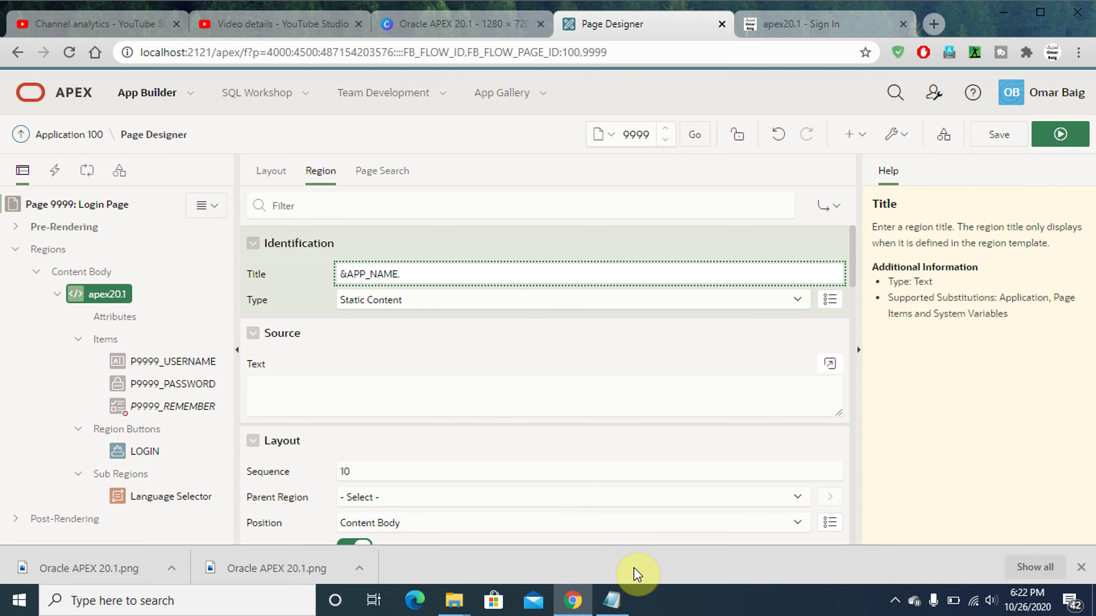
Return to Notepad, finish instruction h with under "Identification" save and check., and select the whole line
click(612, 600)
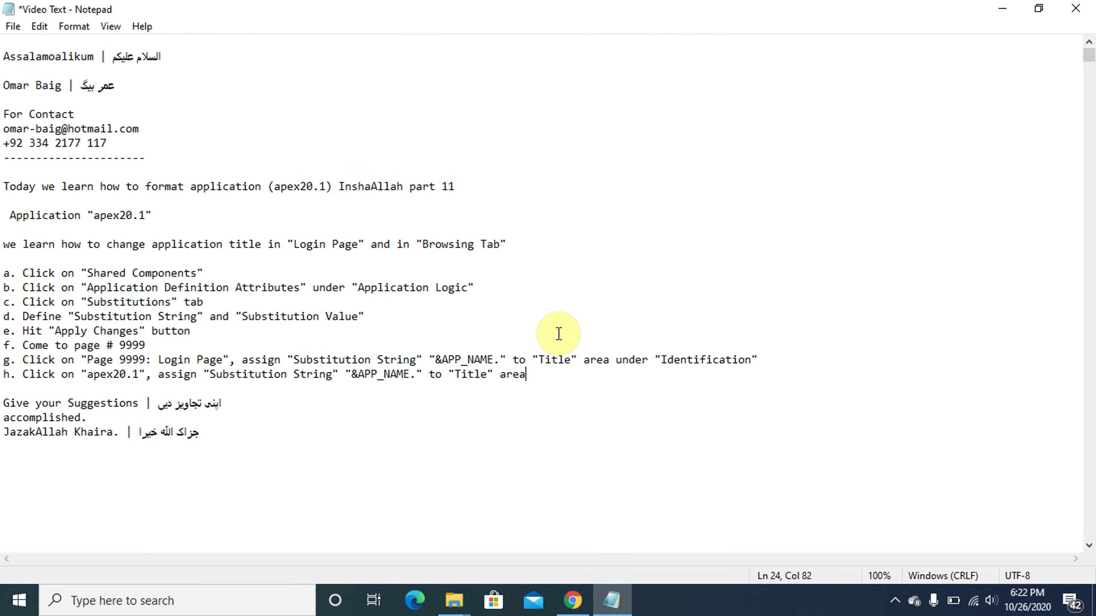
key(Caps_Lock)
text(under )
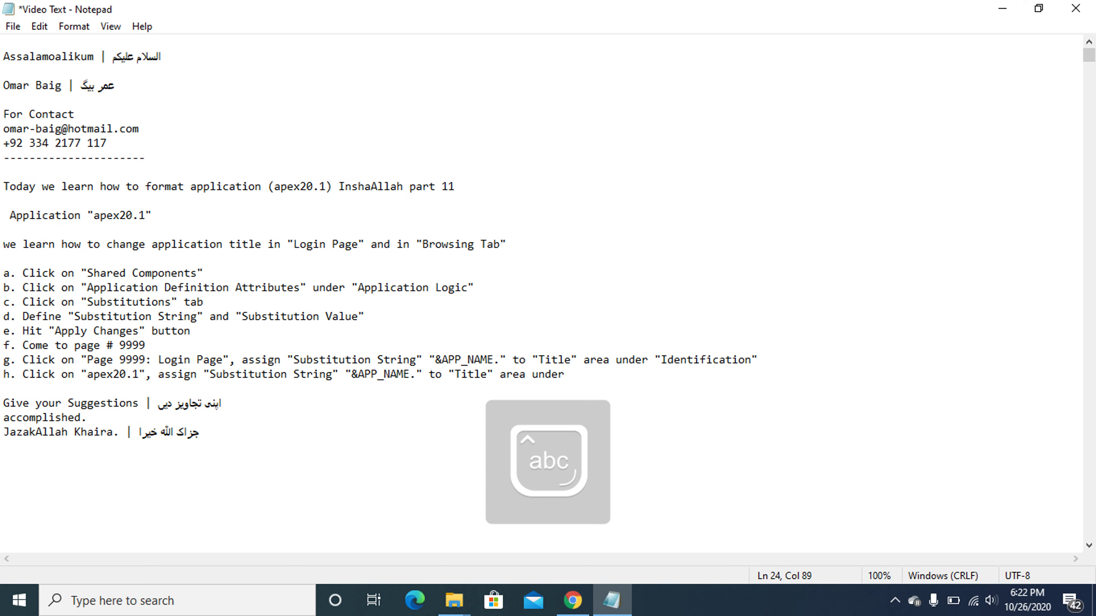
text("Iden")
key(Left)
key(Caps_Lock)
text(I)
key(Caps_Lock)
text(dentific)
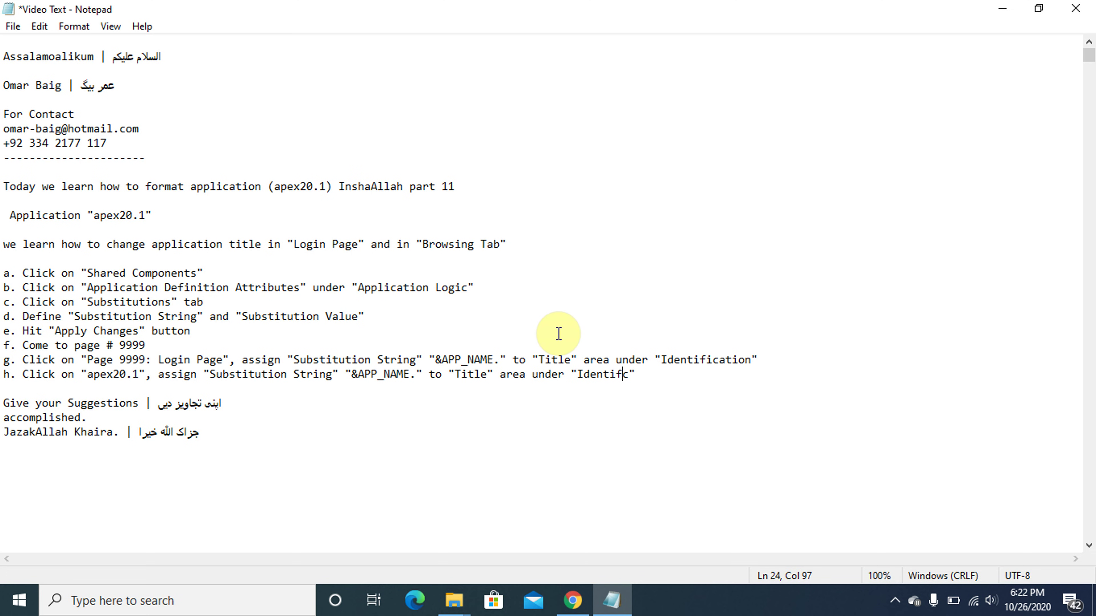
text(at)
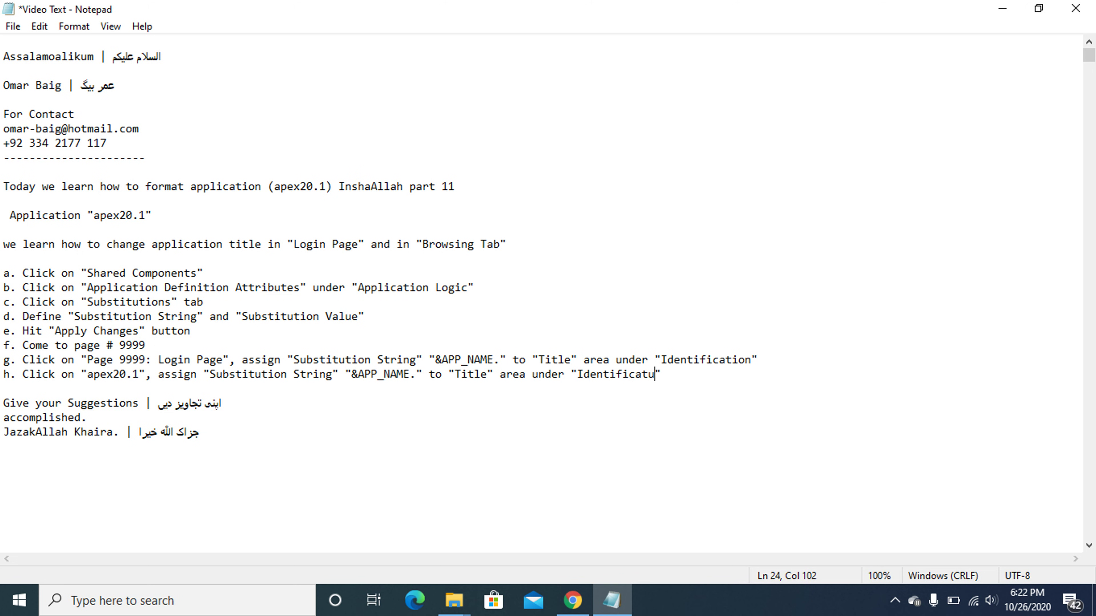
text(ion" save and check.)
key(shift+Home)
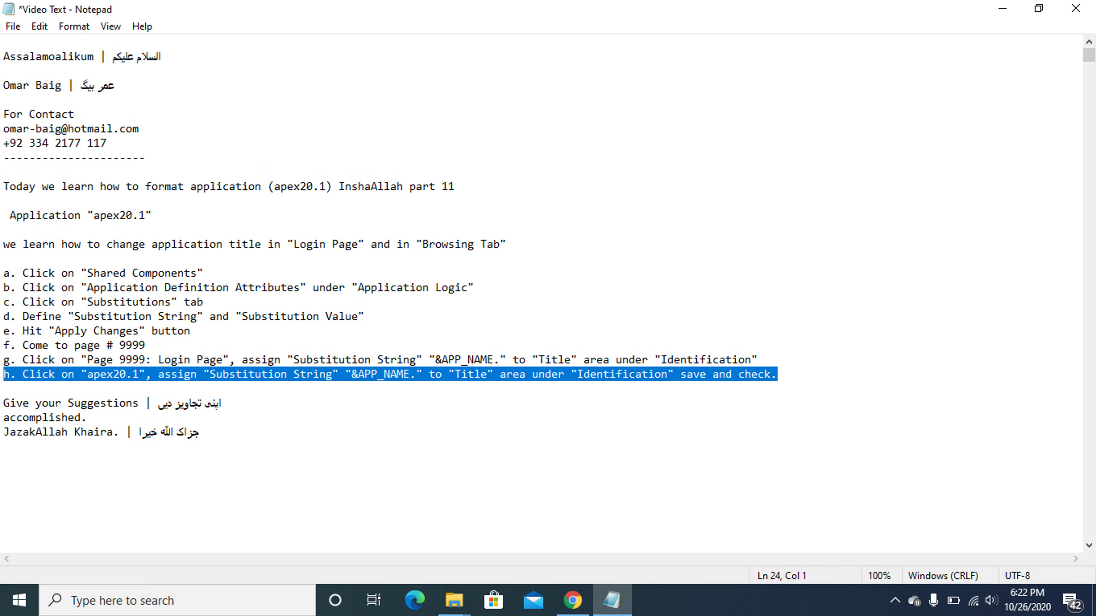
Switch to Chrome and save the changes to page 9999
click(588, 603)
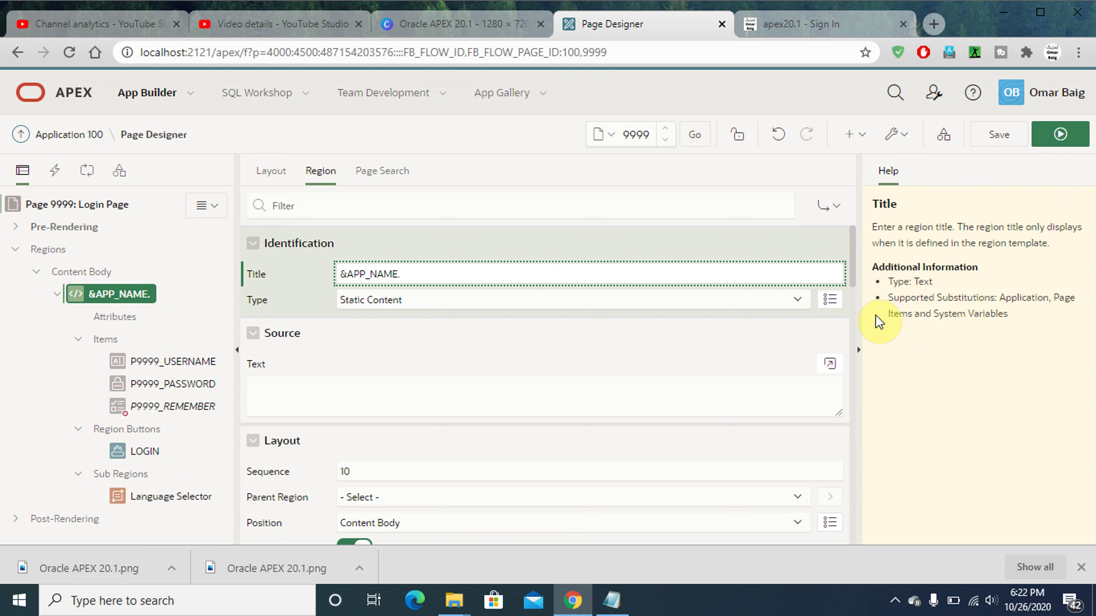
key(ctrl+alt+s)
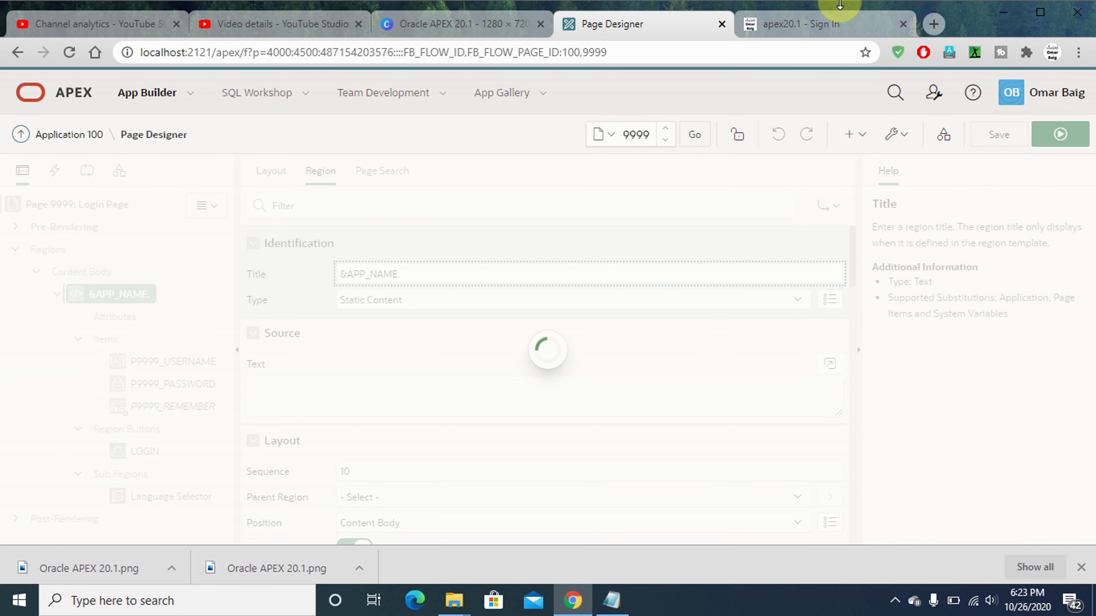
Check the application title on the running login page and its browser tab, retrying the page focus from Page Designer
click(806, 25)
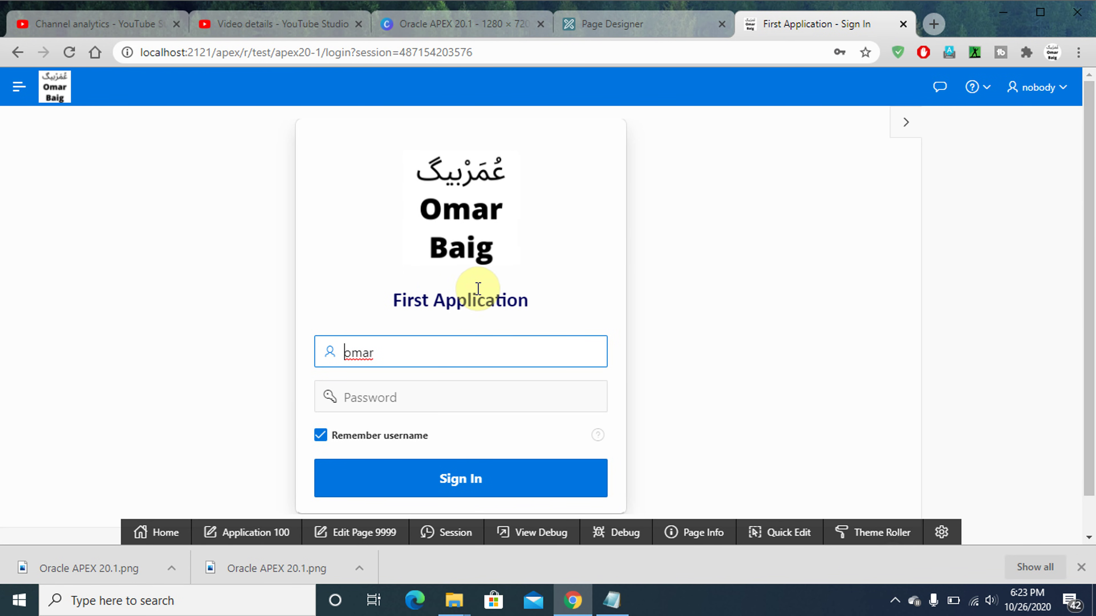
click(612, 24)
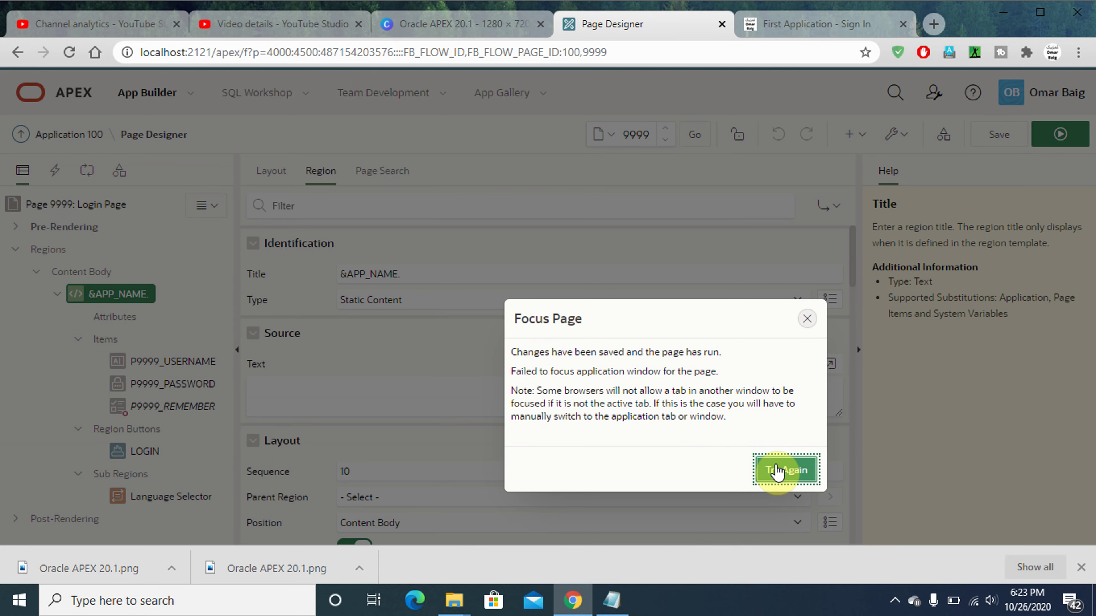
click(780, 472)
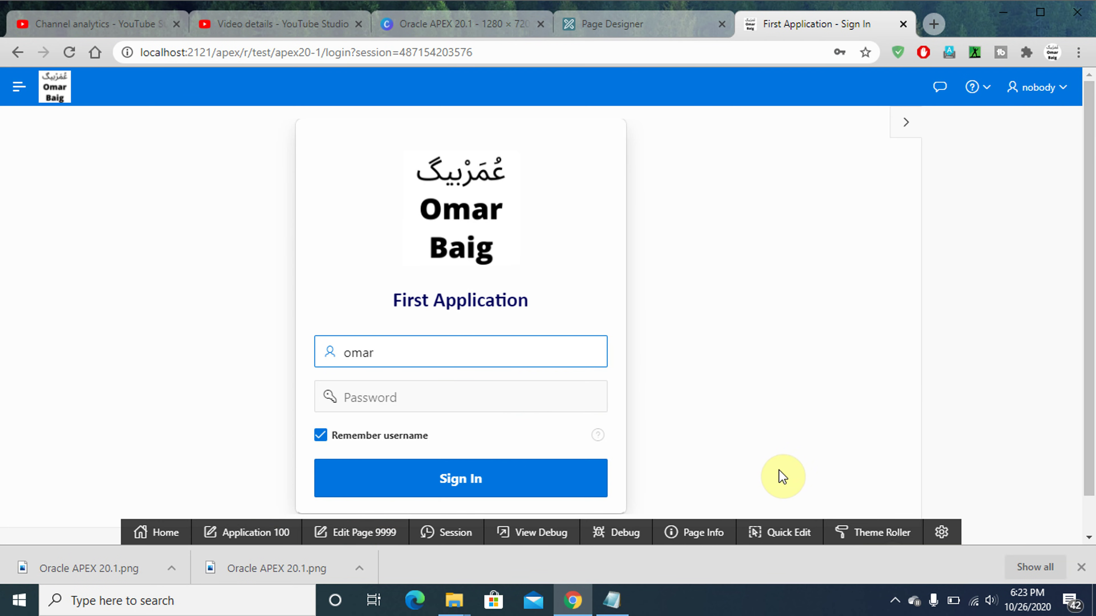
click(667, 25)
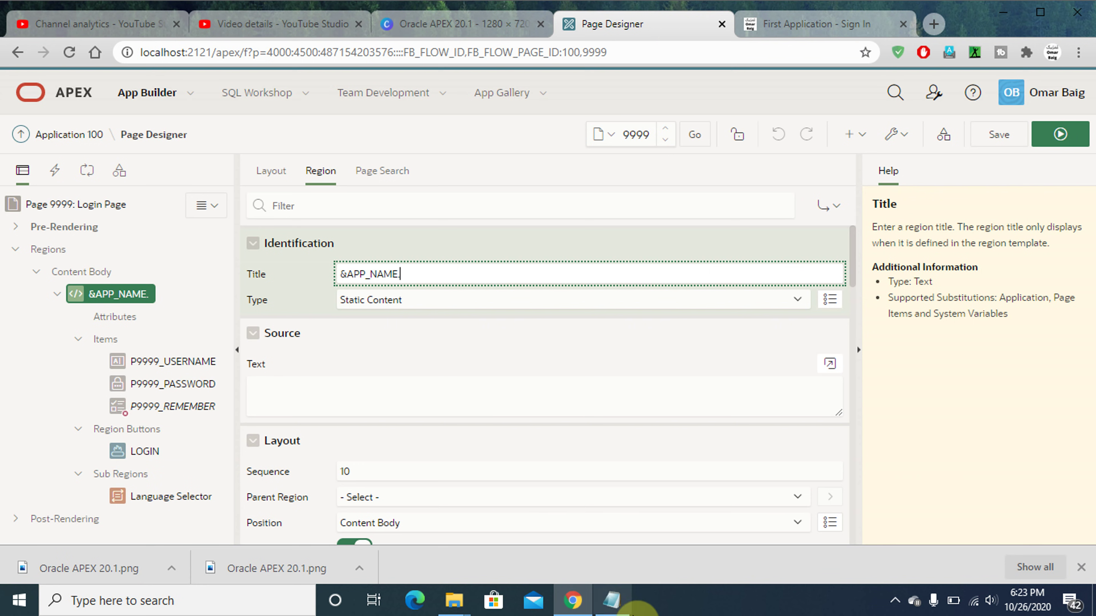
Switch to Notepad and step through the closing lines below instruction h, from Give your Suggestions to accomplished
click(621, 601)
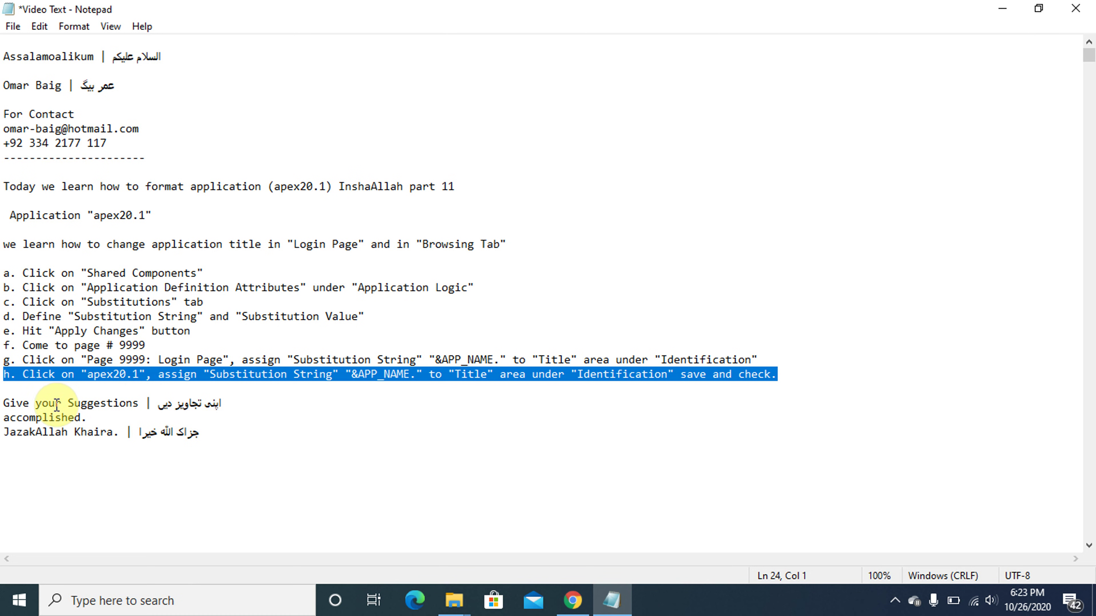
click(2, 400)
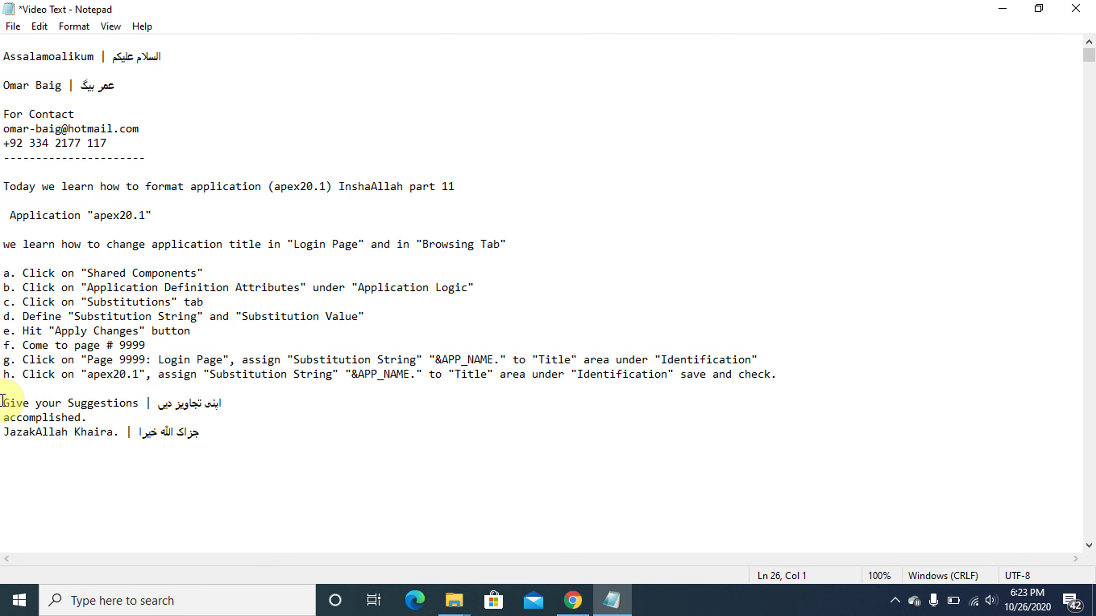
key(shift+End)
key(Down)
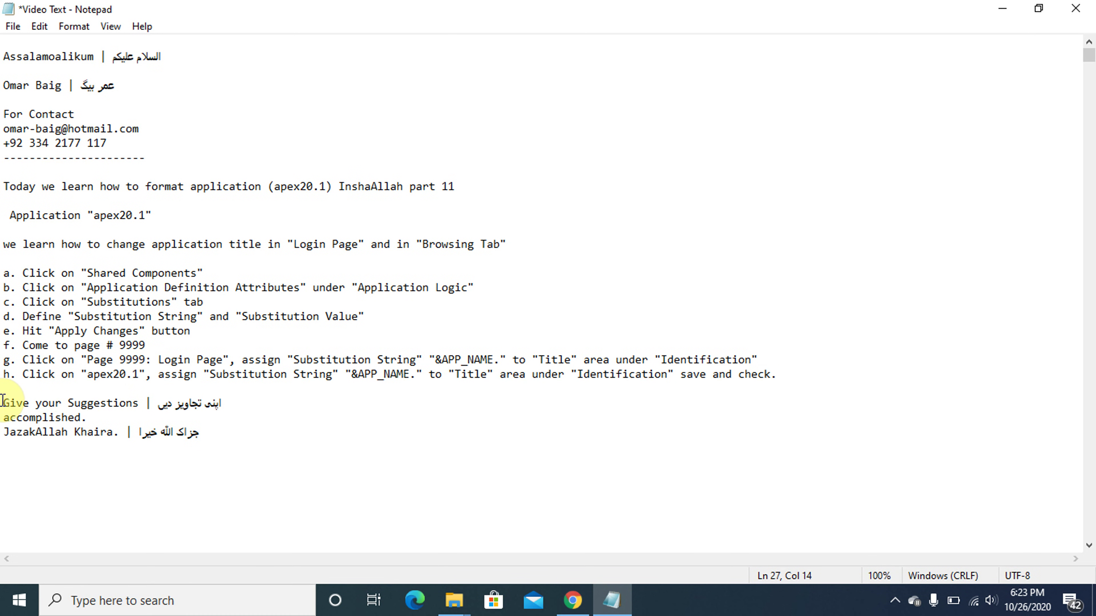